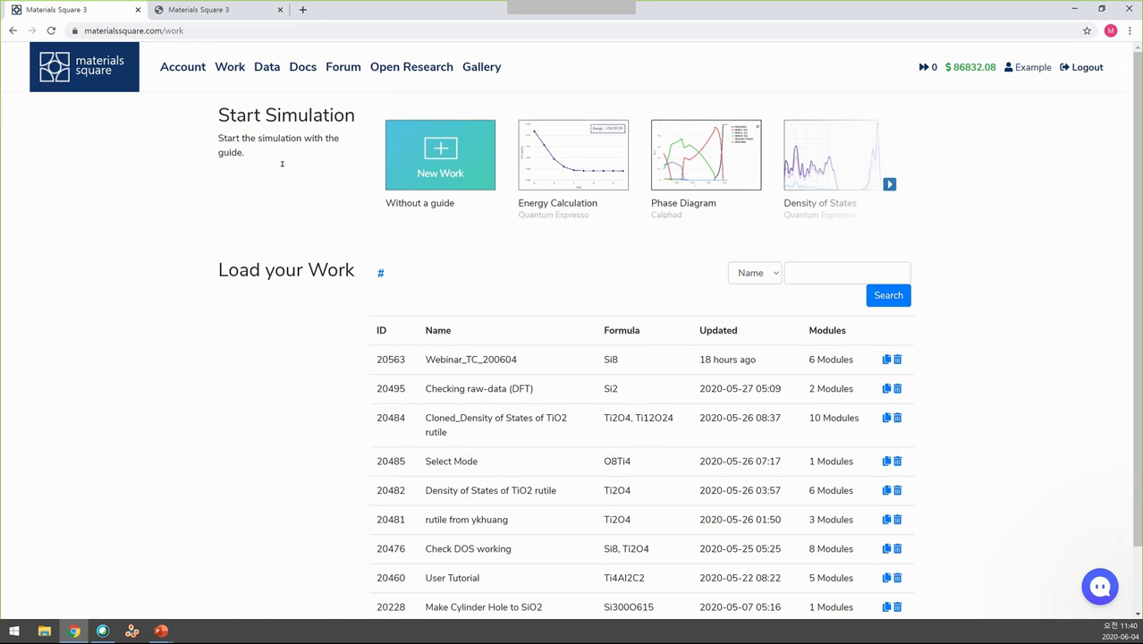
Step: Start a new work without a guide
click(229, 70)
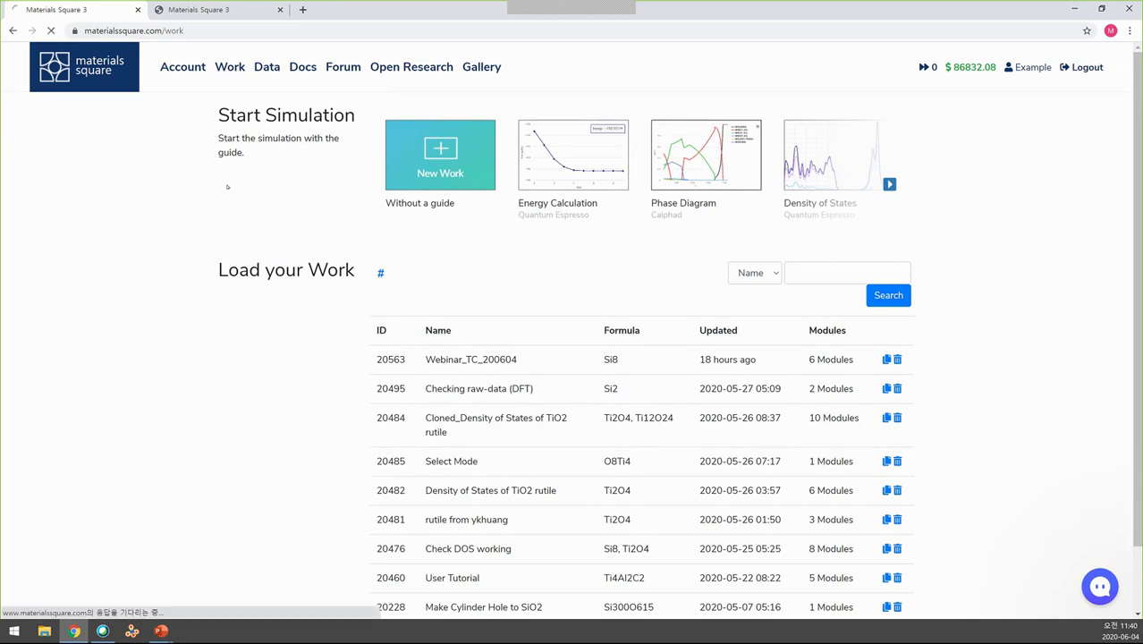
click(463, 180)
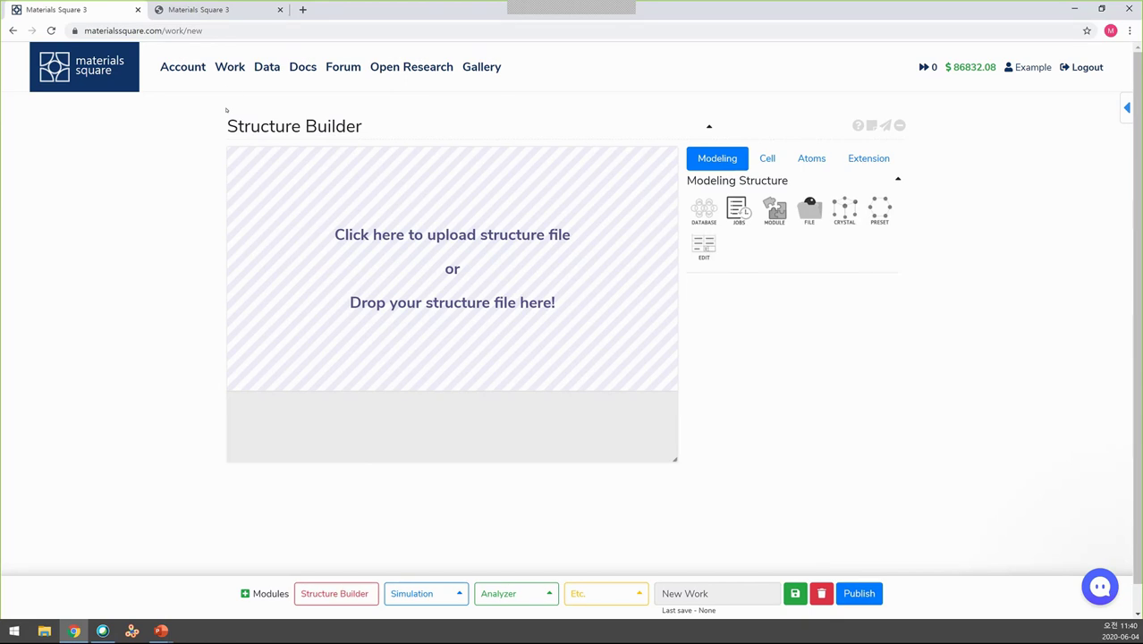
Step: Open the account page and look through the available billing options
click(183, 68)
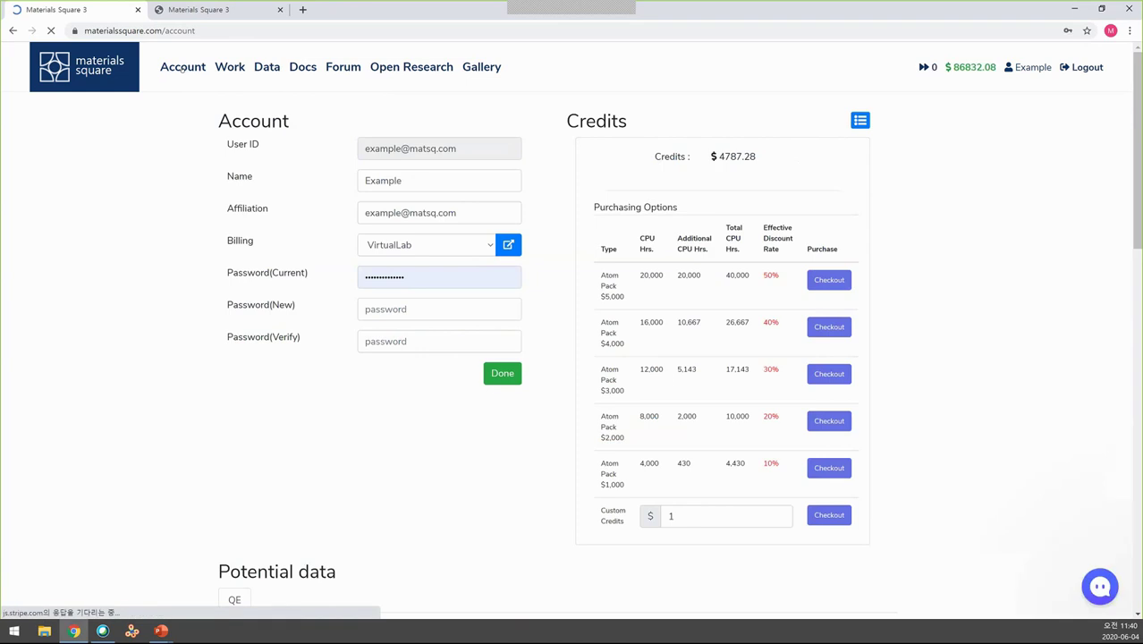
click(456, 244)
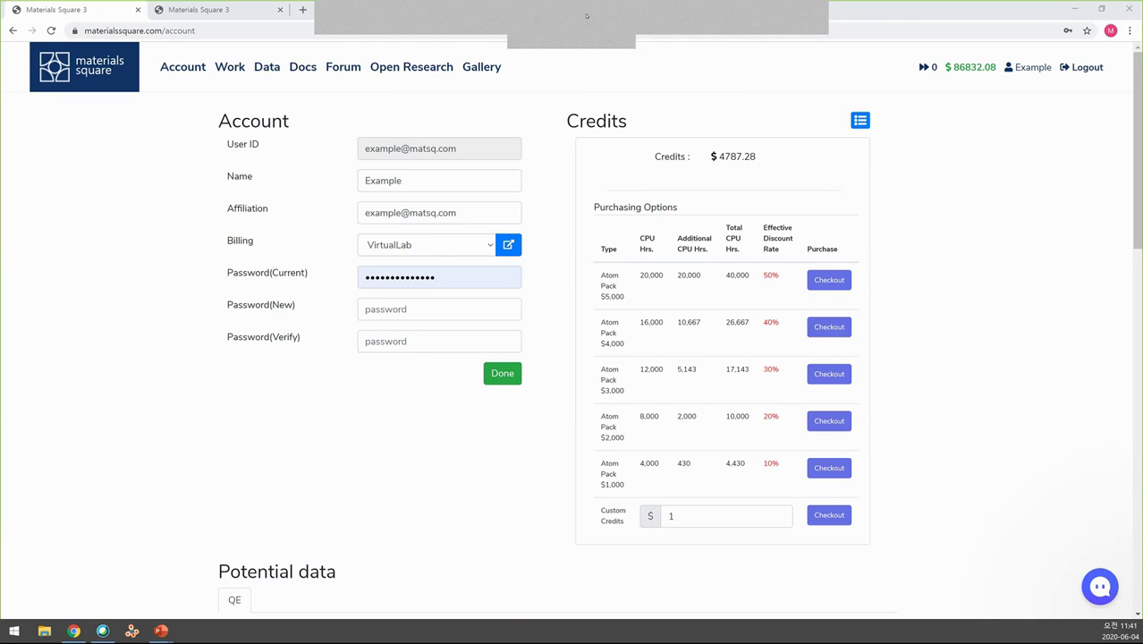
click(537, 129)
click(471, 245)
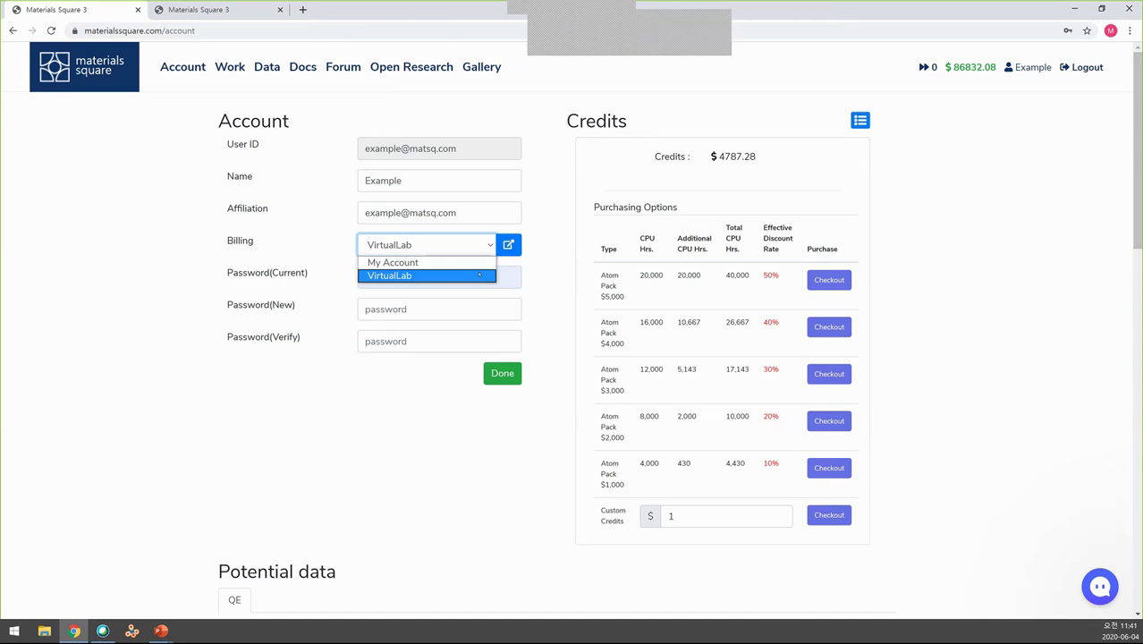
click(549, 276)
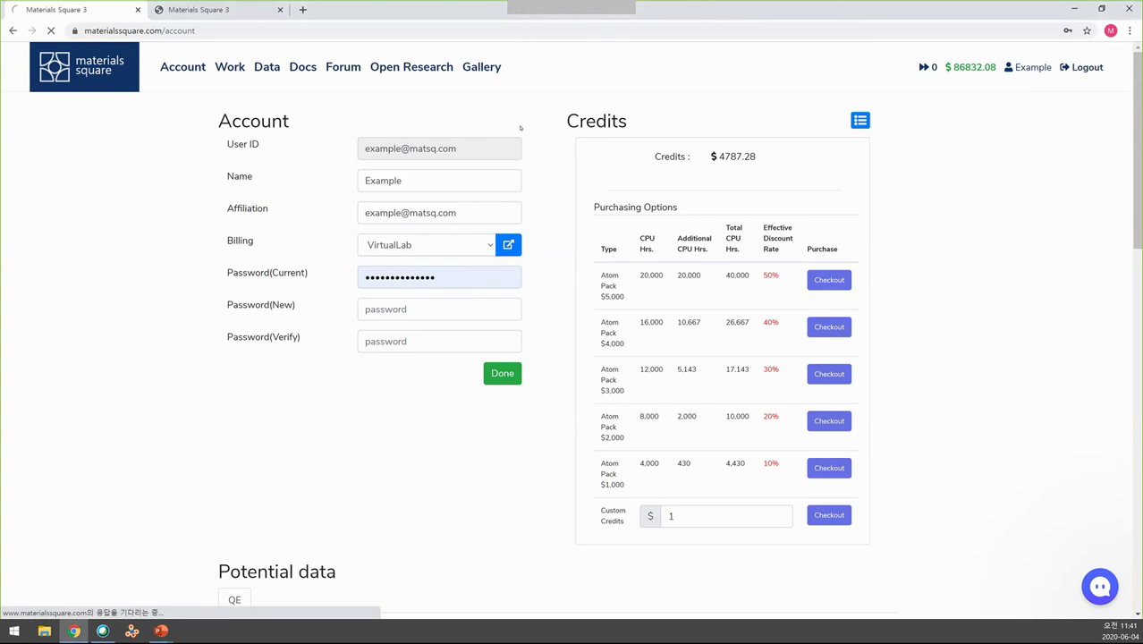
Step: Set the account's billing to the Webinar_IV entry and save the updated information
click(466, 243)
key(Down)
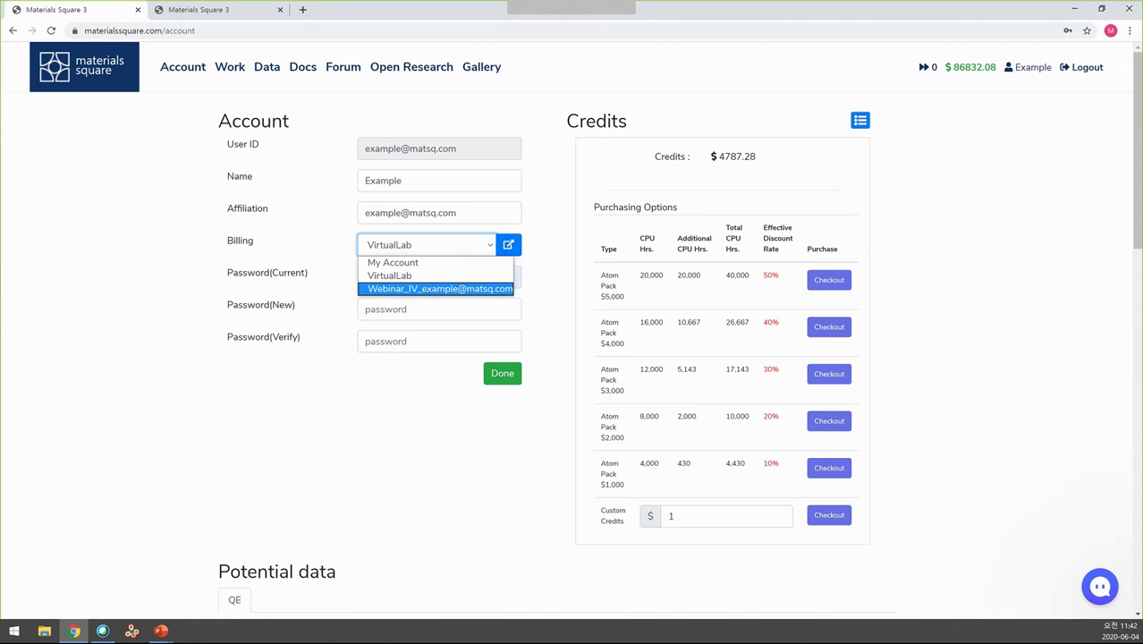
click(460, 289)
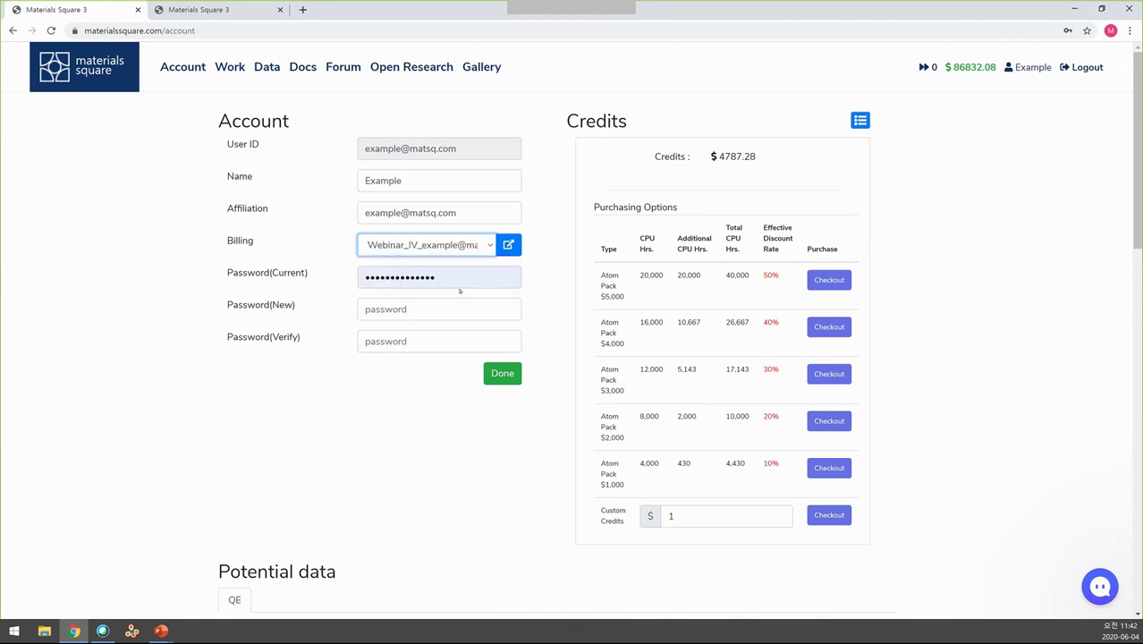
click(502, 374)
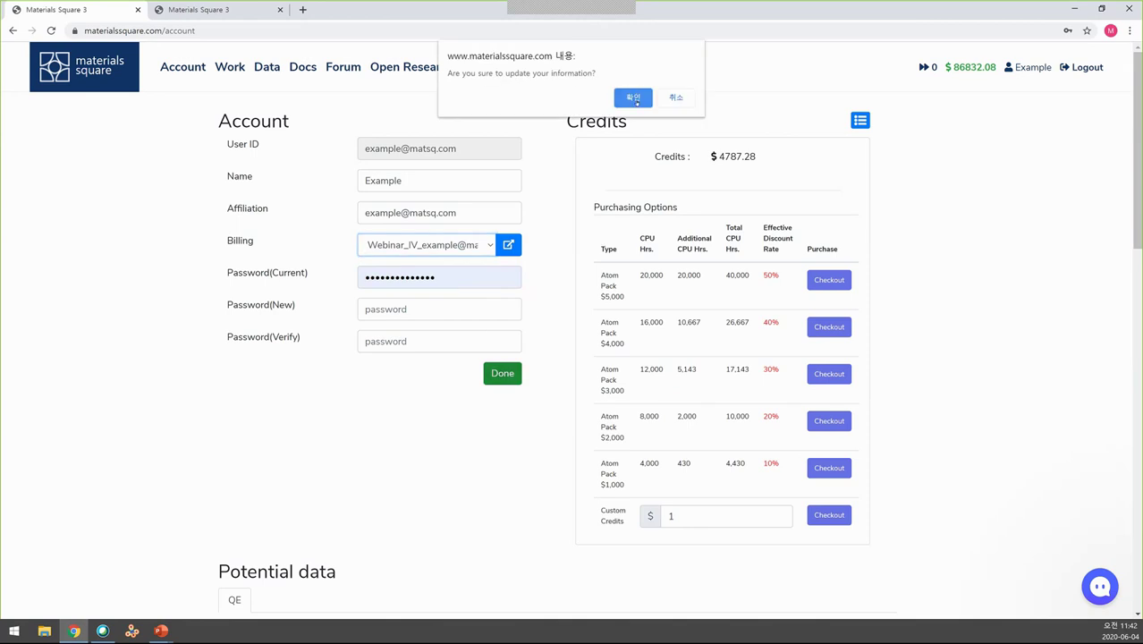
click(632, 97)
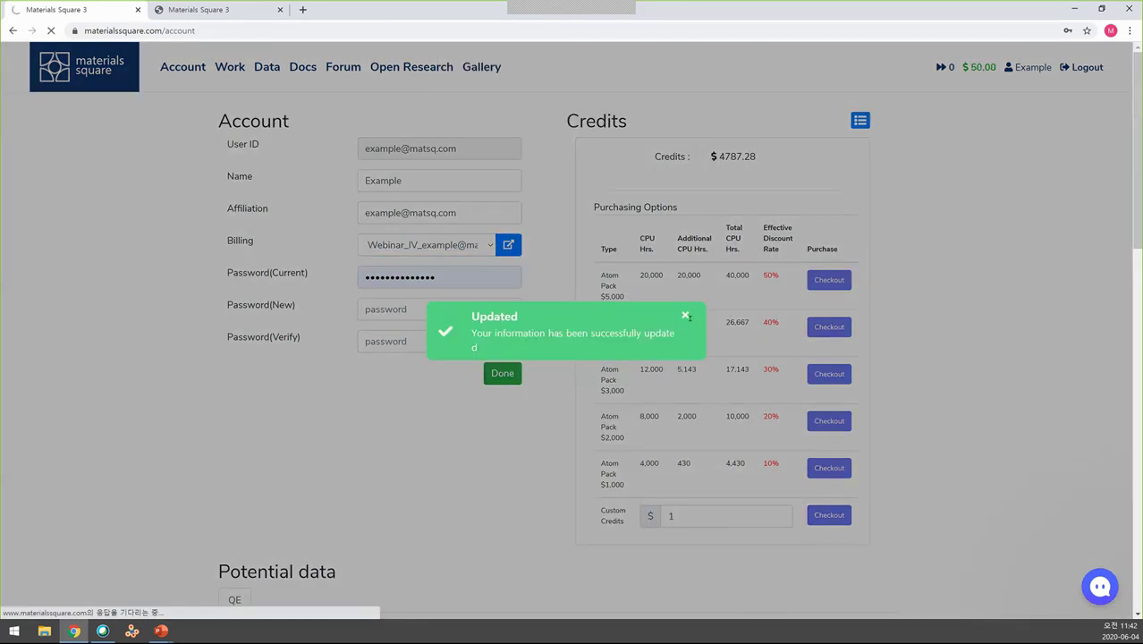
click(686, 316)
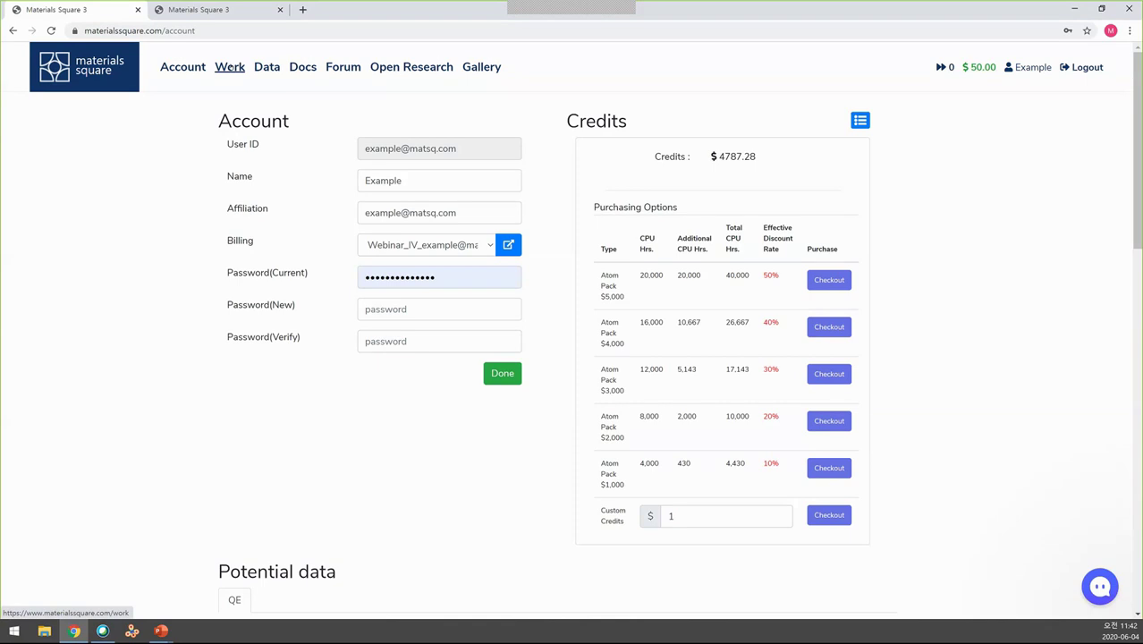
Step: Create a new work without a guide and generate the Silicon (Conventional cell) preset structure
click(230, 67)
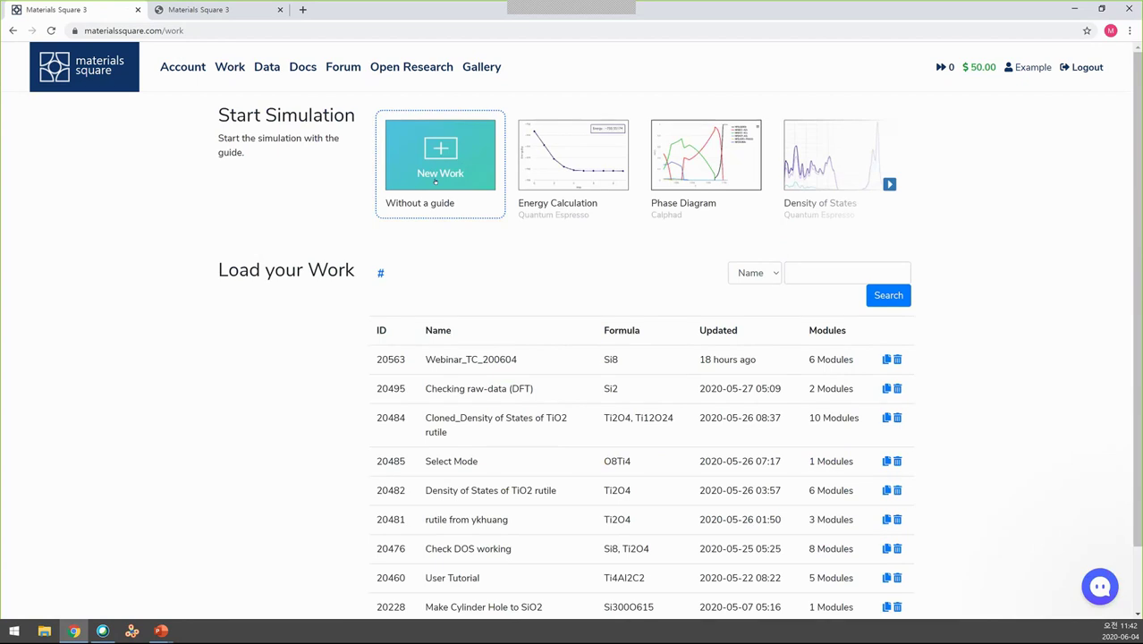
click(435, 182)
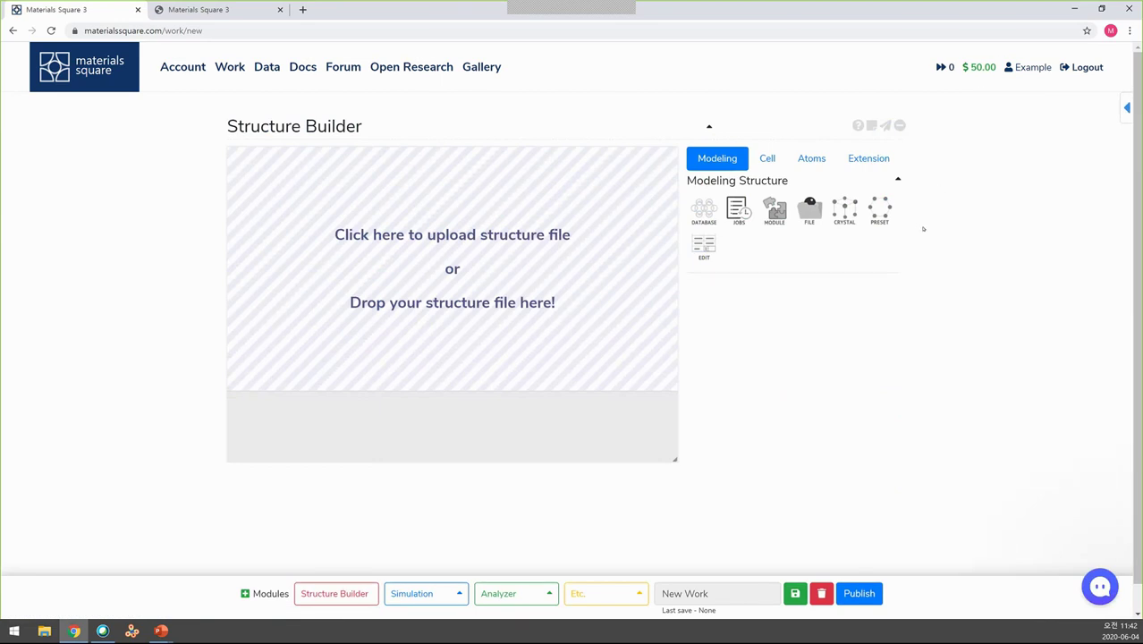
click(879, 210)
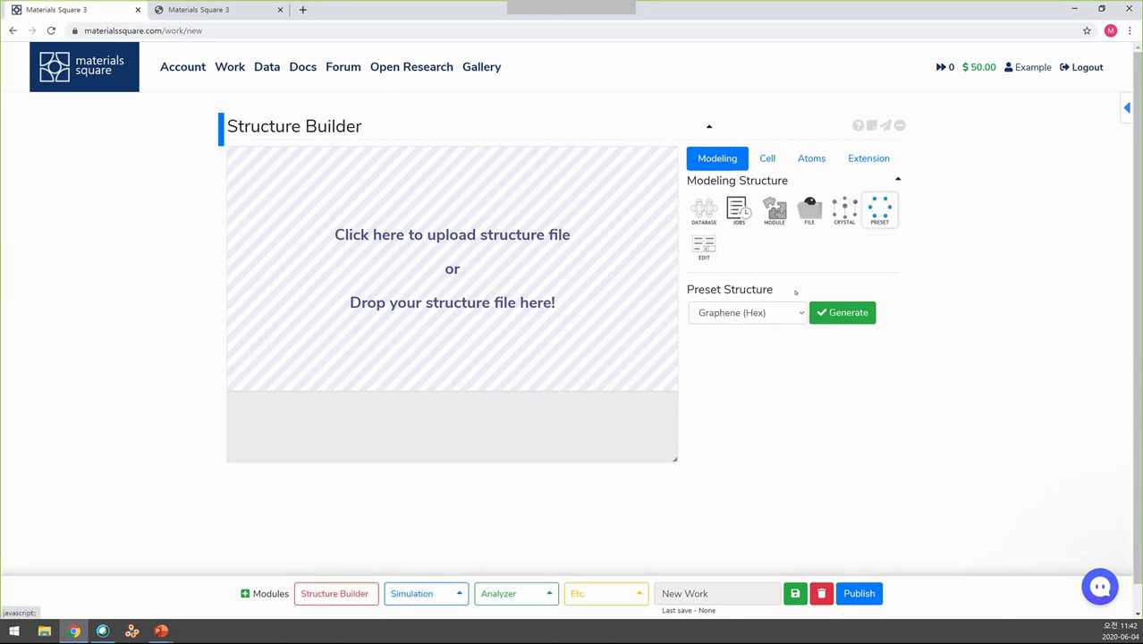
click(779, 312)
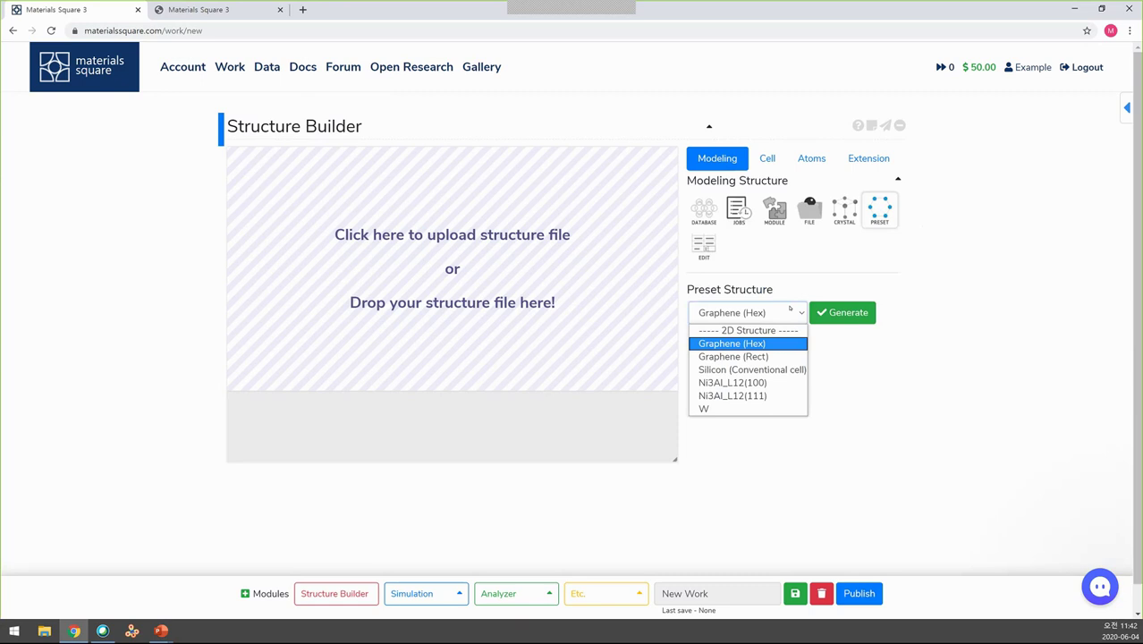
click(775, 369)
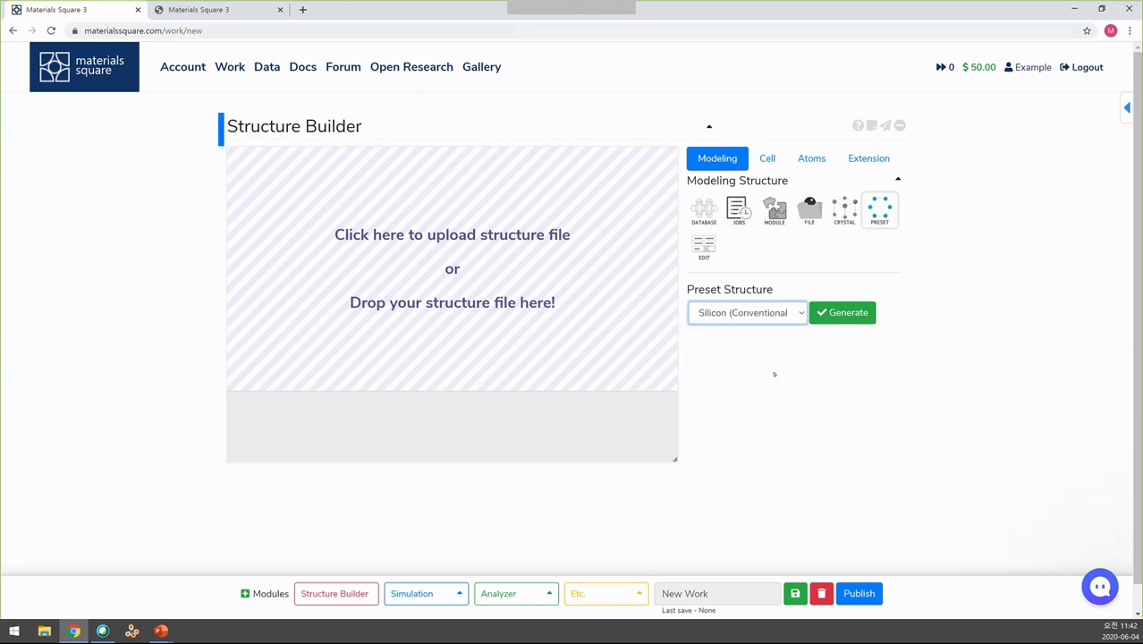
click(820, 314)
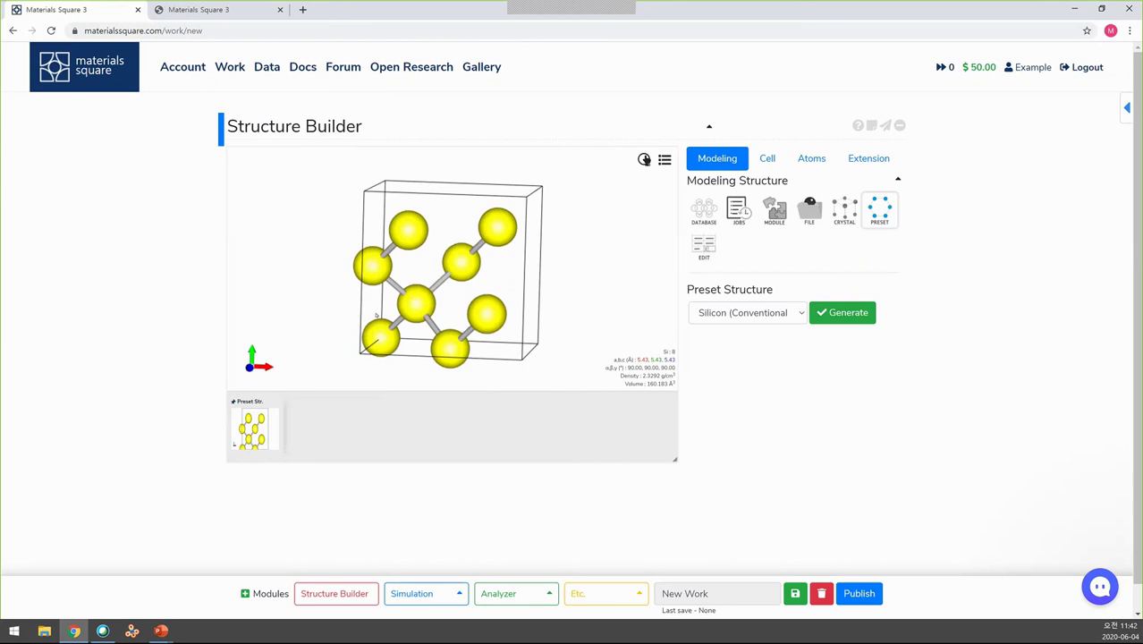
Step: Add a LAMMPS simulation module for the silicon structure and set it to Thermal Conductivity
click(428, 592)
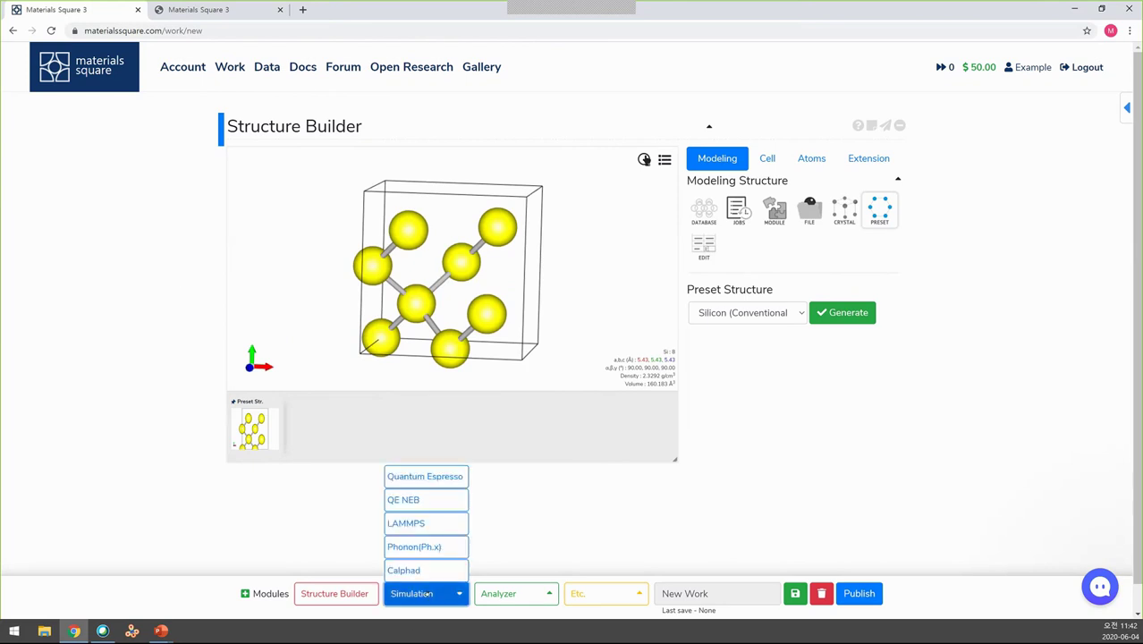
click(427, 523)
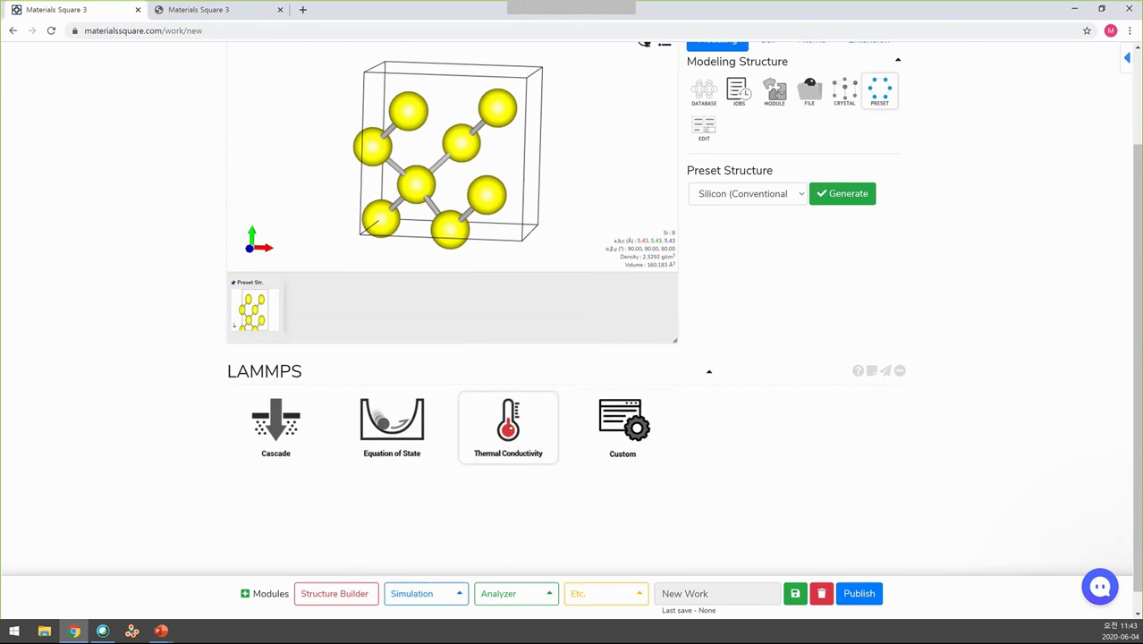
click(510, 426)
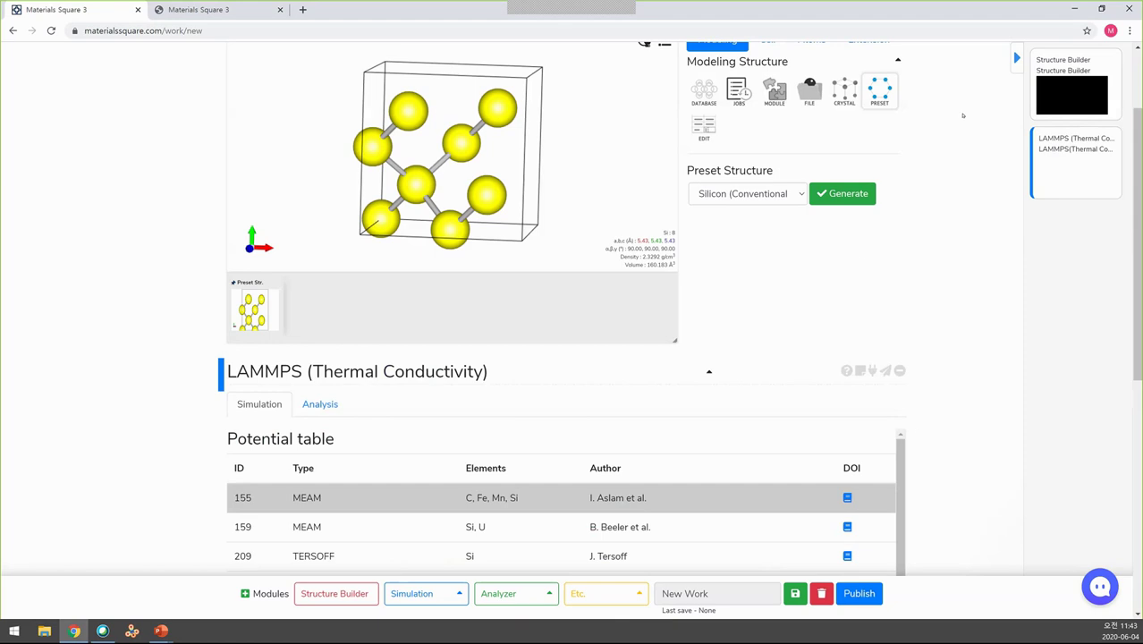
Step: Review the silicon structure and the thermal conductivity module's potential table, transport and job settings
scroll(438, 465, up, 3)
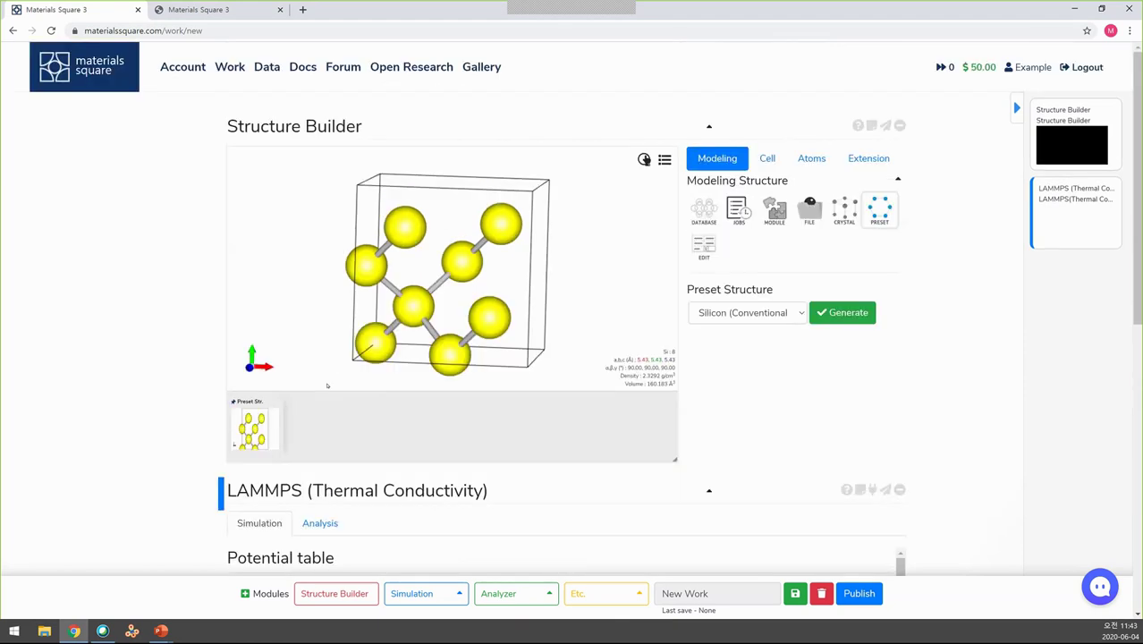
scroll(308, 234, down, 4)
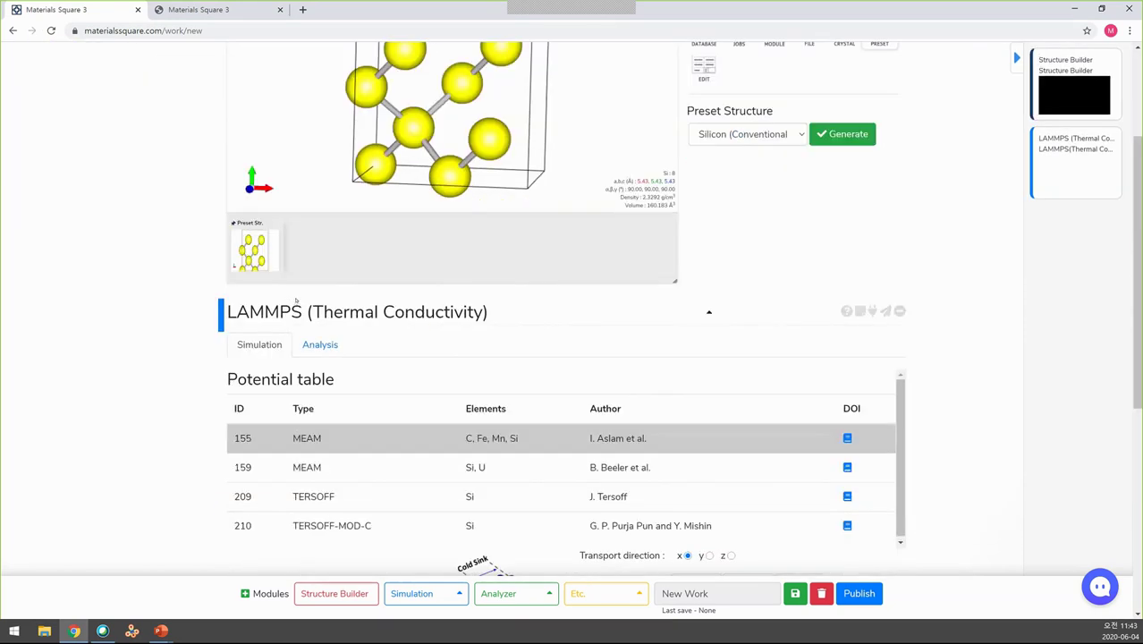
scroll(237, 268, up, 4)
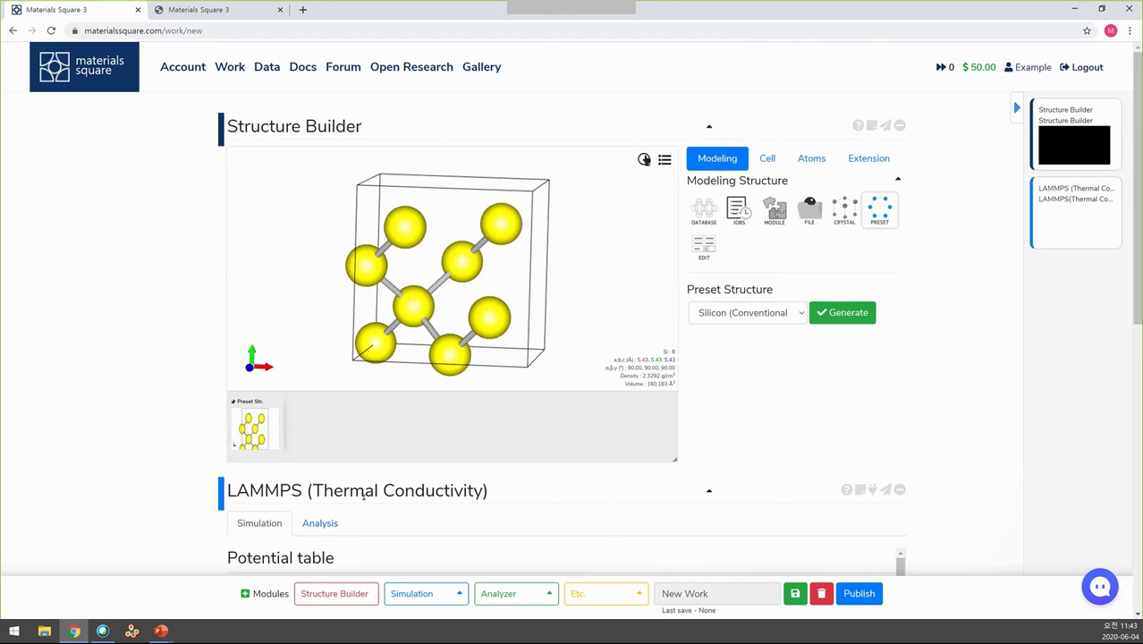
scroll(963, 425, down, 3)
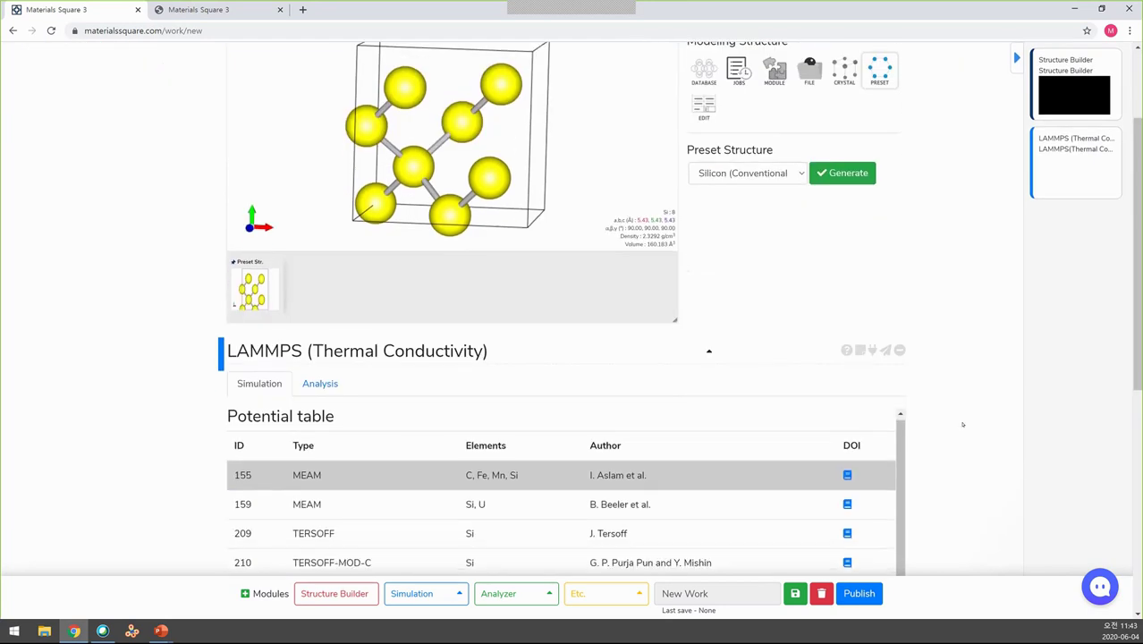
scroll(963, 424, down, 3)
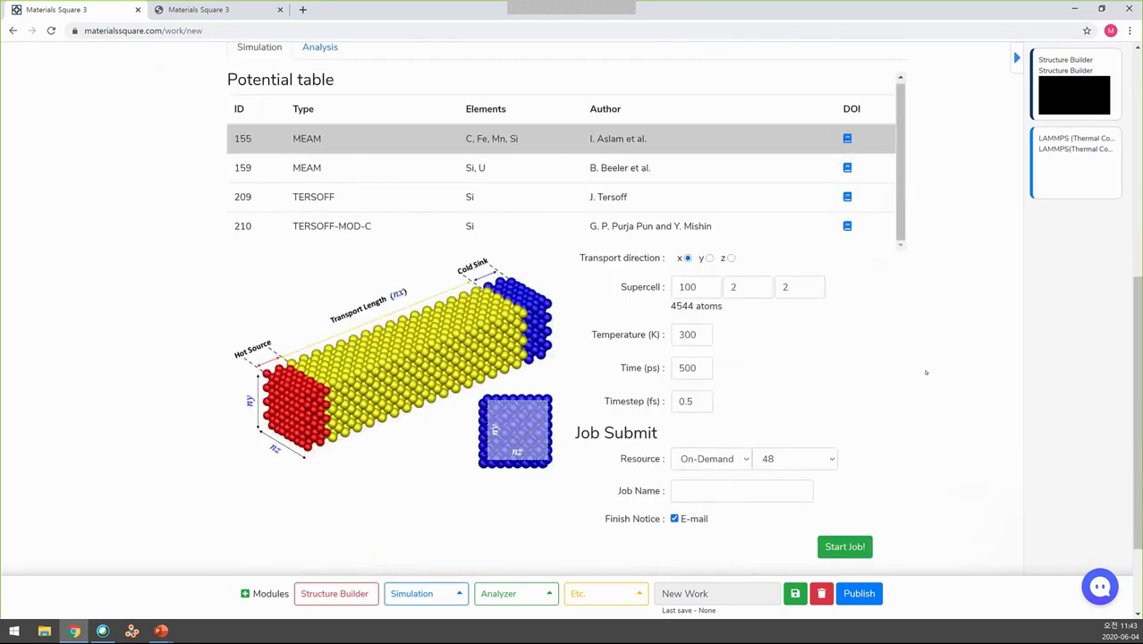
scroll(925, 372, up, 1)
scroll(515, 399, up, 1)
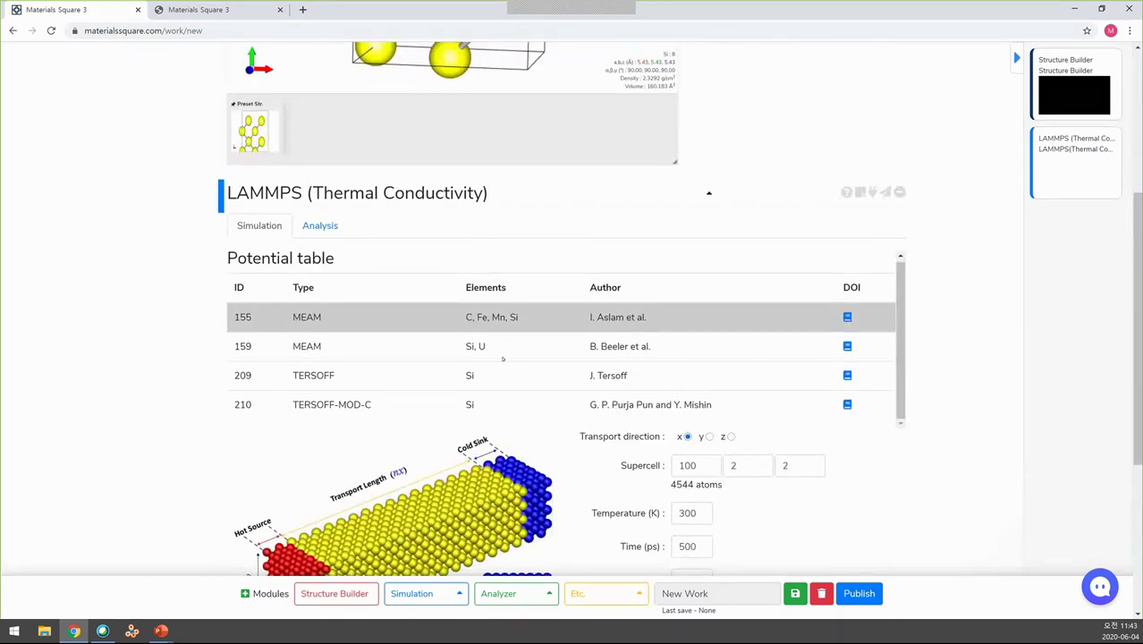
Step: Compare the MEAM, TERSOFF and TERSOFF-MOD-C entries in the potential table, ending on the MEAM potential with ID 155
click(501, 398)
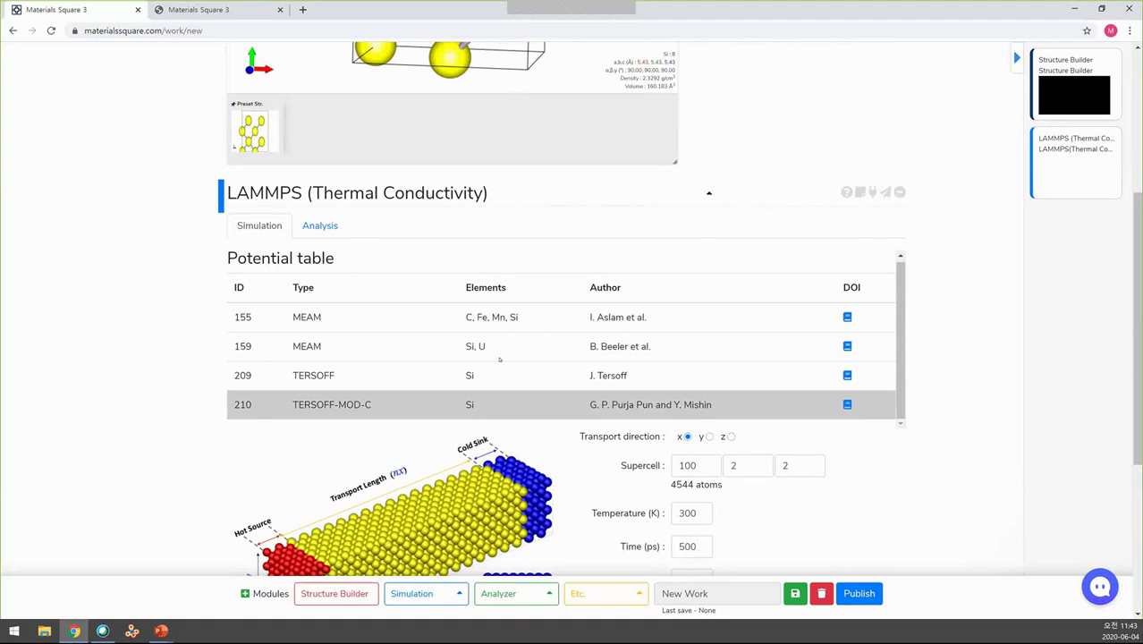
click(498, 372)
click(495, 345)
click(492, 317)
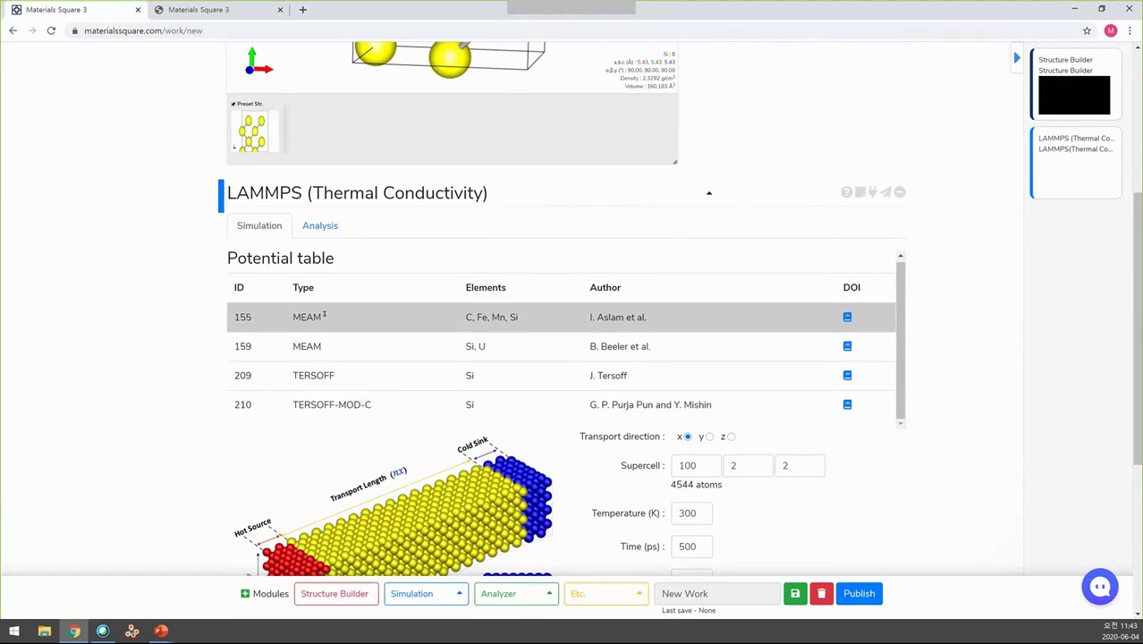
double_click(290, 316)
click(377, 317)
drag(336, 376, 291, 375)
drag(379, 404, 291, 404)
click(368, 404)
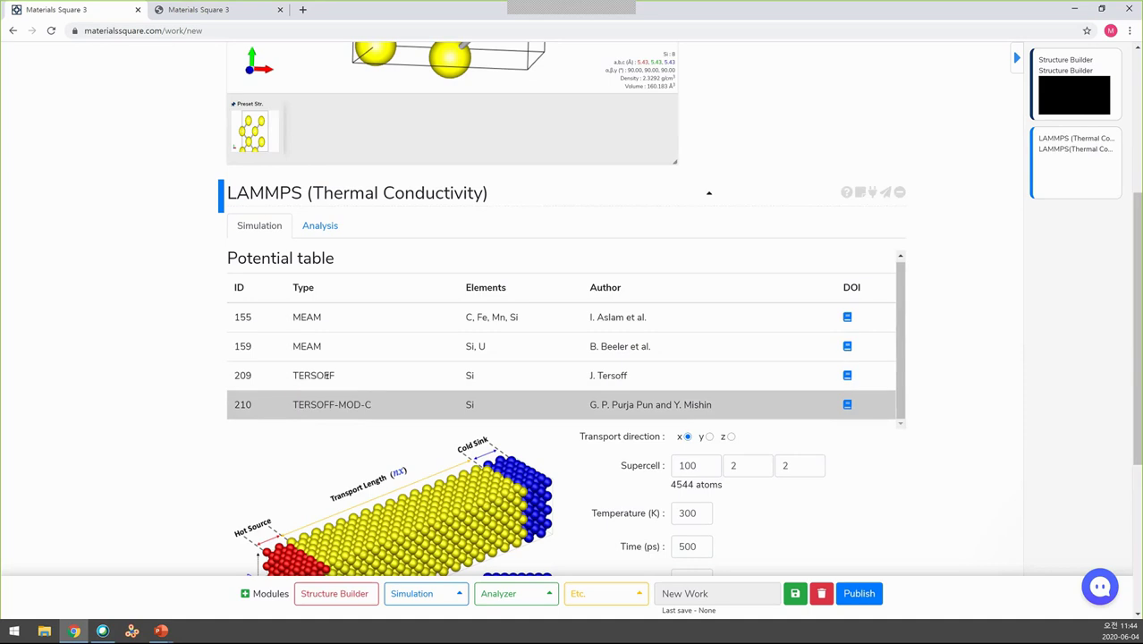
click(328, 376)
click(317, 324)
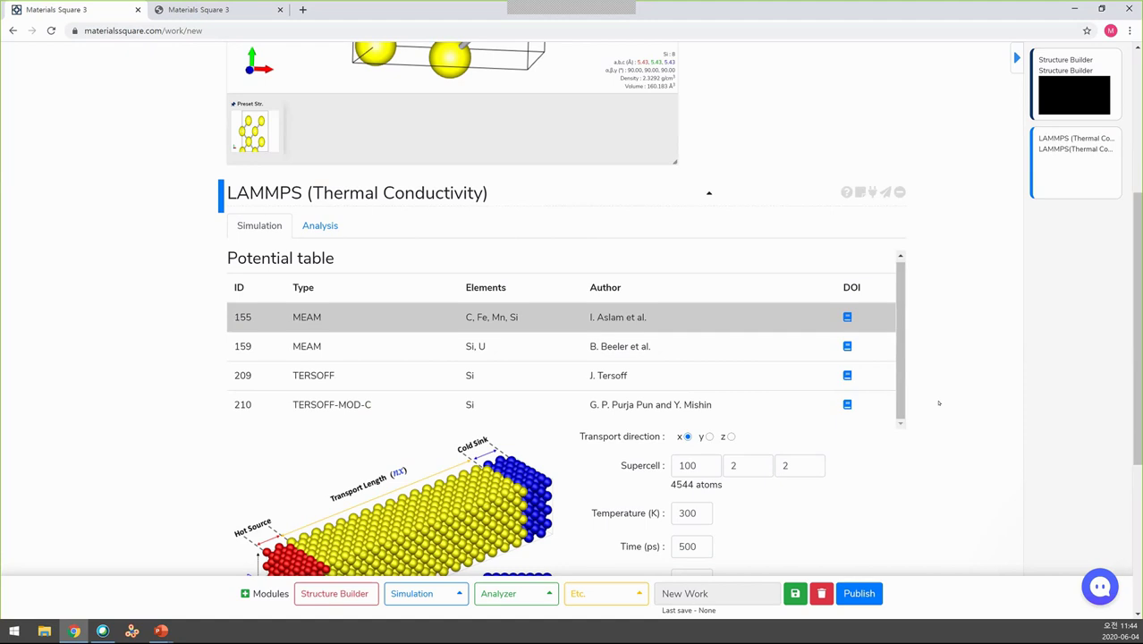
Step: Examine the supercell size along the x transport direction in relation to the silicon unit cell and the transport length diagram
scroll(974, 397, down, 3)
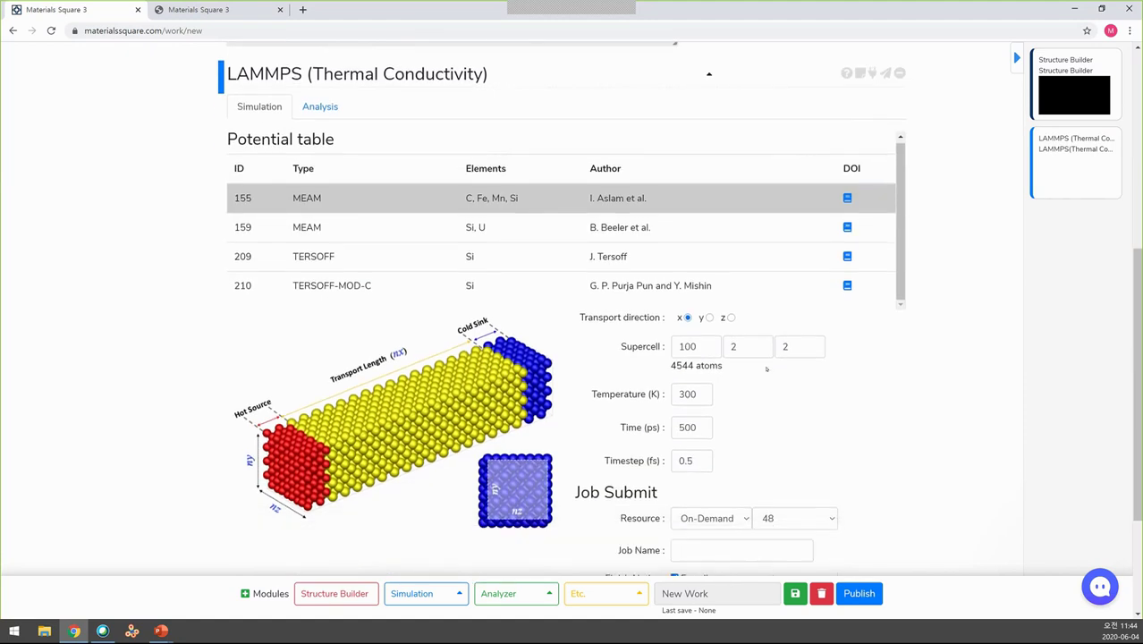
drag(699, 347, 680, 347)
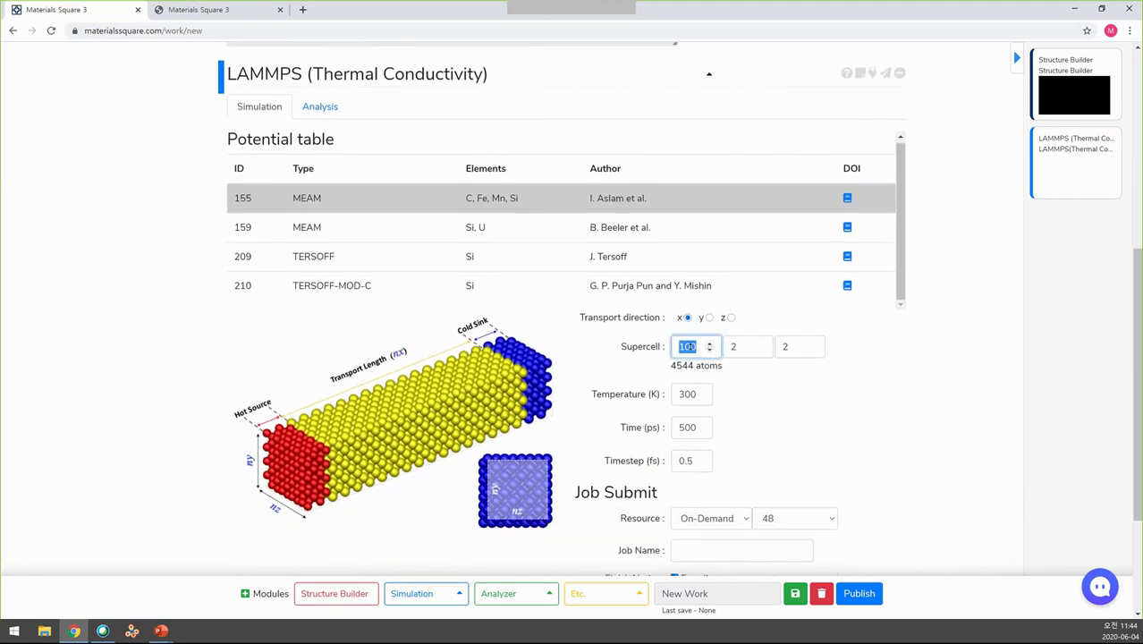
scroll(906, 459, up, 9)
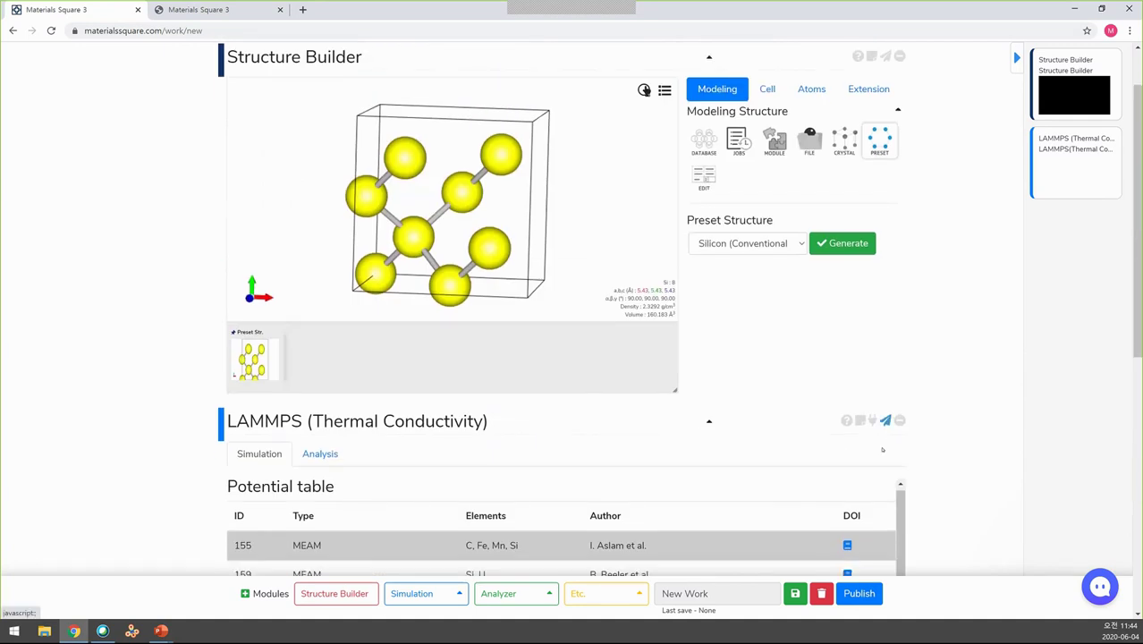
scroll(684, 456, down, 5)
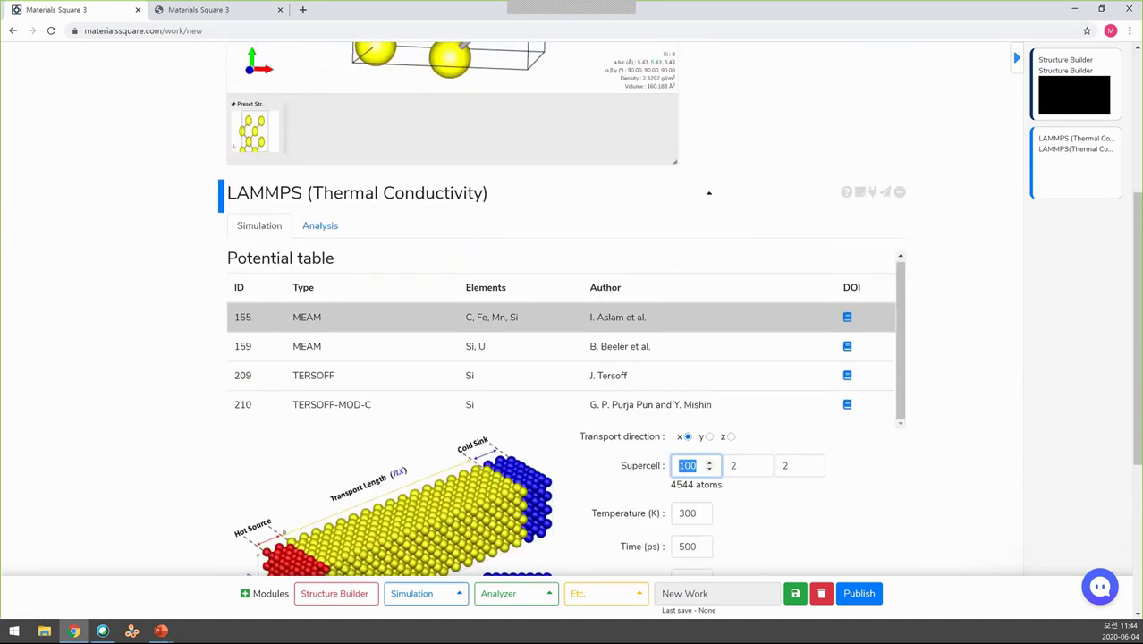
key(Left)
key(Right)
scroll(798, 460, down, 3)
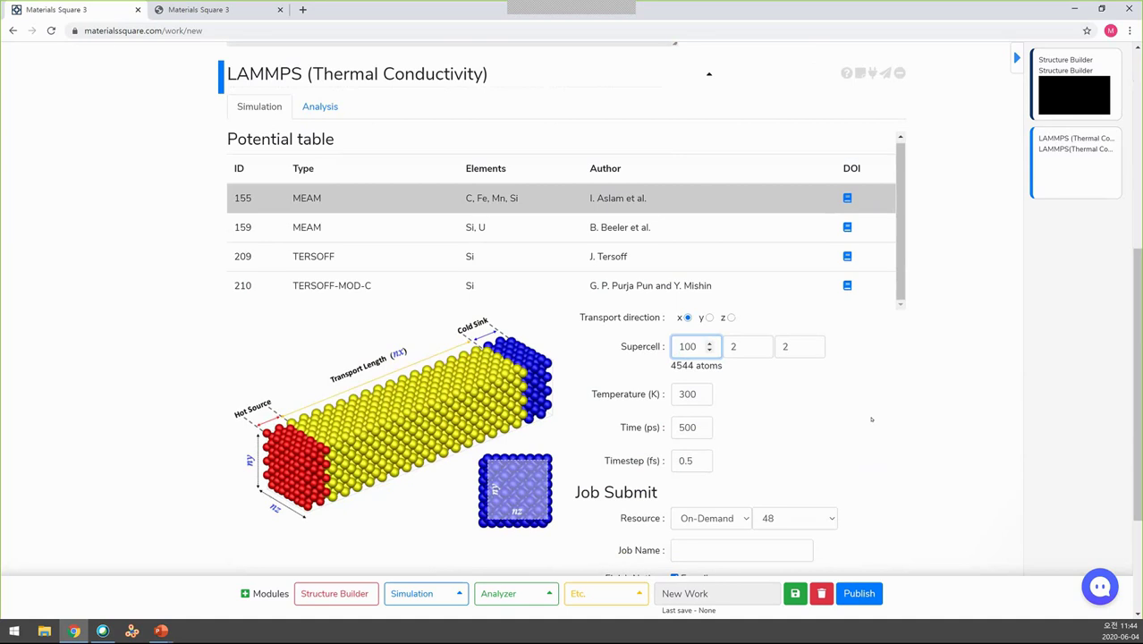
Step: Set the supercell size along the x transport direction to 50
scroll(870, 418, up, 2)
key(ctrl+a)
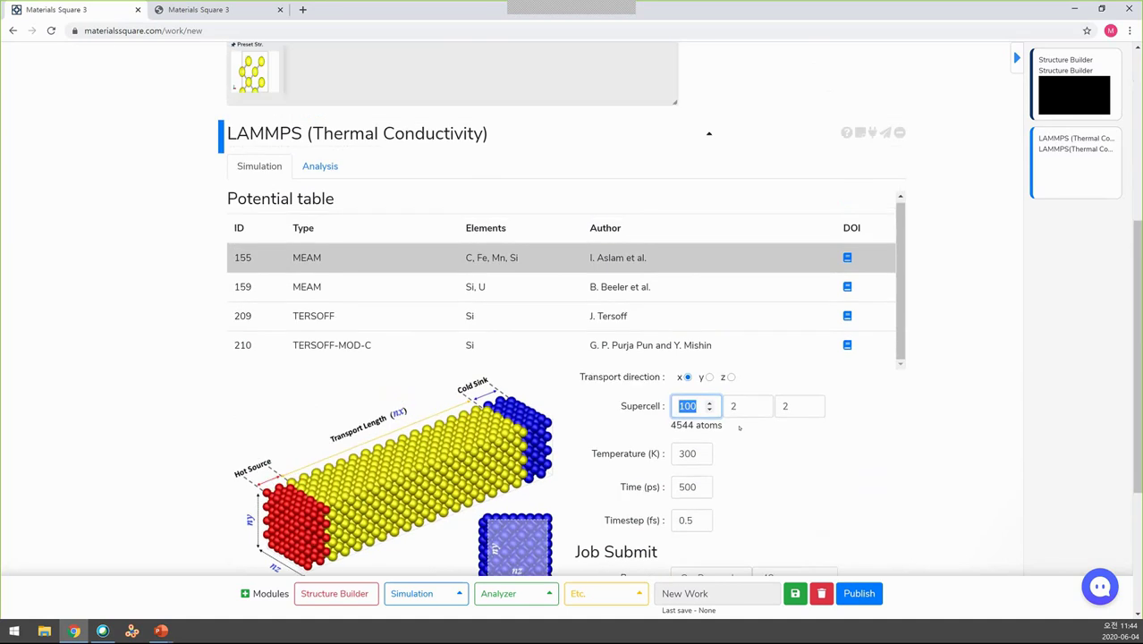
text(50)
double_click(683, 405)
click(683, 406)
Step: Examine the silicon unit cell's lattice parameters in relation to the supercell size and transport length
scroll(837, 486, up, 2)
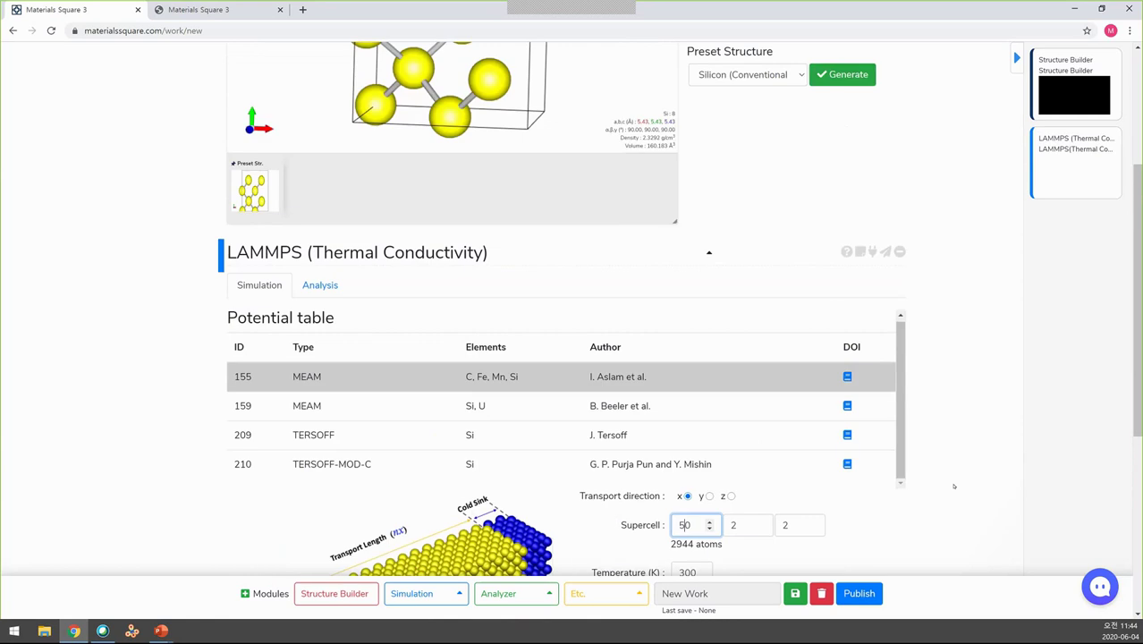
scroll(964, 482, down, 1)
scroll(963, 483, up, 1)
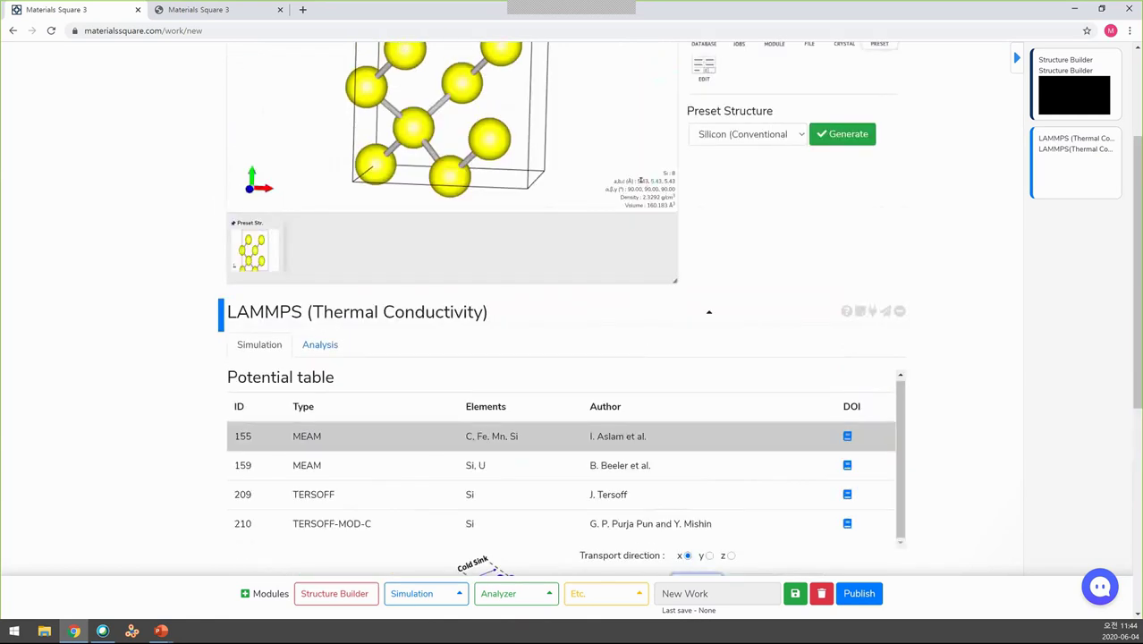
drag(643, 180, 686, 202)
click(718, 228)
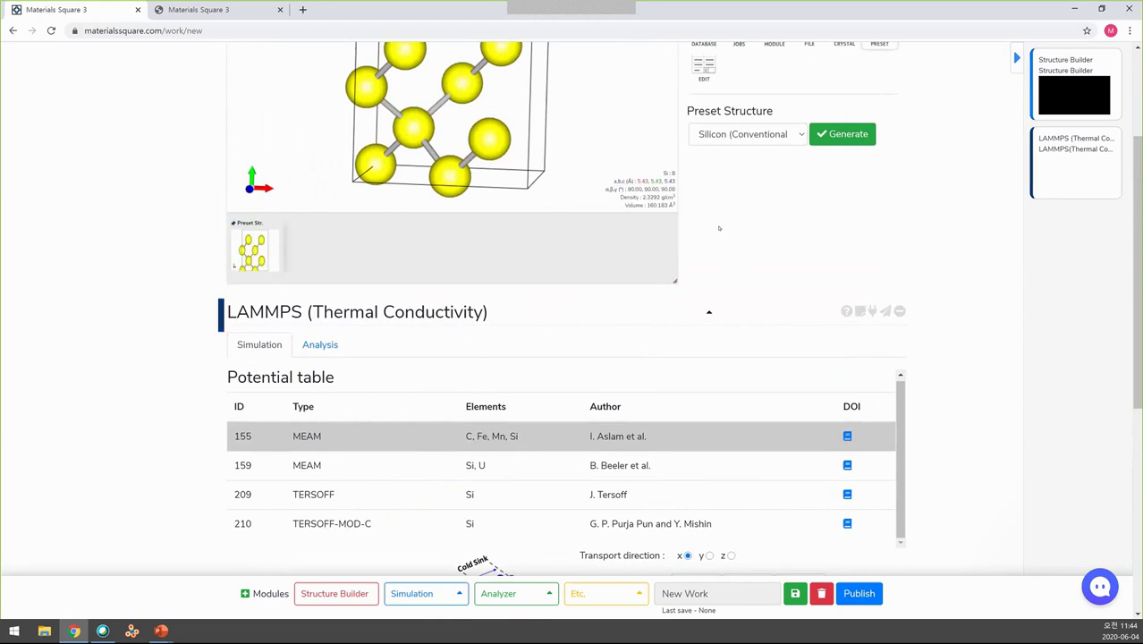
scroll(718, 228, up, 1)
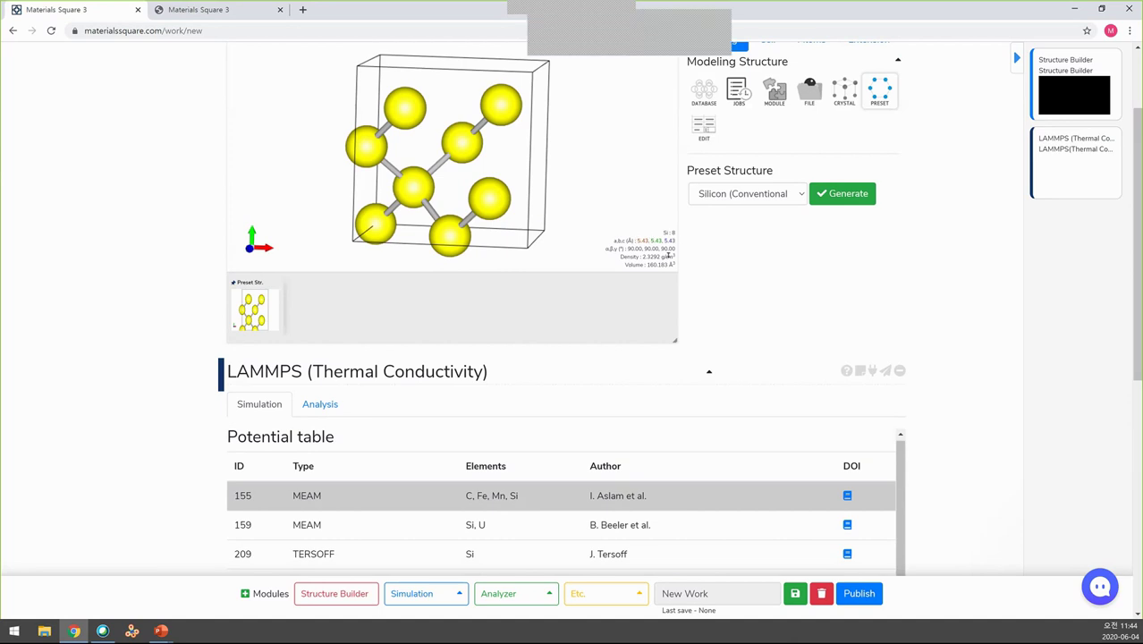
scroll(794, 310, down, 3)
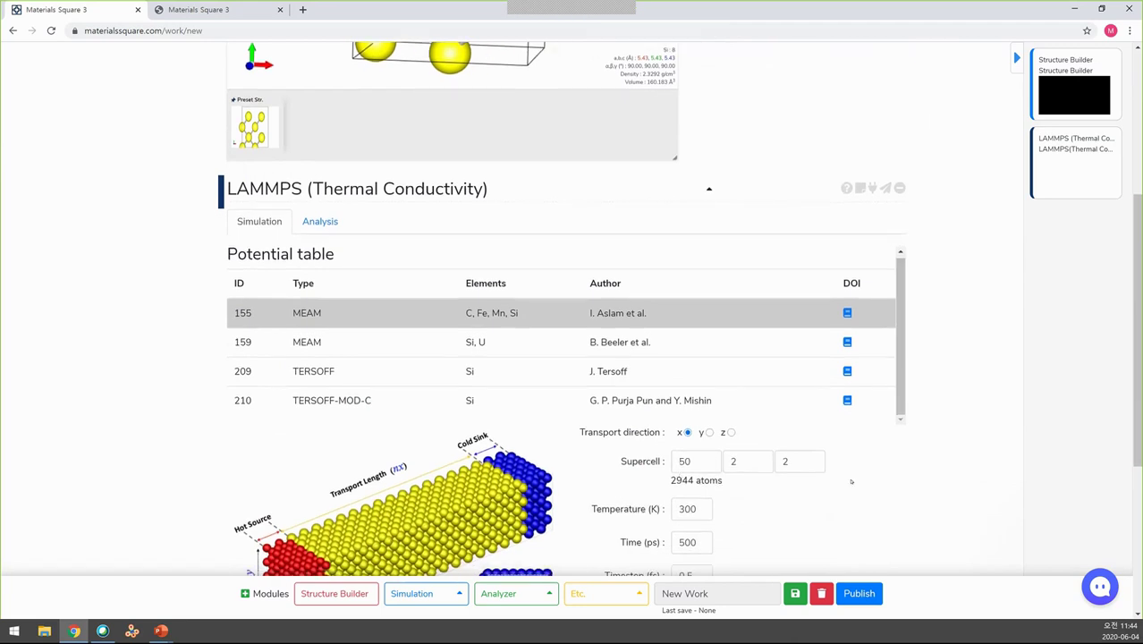
scroll(846, 476, down, 2)
scroll(846, 476, down, 1)
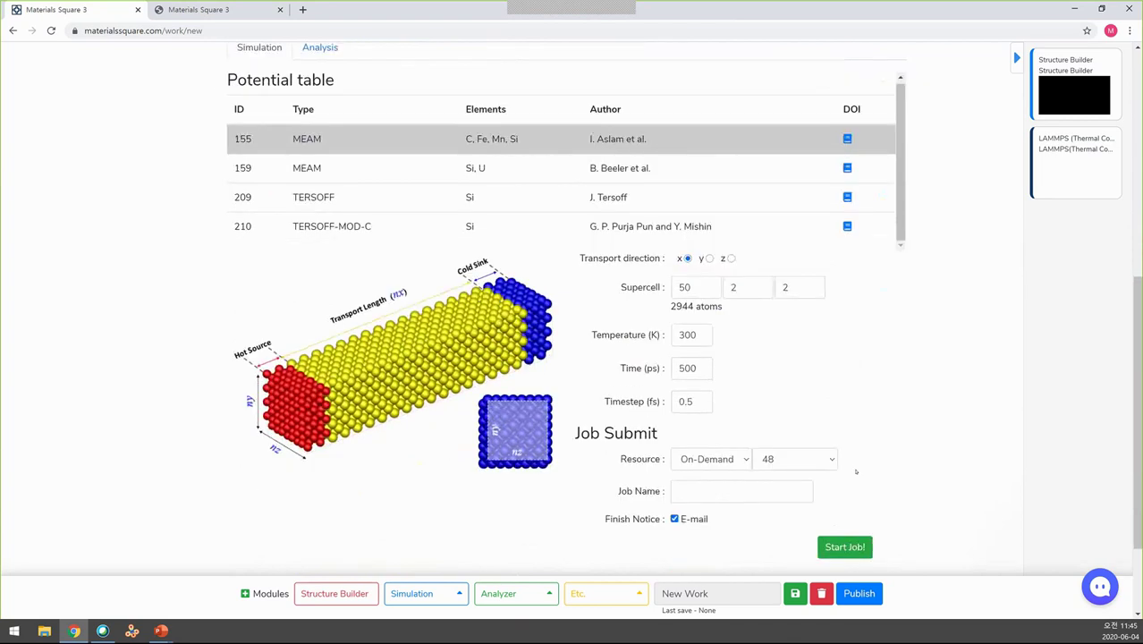
Step: Switch the transport direction among x, y and z to compare the supercell values and diagram labels, ending on y
click(709, 257)
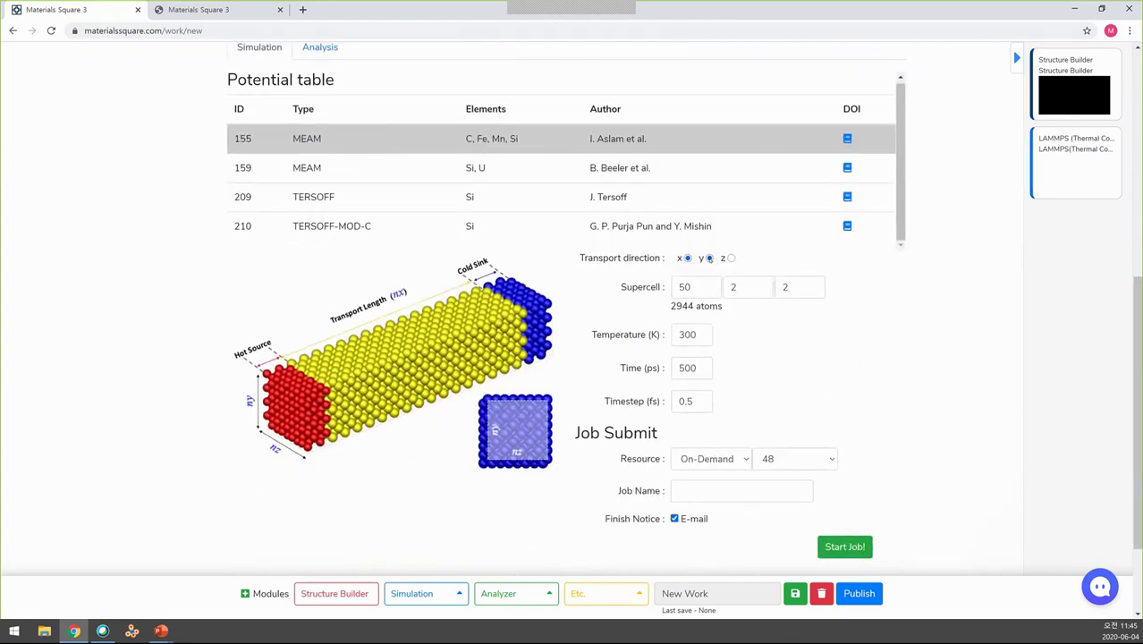
click(732, 258)
click(688, 258)
click(709, 257)
click(730, 259)
click(686, 258)
click(731, 258)
click(709, 258)
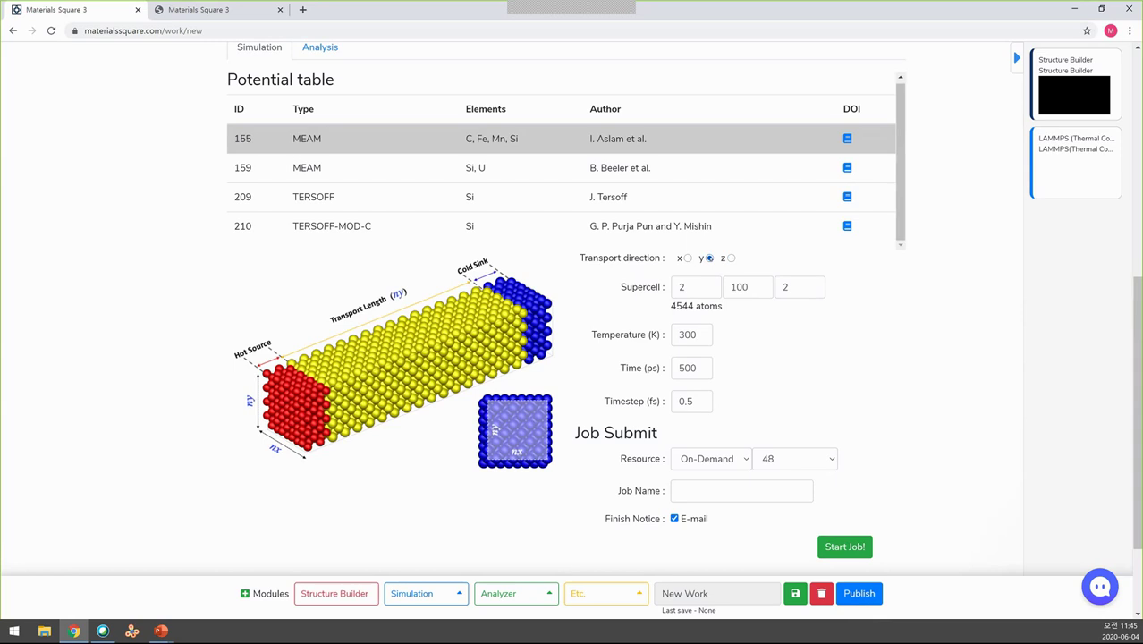
Step: Set the transport direction to x and the supercell size along x to 50
click(687, 258)
double_click(696, 287)
text(50)
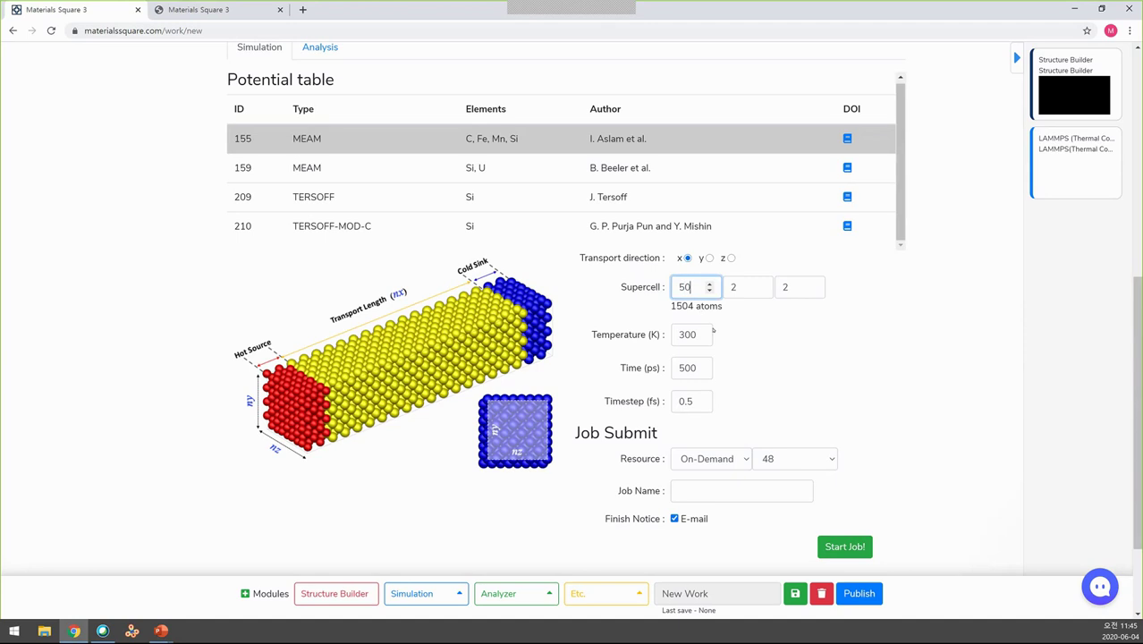
Step: Review the temperature, time and timestep settings and the core count options for the On-Demand resource
click(688, 334)
click(760, 341)
click(689, 367)
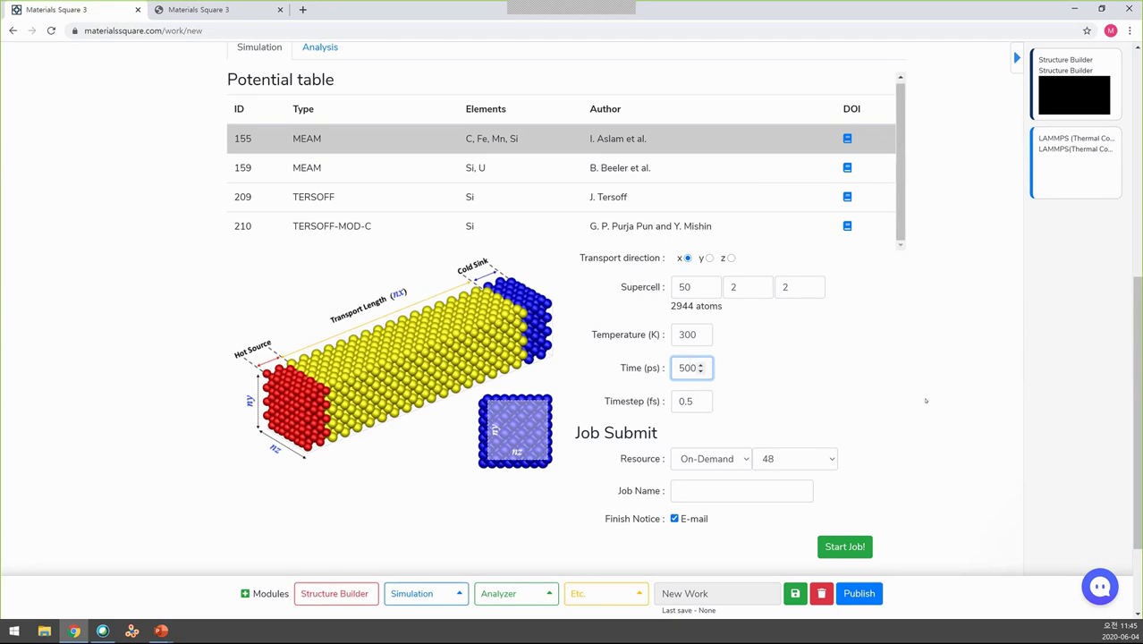
double_click(687, 368)
double_click(685, 401)
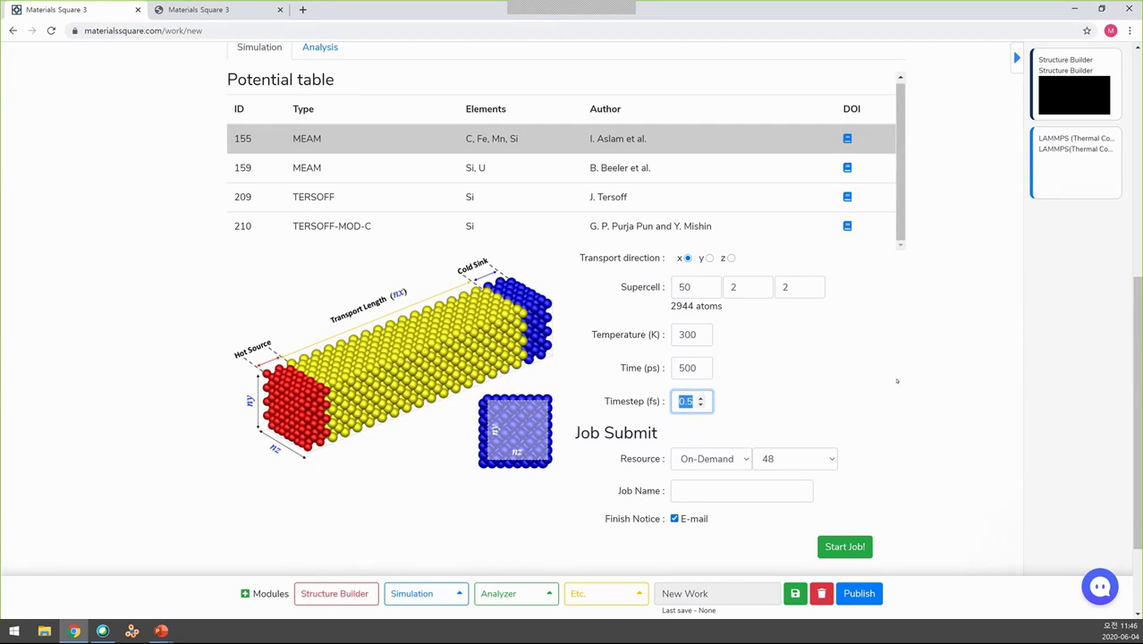
click(866, 389)
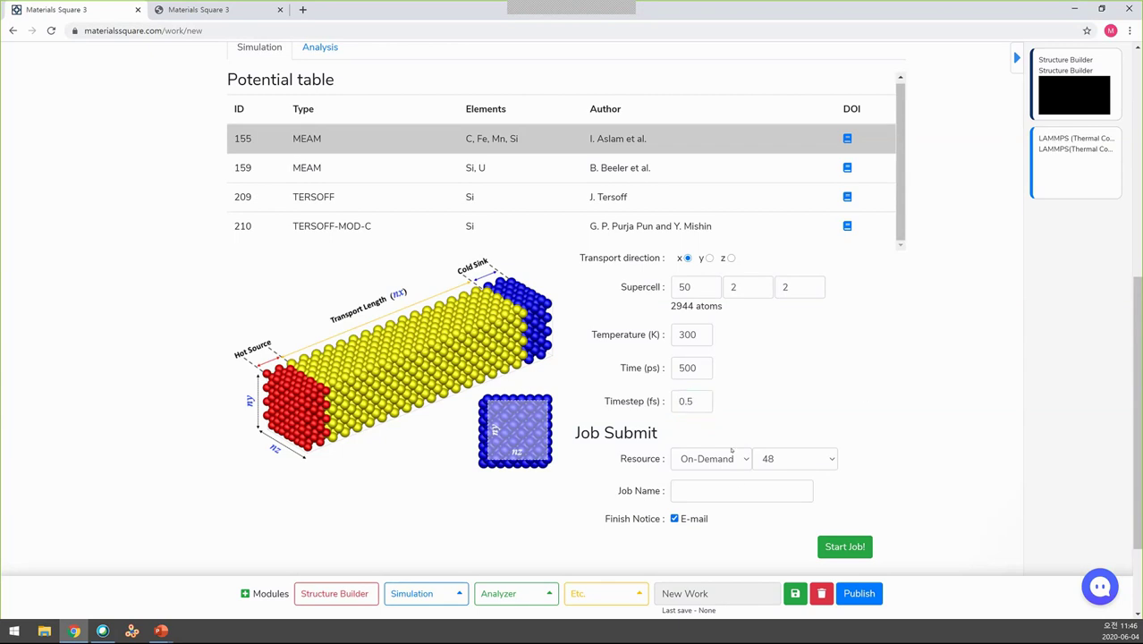
click(831, 462)
click(926, 389)
Step: Name the job l050m02n02 and start it
click(715, 491)
text(l050m02n02)
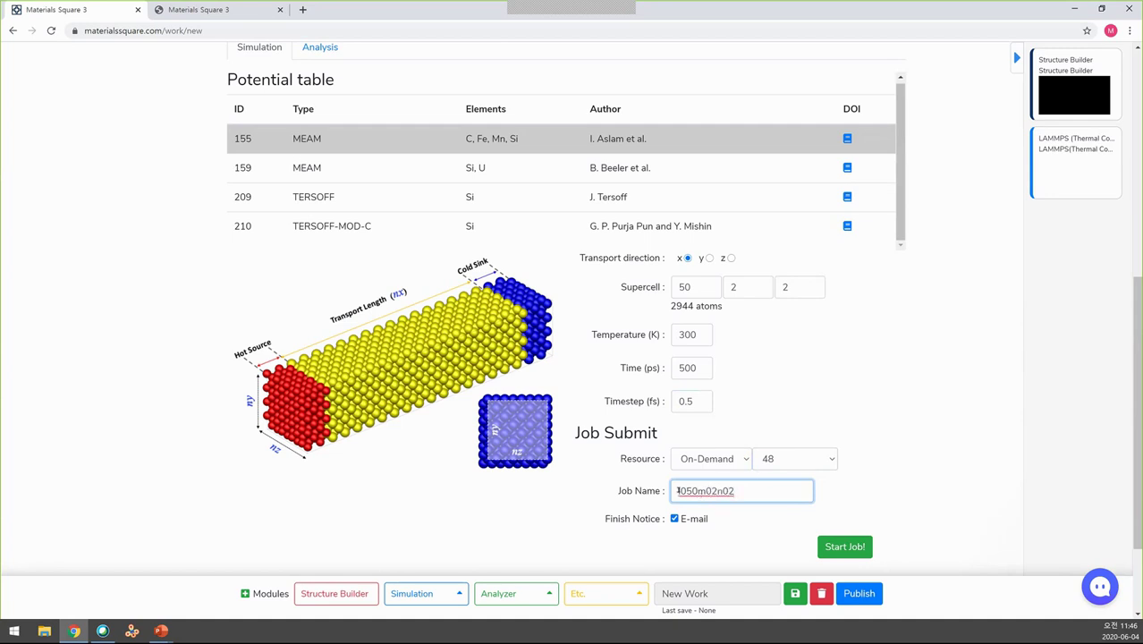
drag(677, 490, 651, 494)
click(747, 491)
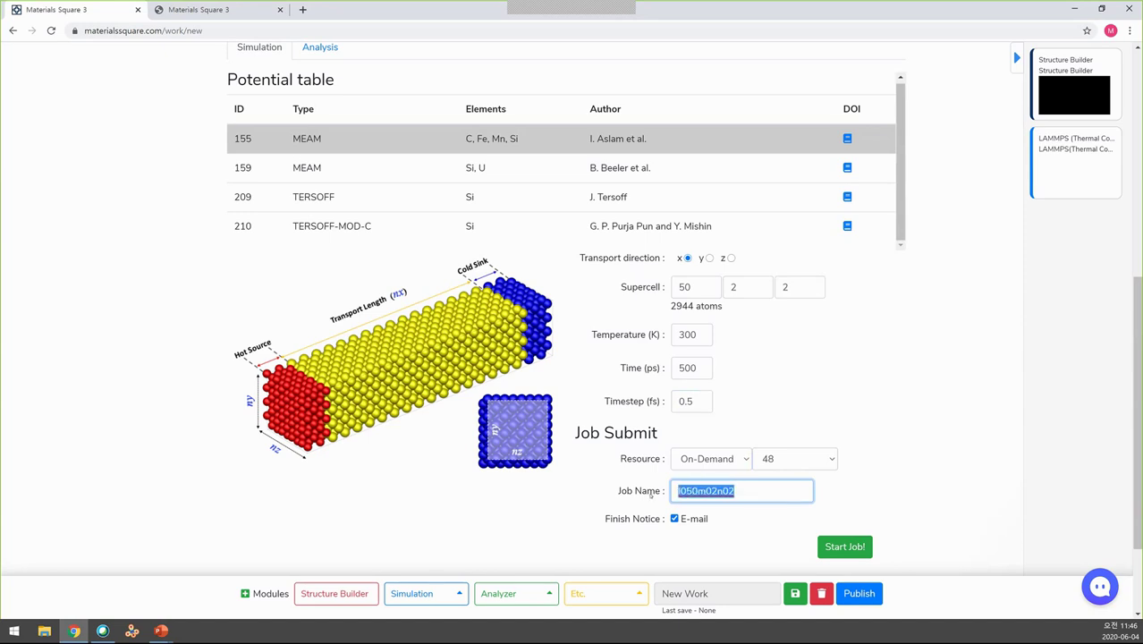
click(970, 375)
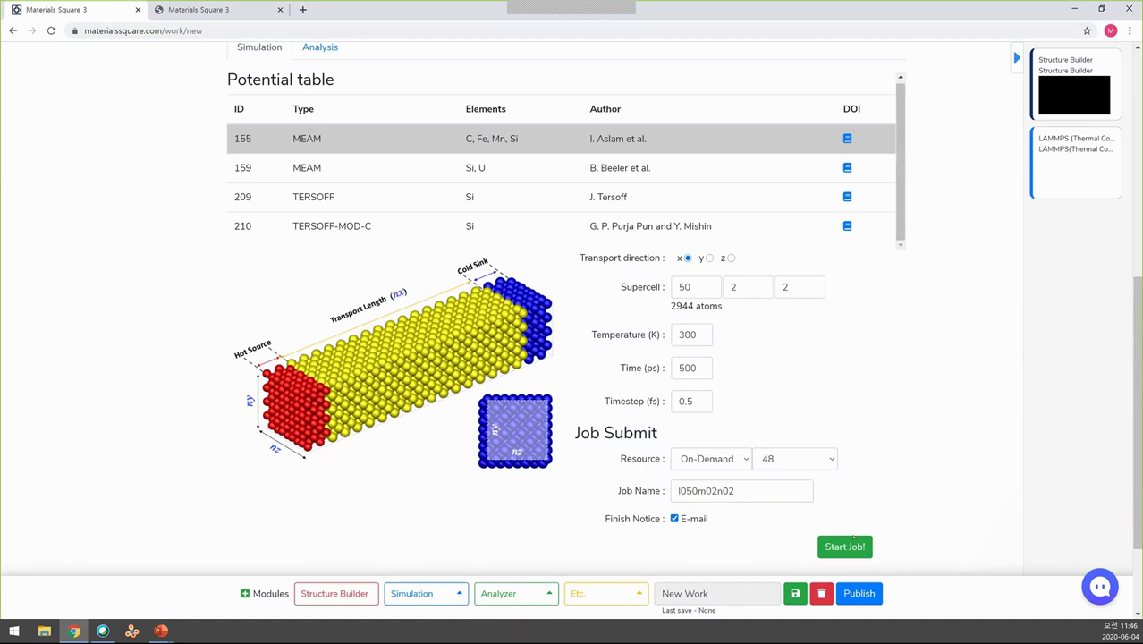
click(850, 547)
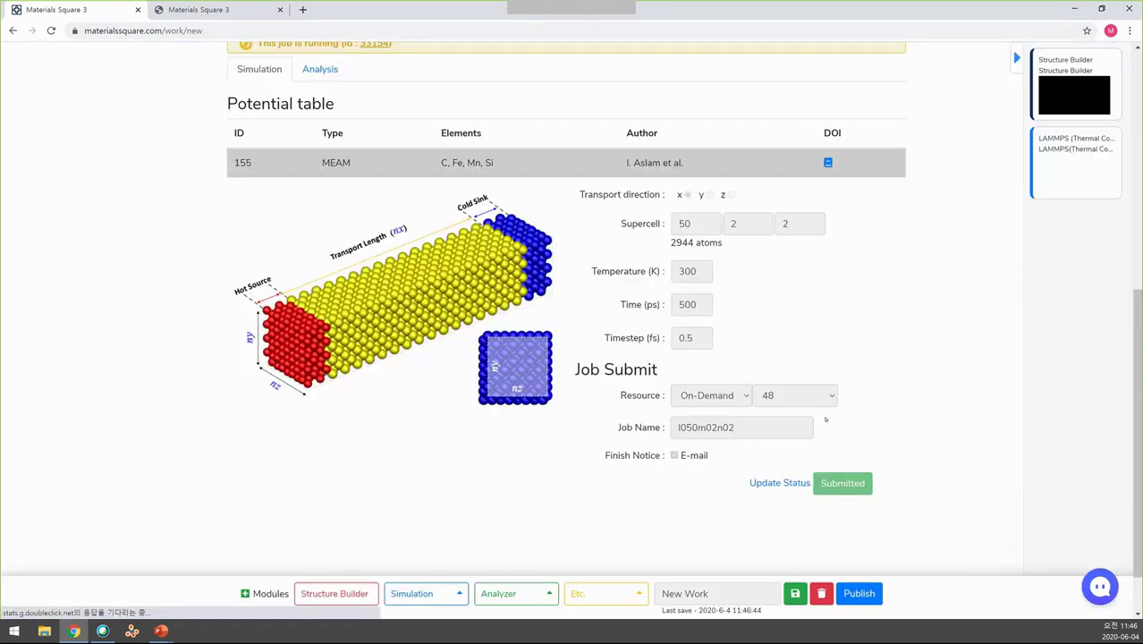
Step: Add a second LAMMPS simulation module below the submitted job and set it to Thermal Conductivity
scroll(825, 421, up, 3)
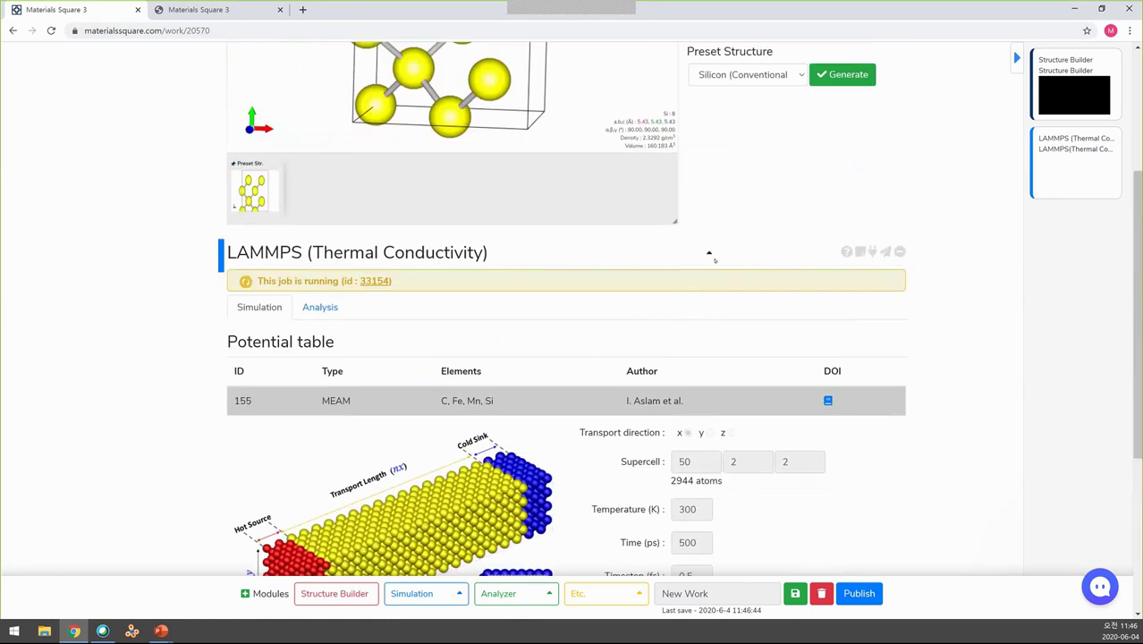
scroll(514, 546, down, 2)
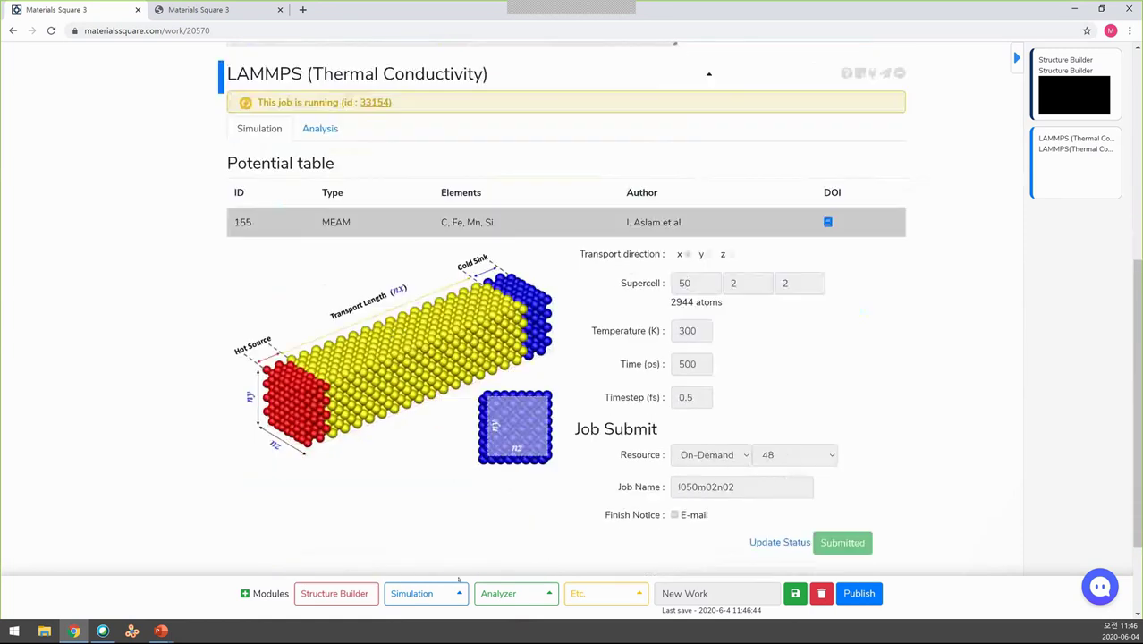
click(437, 593)
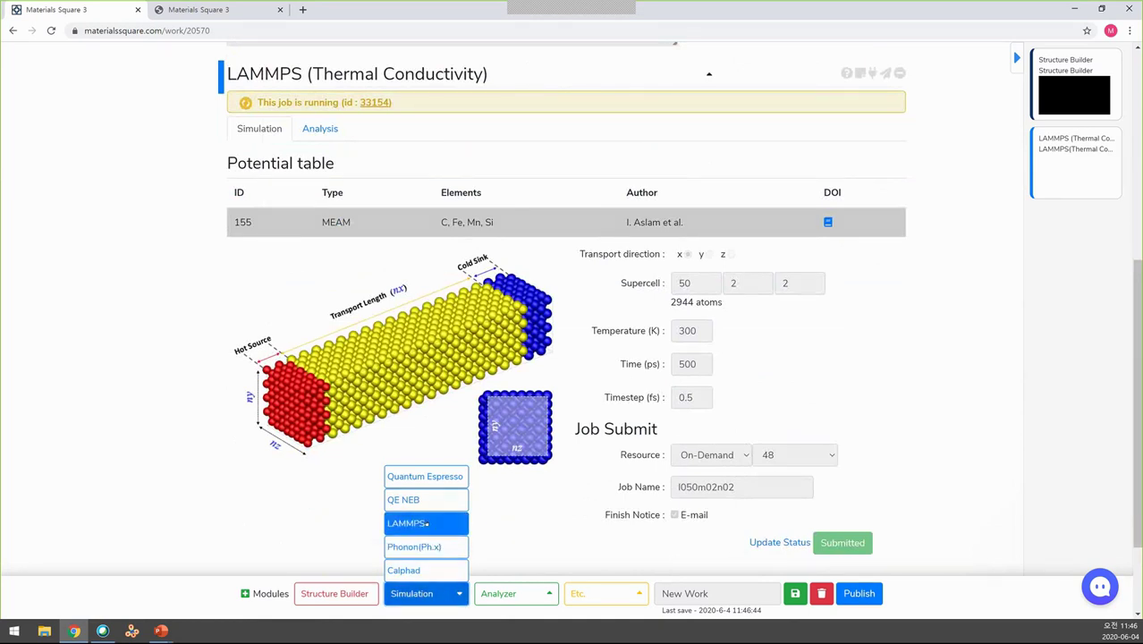
click(427, 523)
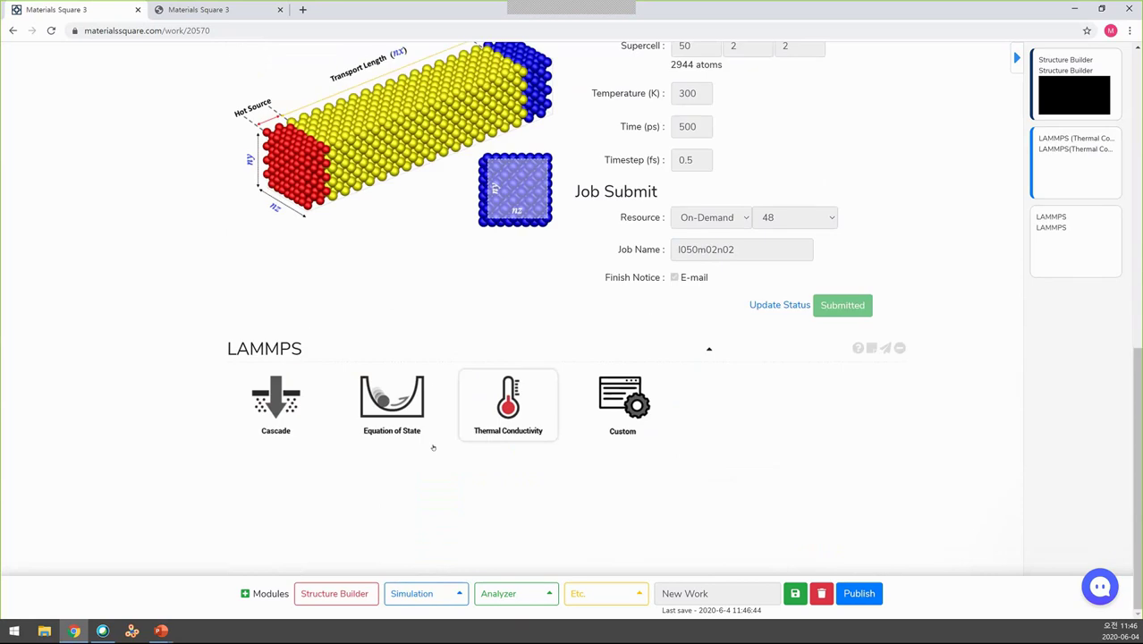
click(510, 412)
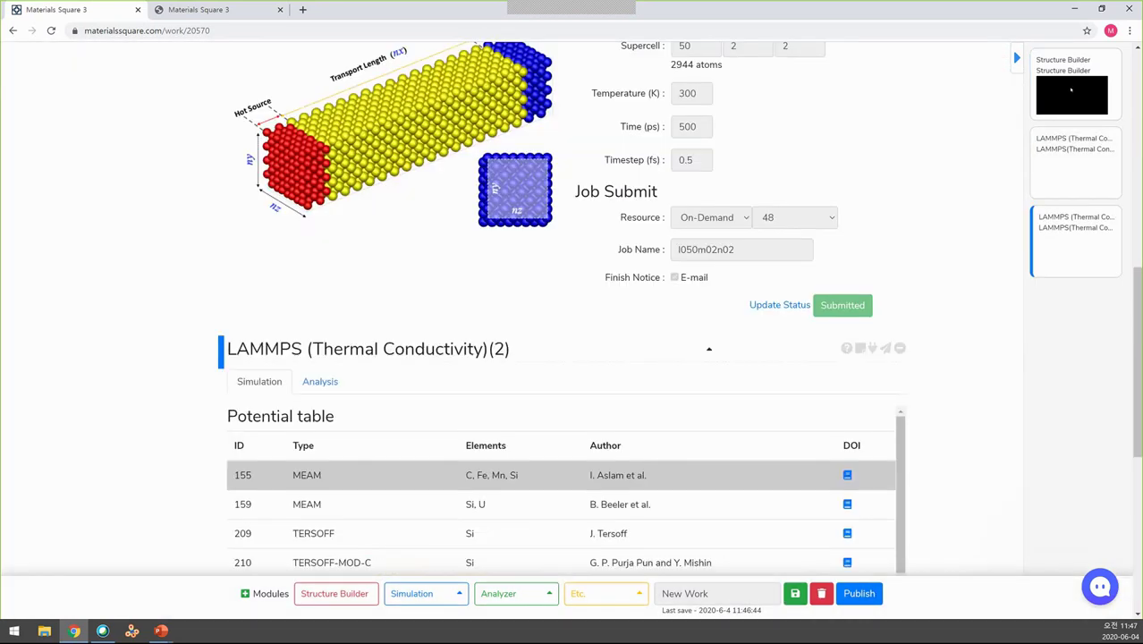
Step: Keep the second module's 100 × 2 × 2 supercell, name its job l100m02n02 and start it
scroll(985, 372, down, 3)
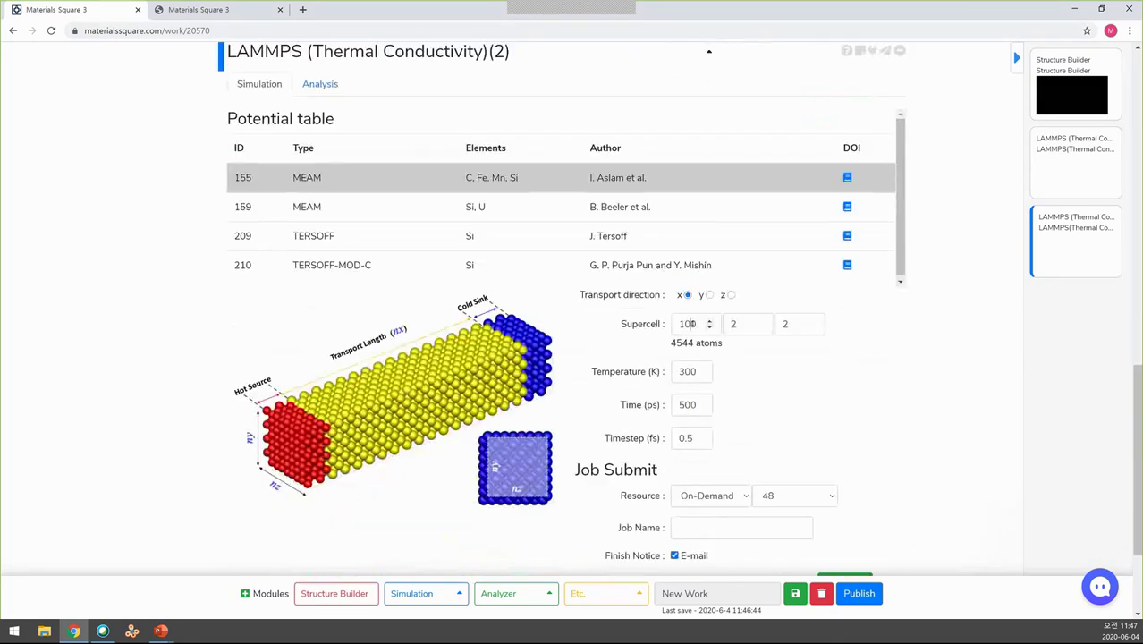
double_click(689, 324)
scroll(855, 300, up, 5)
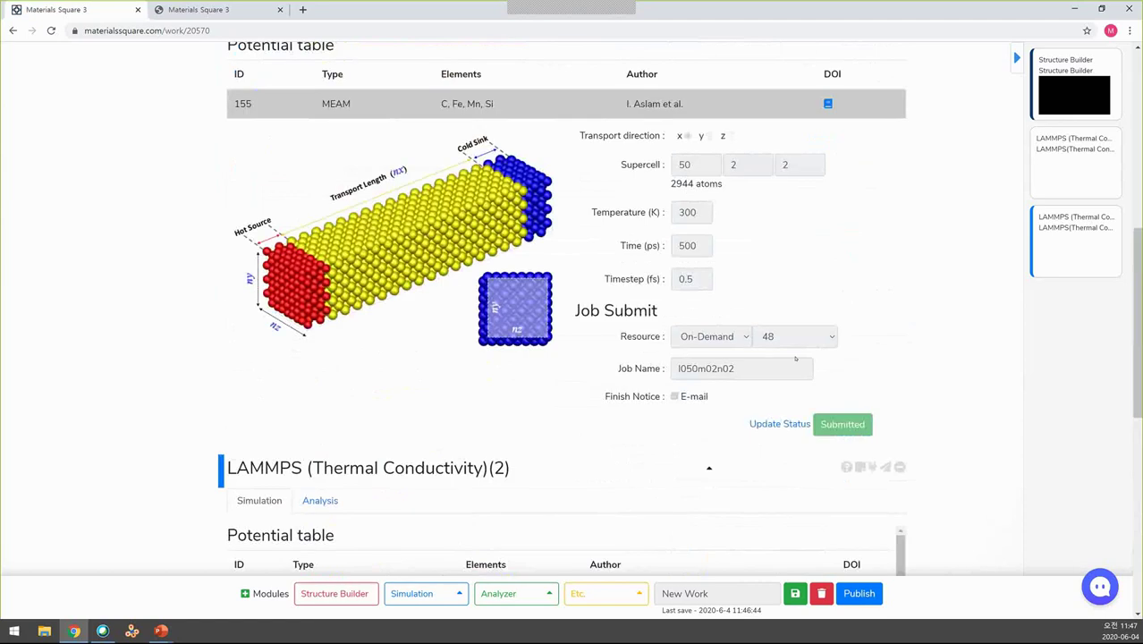
scroll(824, 420, down, 5)
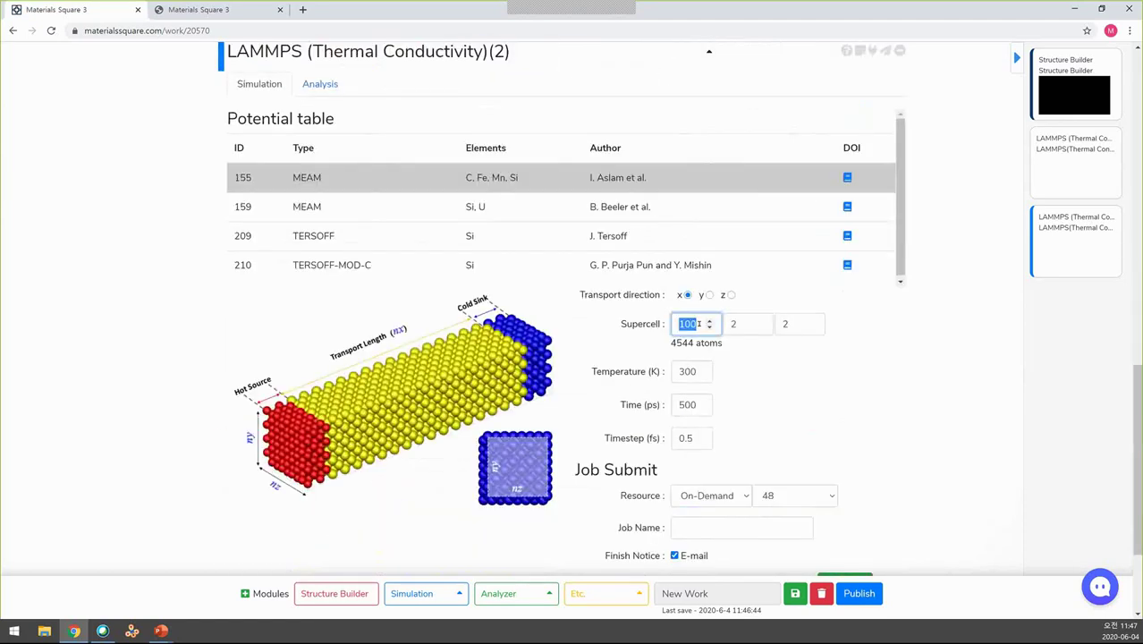
click(772, 369)
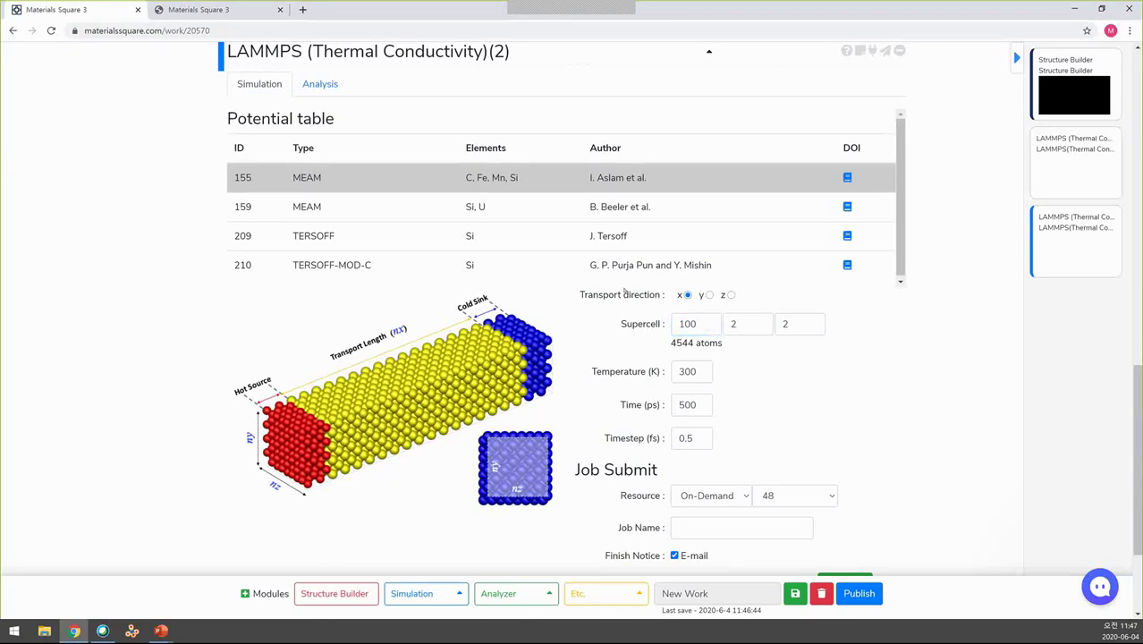
scroll(845, 496, down, 1)
click(760, 472)
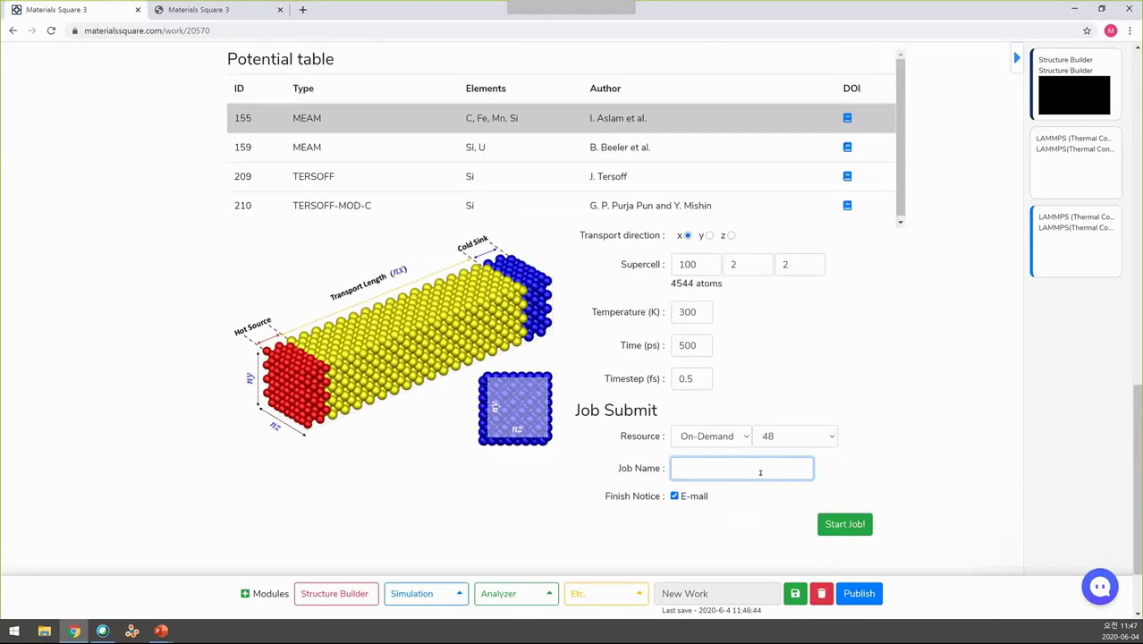
text(l050m02n02)
key(Left)
key(Left)
key(Left)
key(Left)
key(Left)
key(Left)
key(shift+Left)
key(shift+Left)
key(shift+Left)
text(100)
click(837, 526)
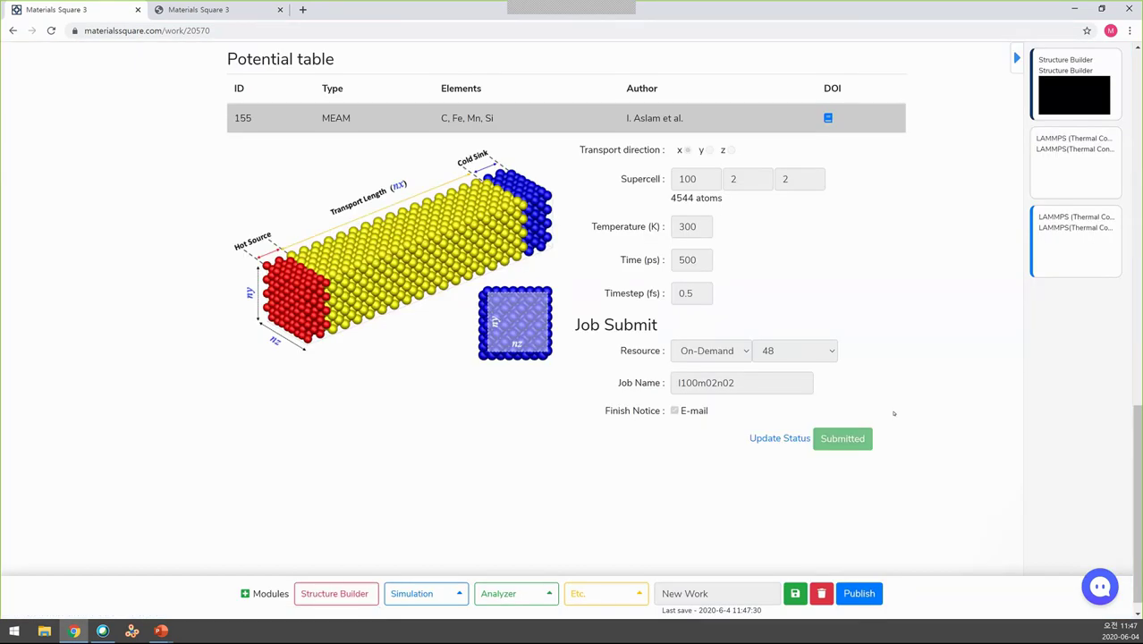
Step: Add a third LAMMPS simulation module and set it to Thermal Conductivity
scroll(680, 473, down, 1)
click(442, 595)
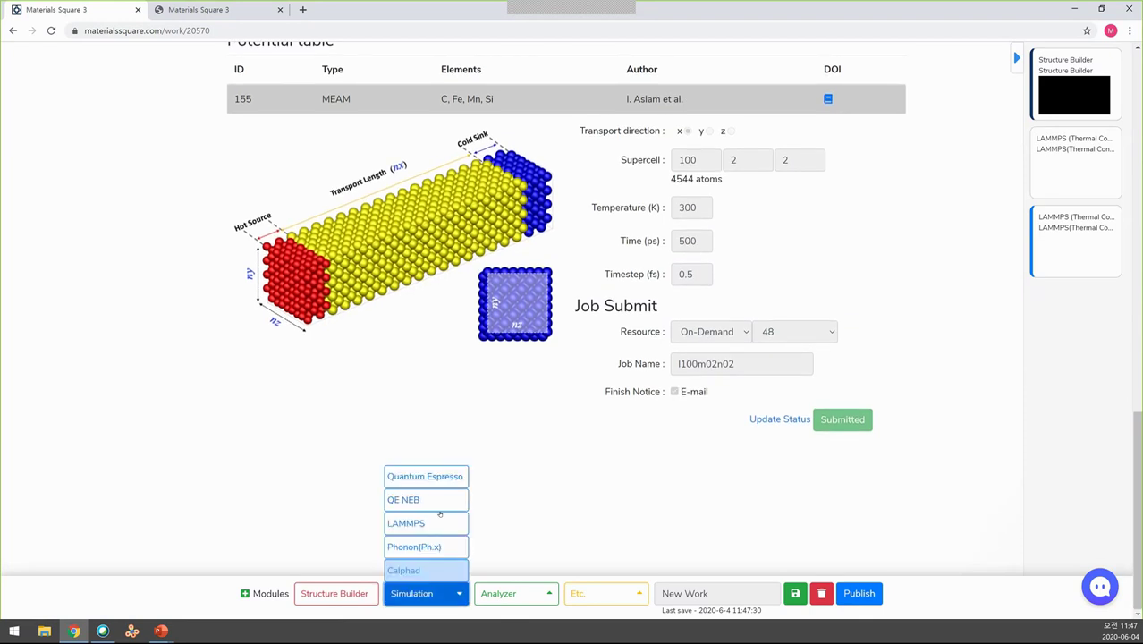
click(437, 523)
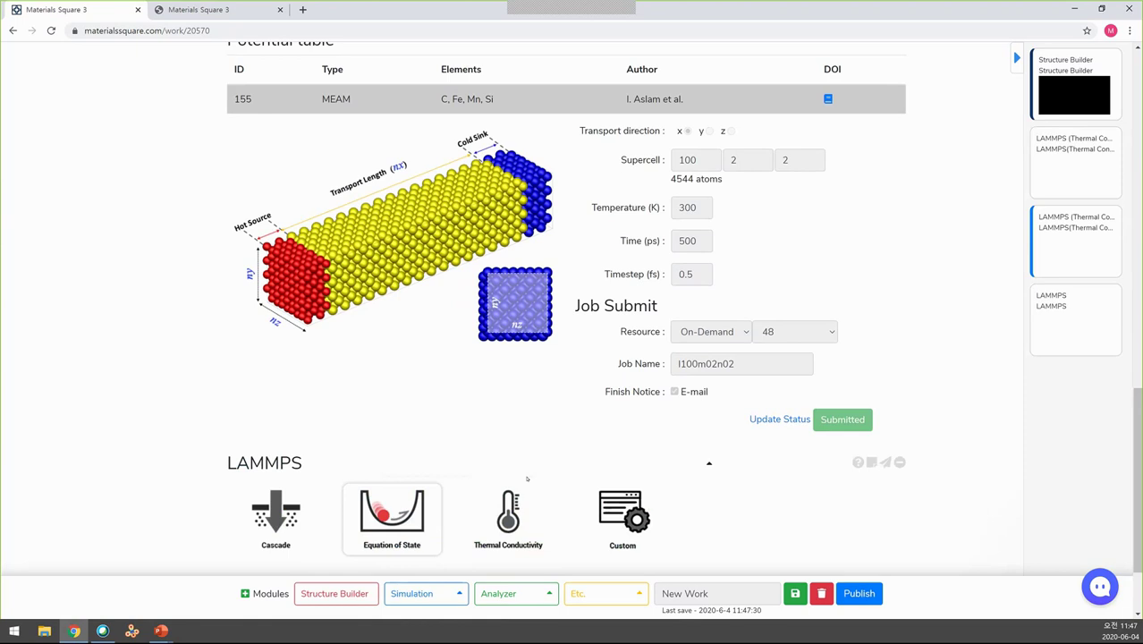
click(508, 517)
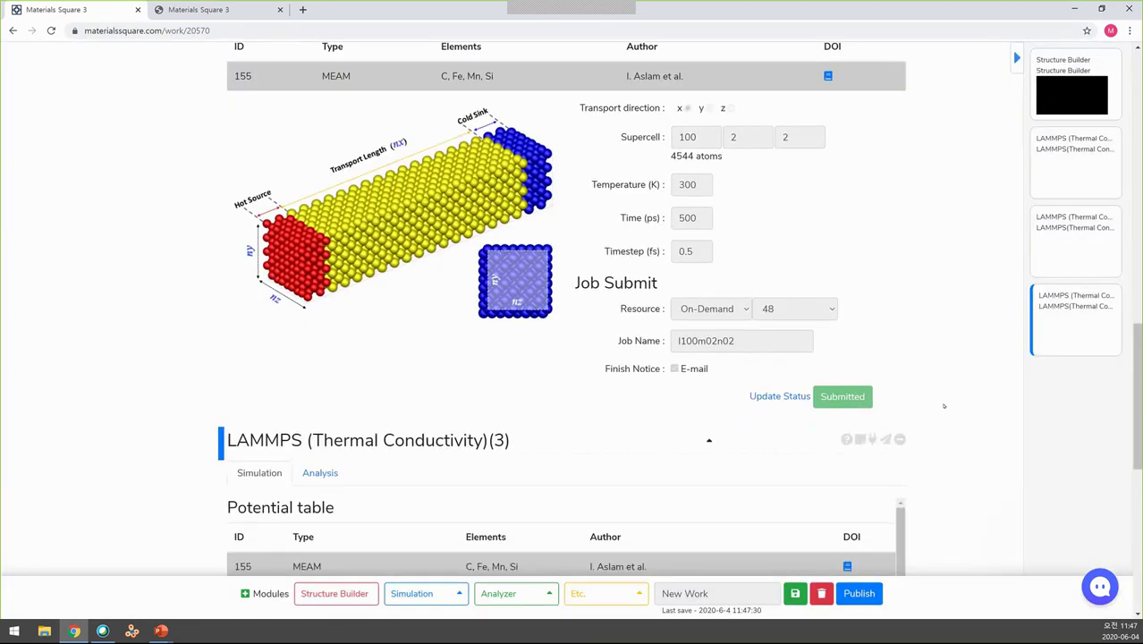
Step: Set the third module's supercell size along x to 200
scroll(943, 406, down, 3)
scroll(943, 406, down, 2)
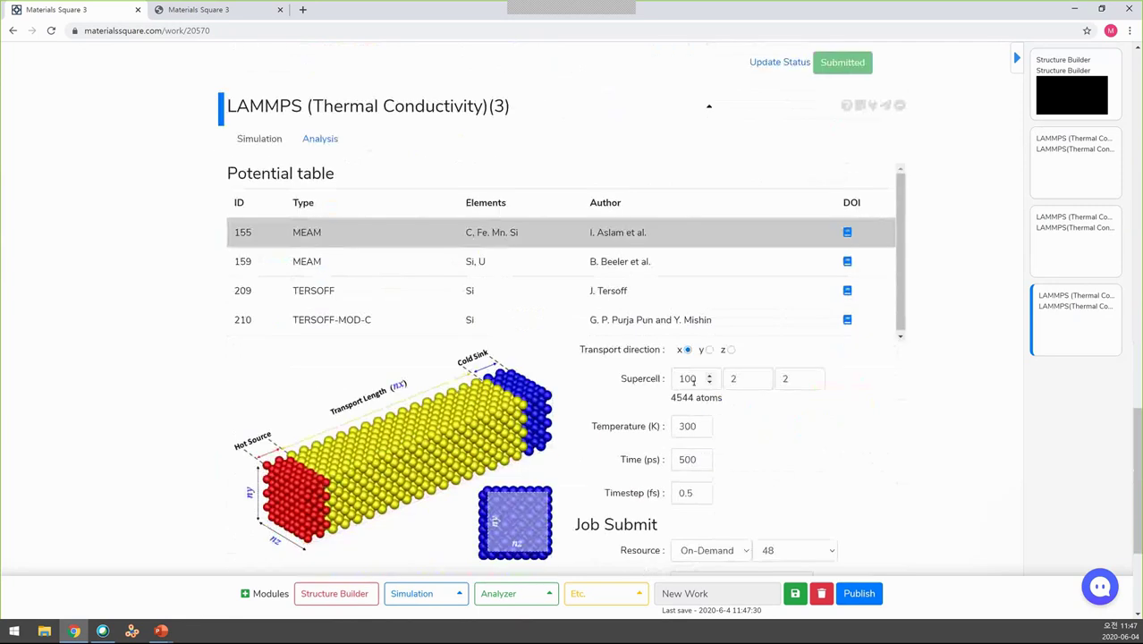
click(696, 380)
double_click(688, 379)
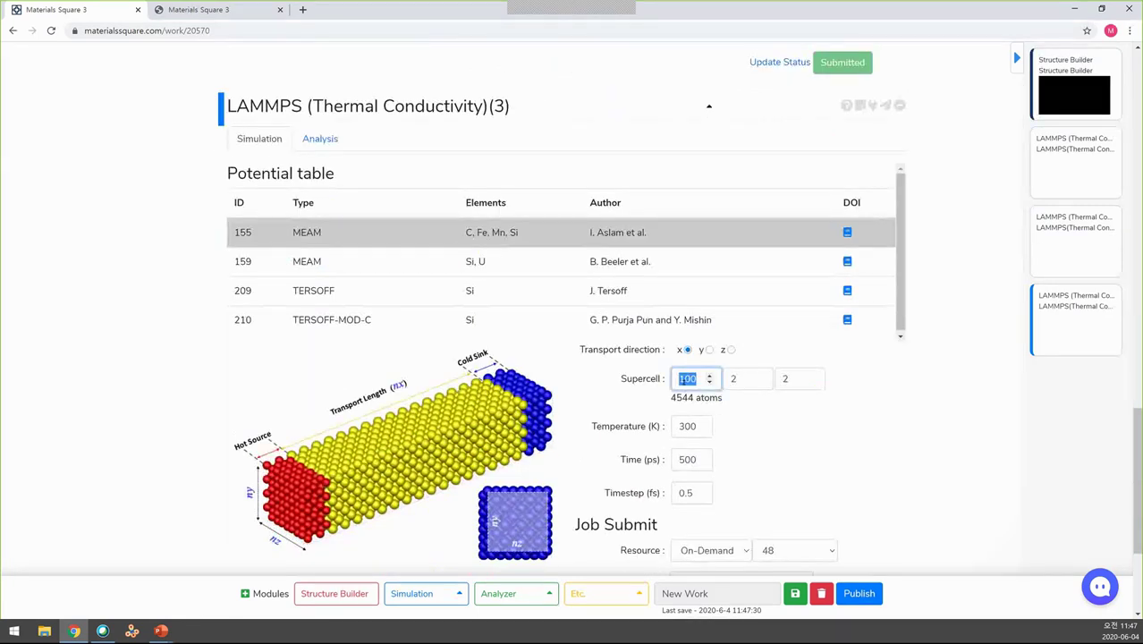
text(200)
click(809, 448)
Step: Name the third module's job l200m02n02 and start it with the 200 × 2 × 2 supercell
scroll(809, 449, down, 1)
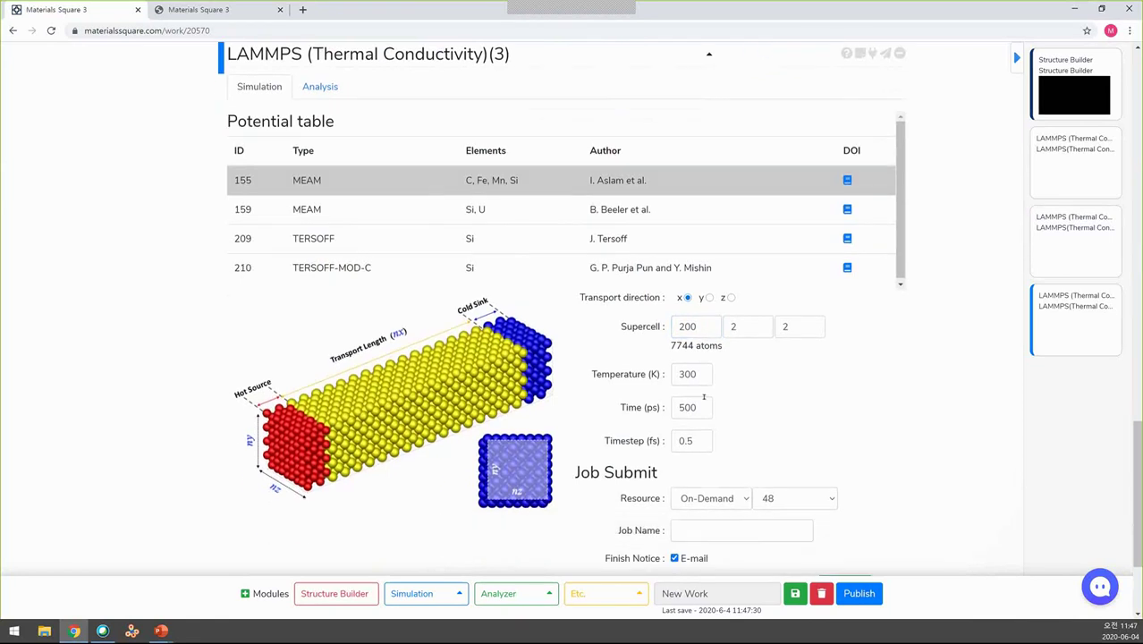
click(719, 520)
text(l050n02n02)
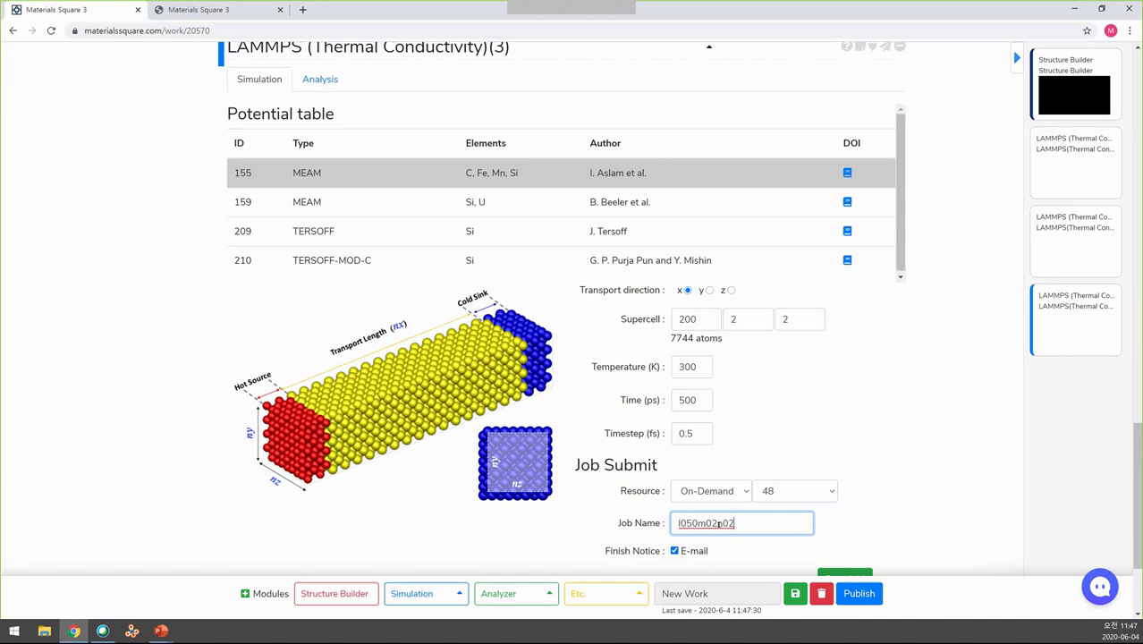
key(shift+Left)
key(shift+Left)
key(shift+Left)
text(200)
click(854, 520)
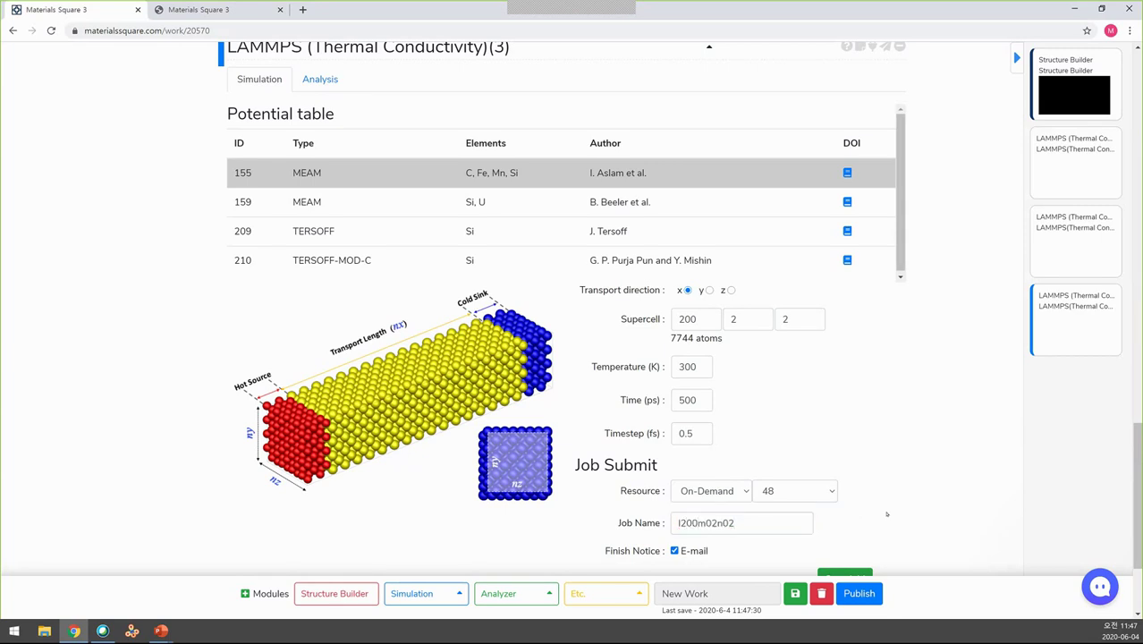
scroll(854, 520, down, 1)
click(844, 520)
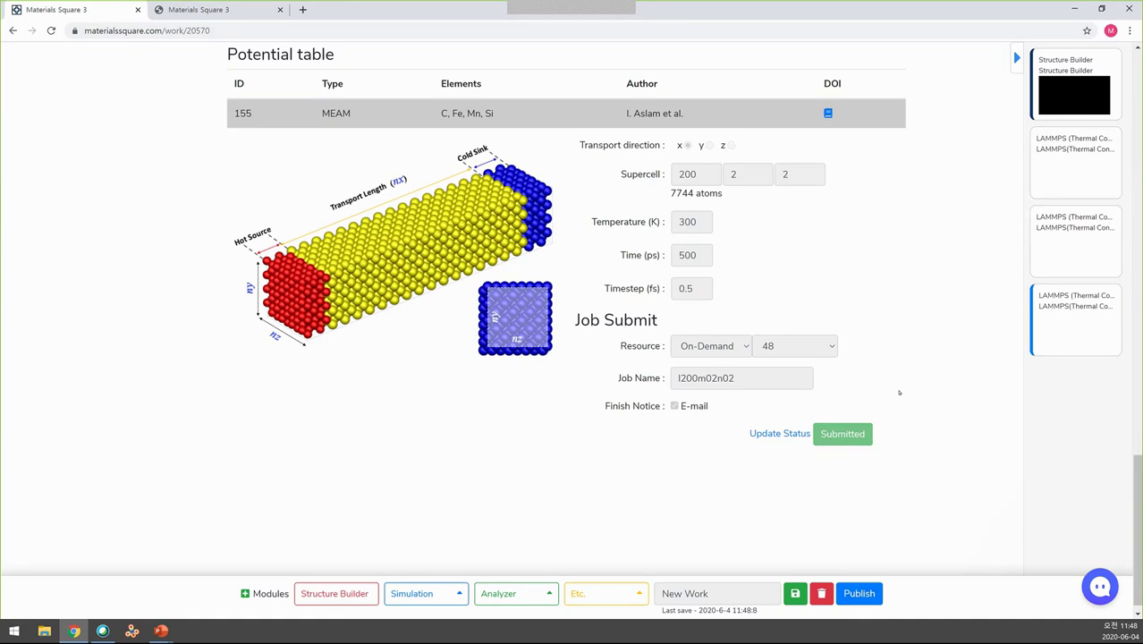
Step: Rename the first LAMMPS module, with the 50 × 2 × 2 supercell, as l050m02n02 and collapse it
scroll(899, 391, up, 4)
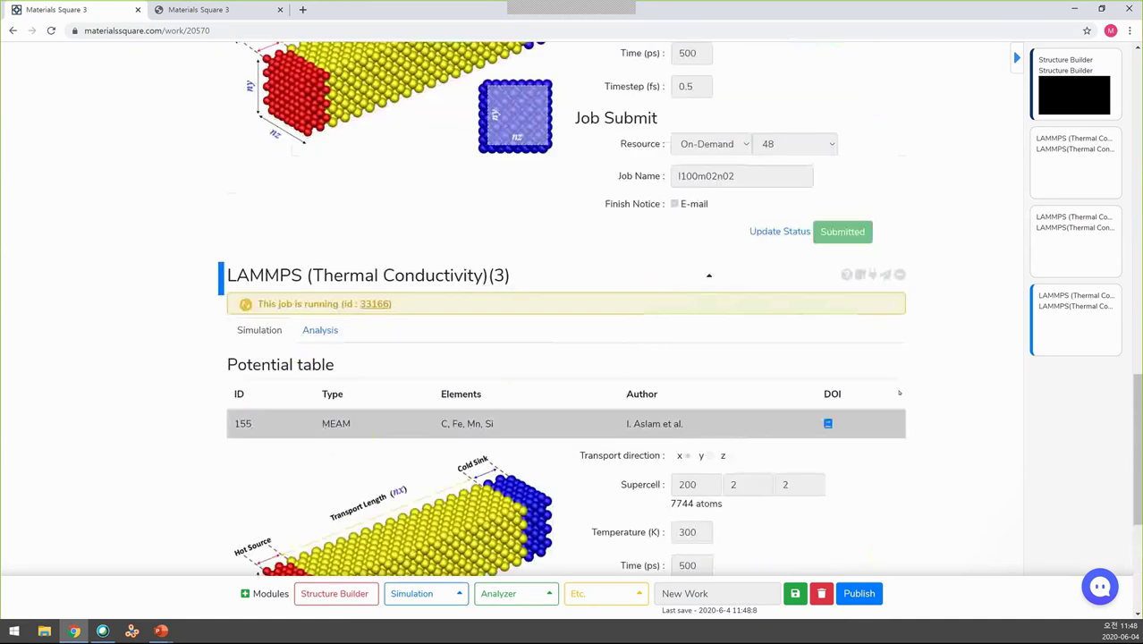
scroll(898, 392, up, 10)
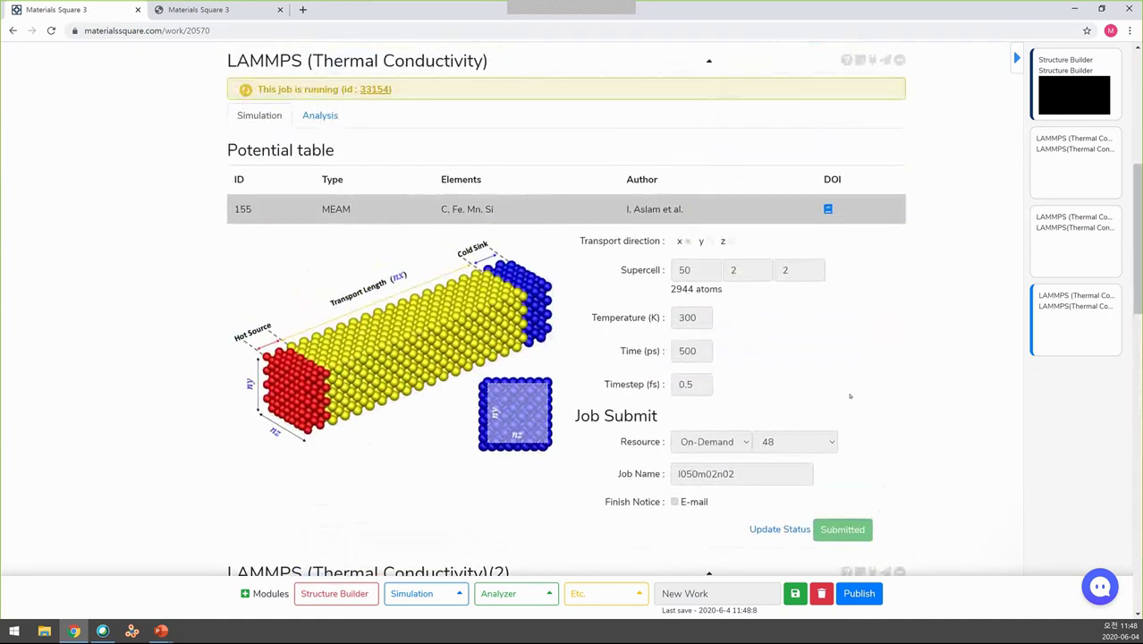
scroll(849, 395, up, 2)
click(419, 177)
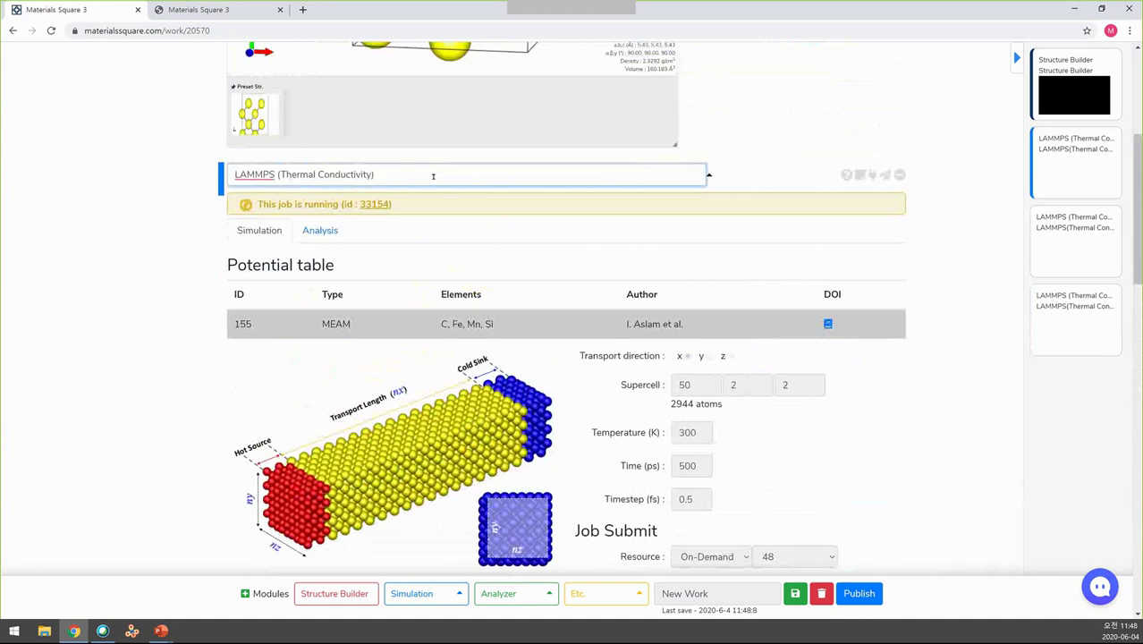
key(ctrl+a)
text(l050m02n02)
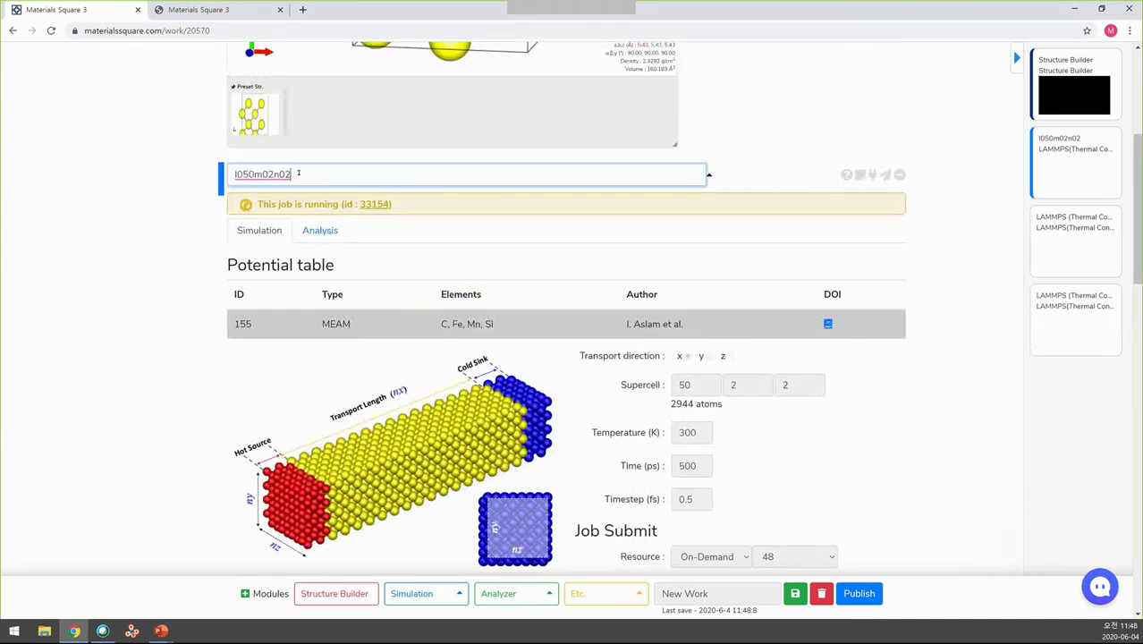
click(728, 170)
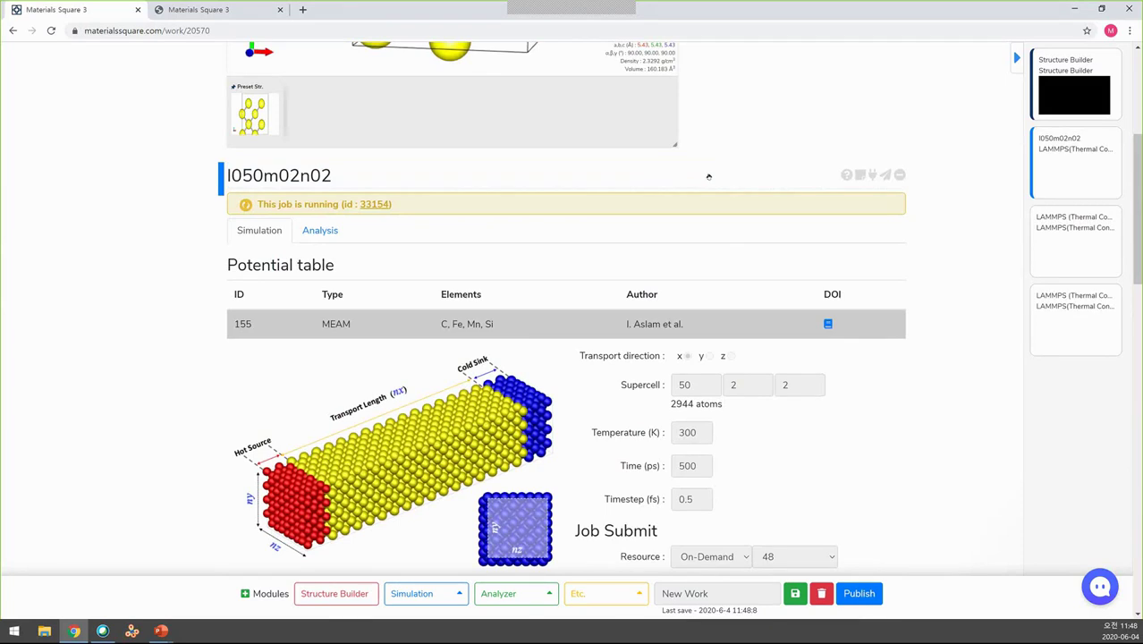
click(709, 176)
Step: Rename the second LAMMPS module, with the 100 × 2 × 2 supercell, as l100m02n02 and collapse it
click(472, 219)
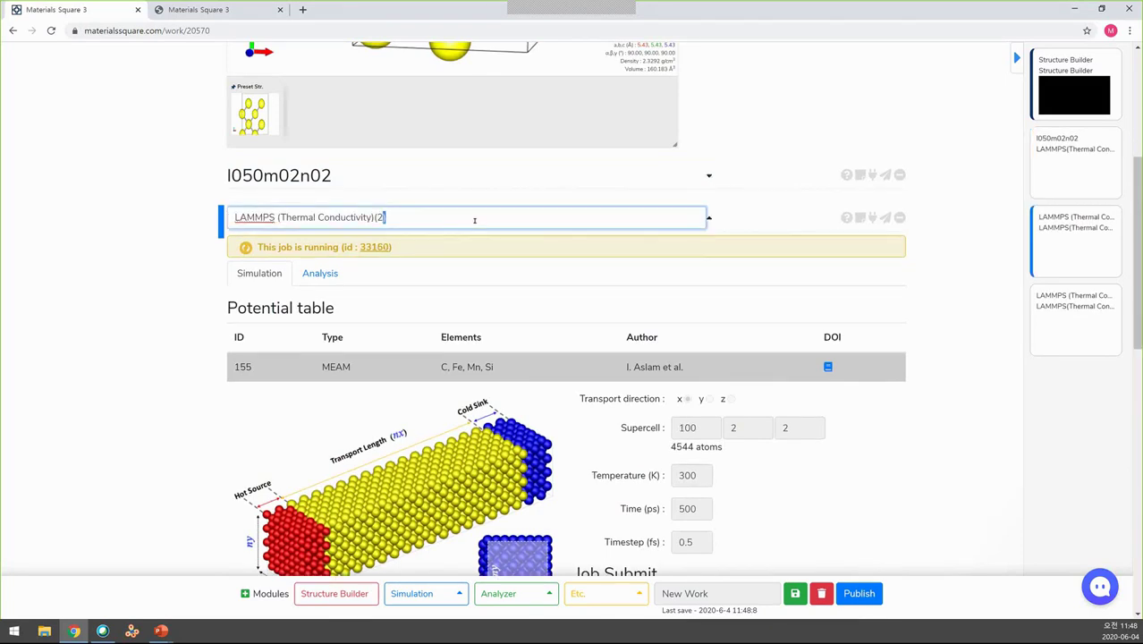
key(ctrl+a)
text(l050m02n02)
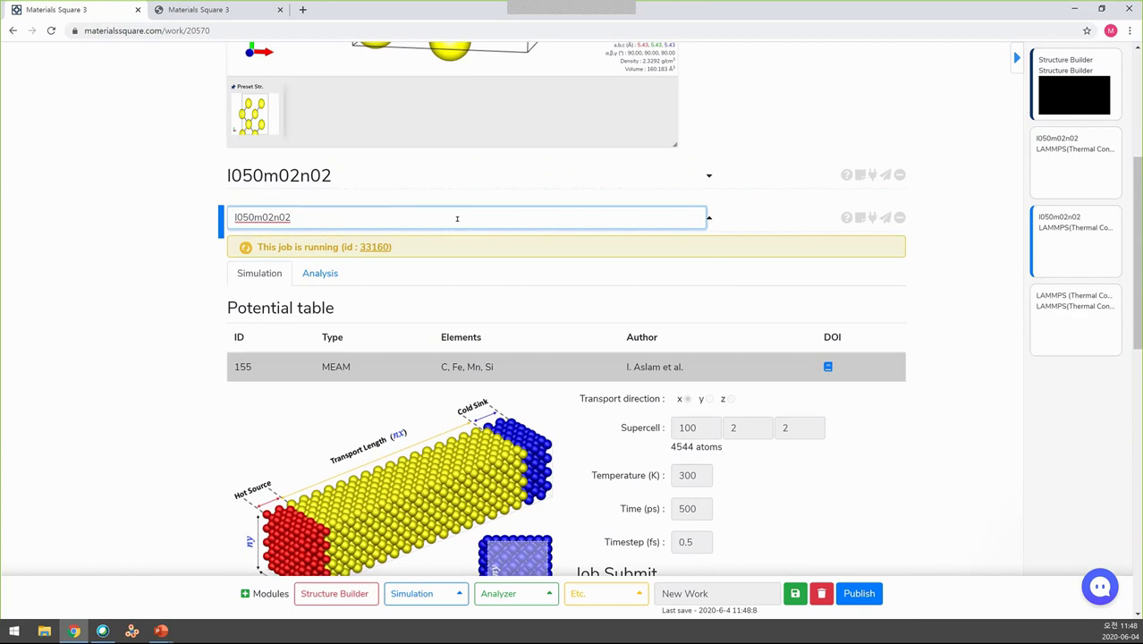
key(Left)
key(Left)
key(Left)
key(Left)
key(Left)
key(BackSpace)
key(BackSpace)
text(10)
key(Return)
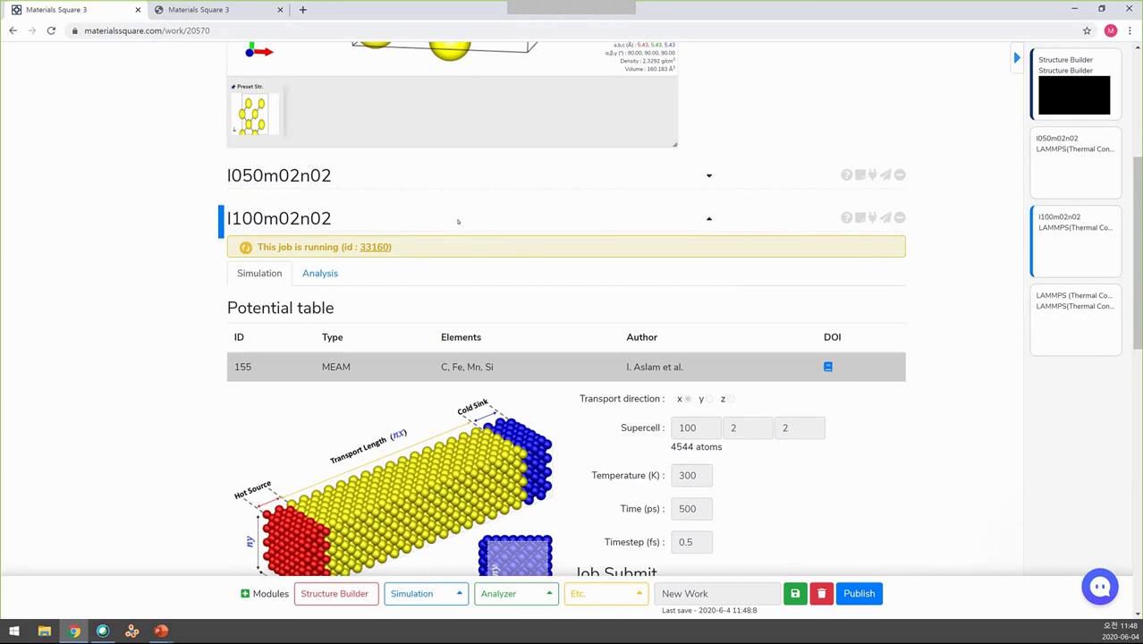
click(708, 219)
Step: Rename the third LAMMPS module, with the 200 × 2 × 2 supercell, as l200m02n02 and collapse it
click(413, 257)
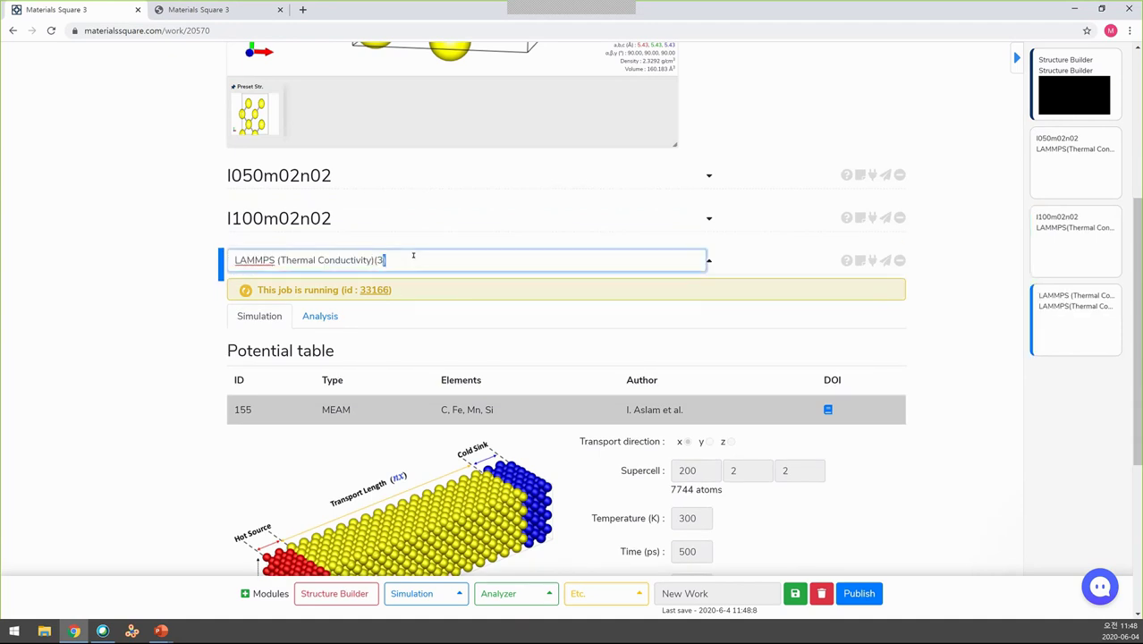
key(ctrl+a)
text(l050m02n02)
key(Left)
key(Left)
key(Left)
key(Left)
key(Left)
key(Left)
key(Left)
key(shift+Left)
key(shift+Left)
text(20)
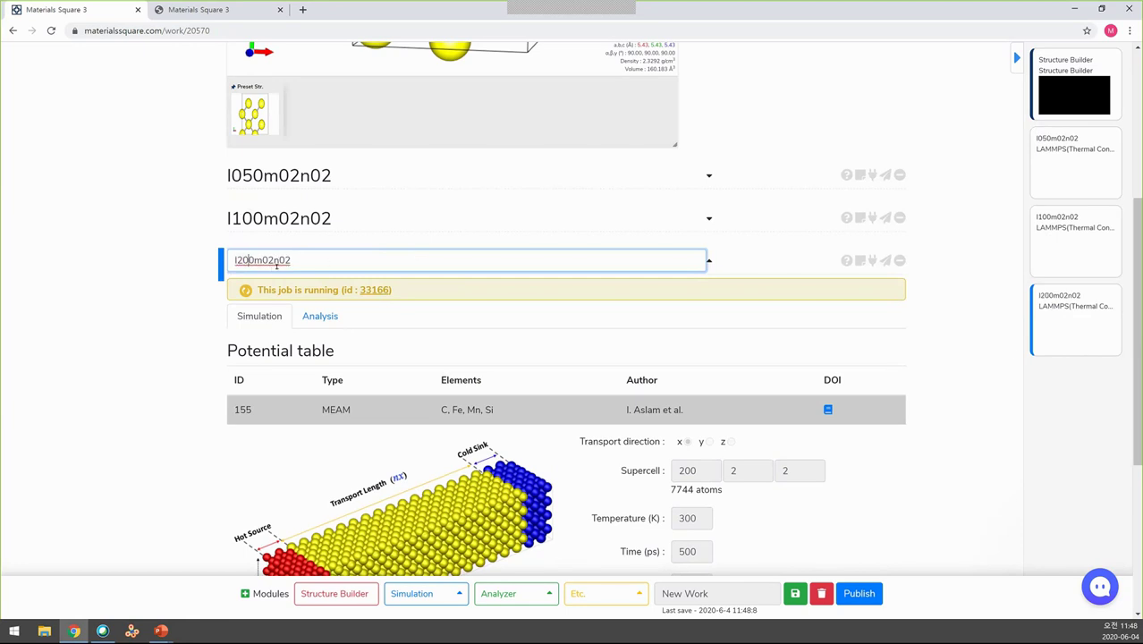
triple_click(975, 333)
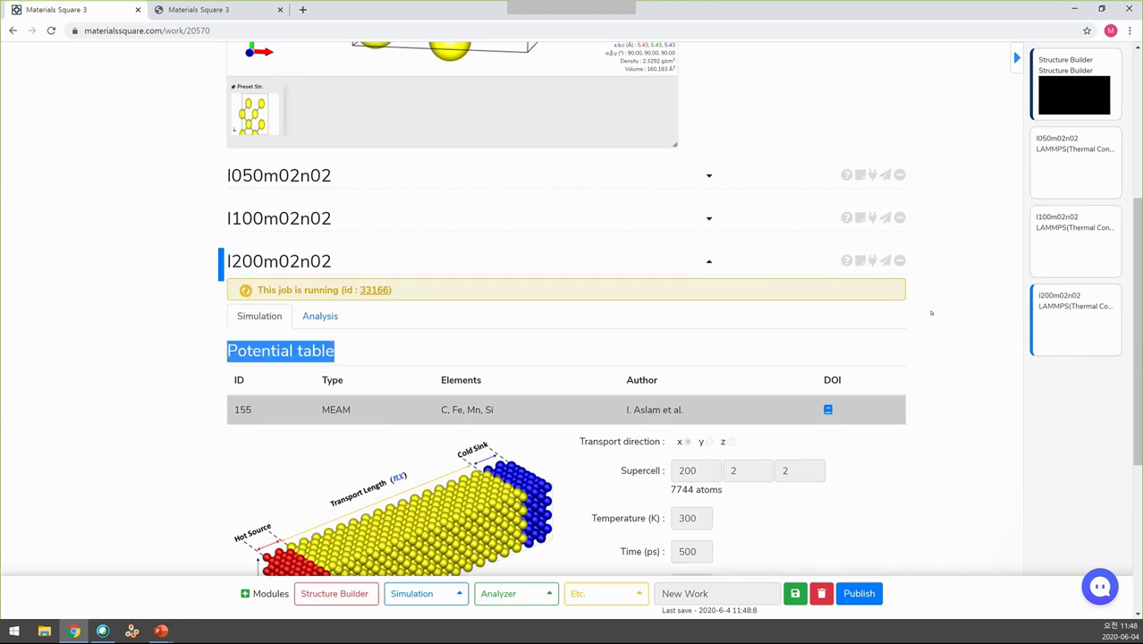
click(709, 263)
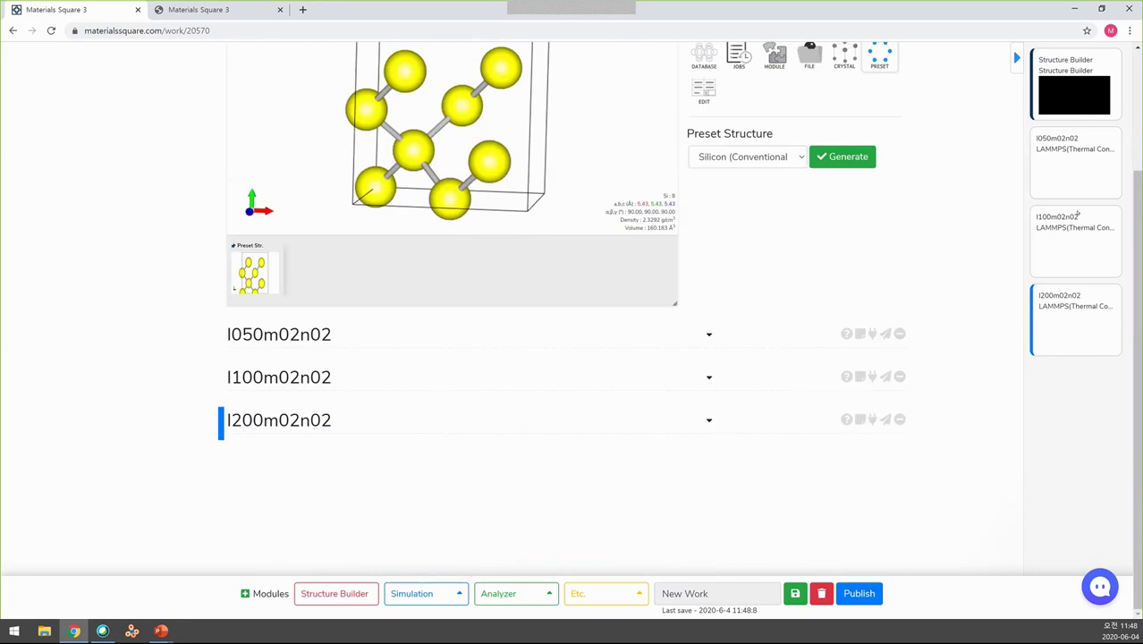
Step: Review the elapsed time, charge and status of the three submitted jobs in the running-jobs list, then close it
scroll(1066, 228, up, 3)
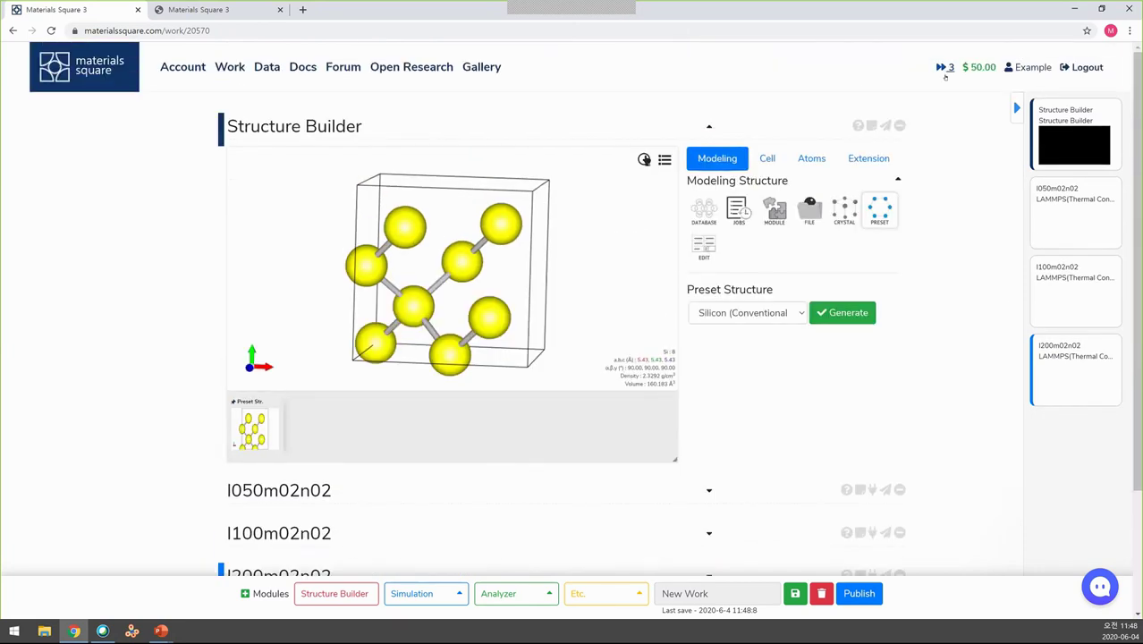
click(944, 67)
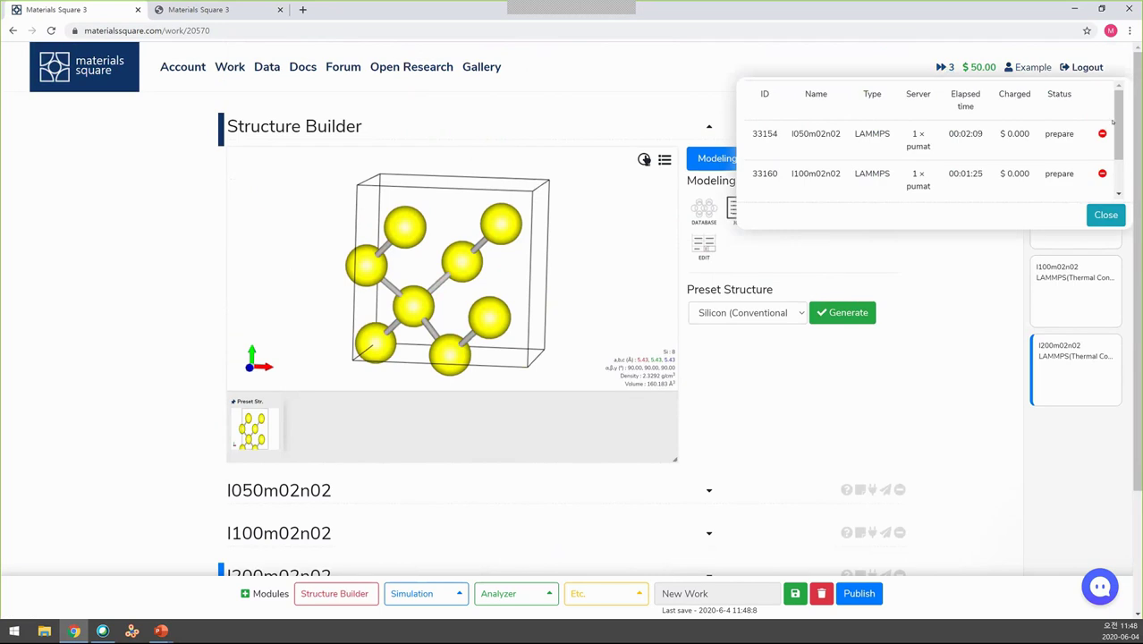
drag(1118, 126, 1118, 129)
scroll(1119, 152, down, 1)
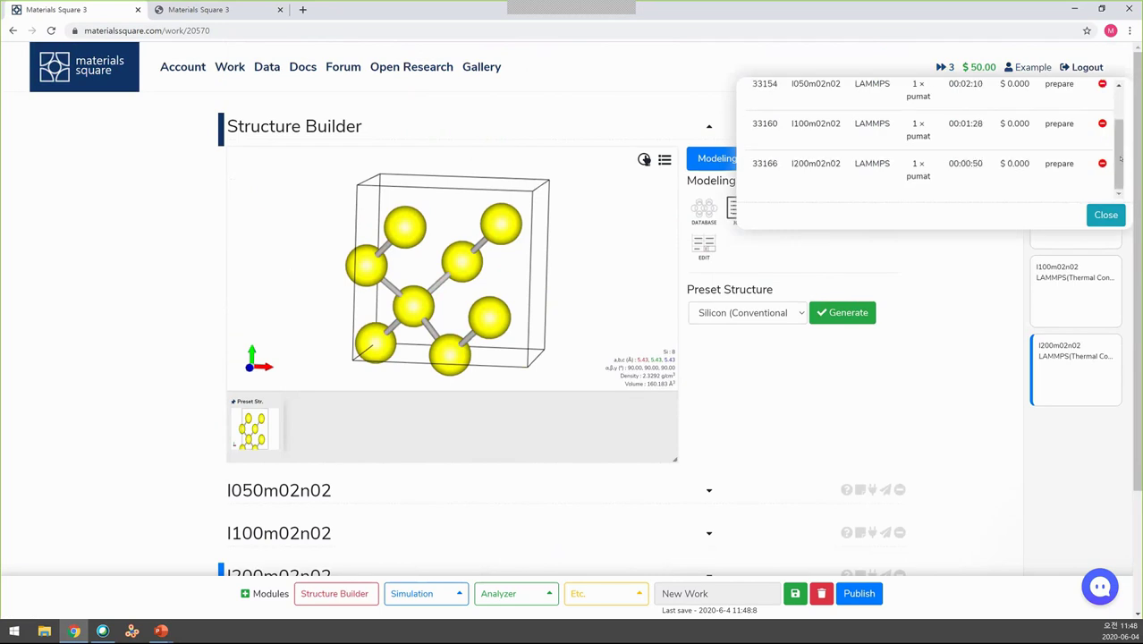
scroll(1118, 152, up, 1)
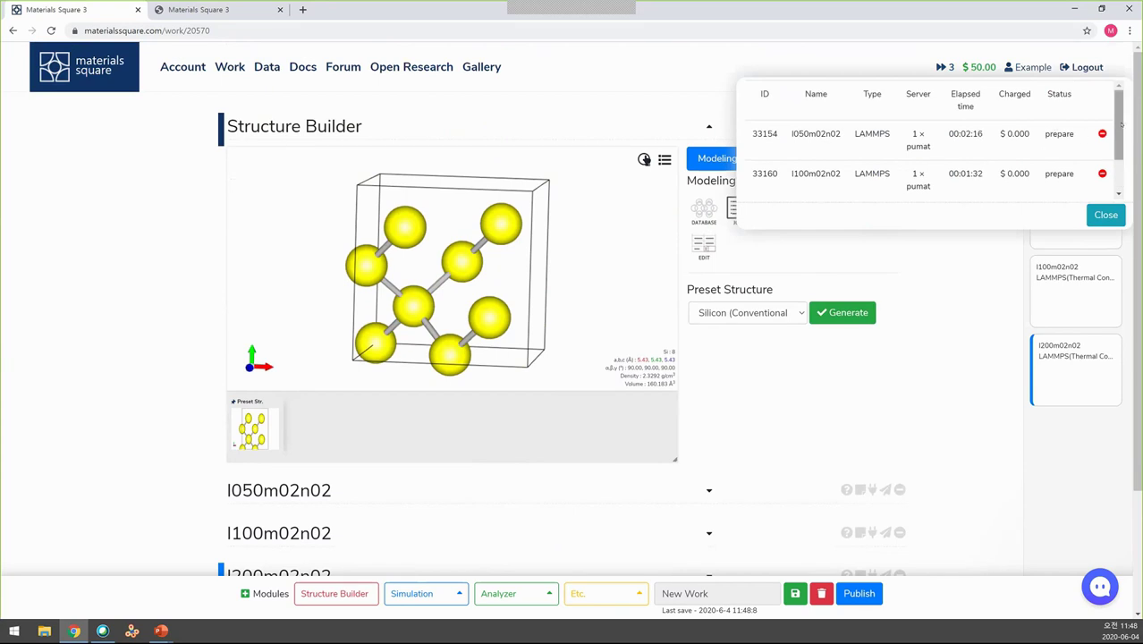
scroll(1117, 152, down, 1)
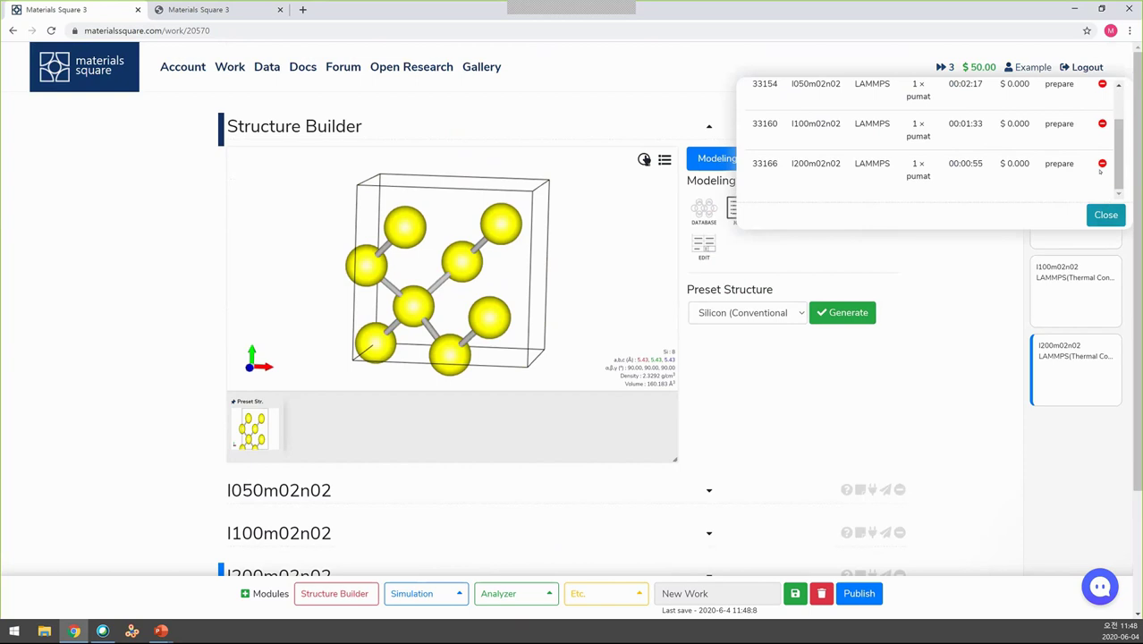
scroll(1064, 103, up, 1)
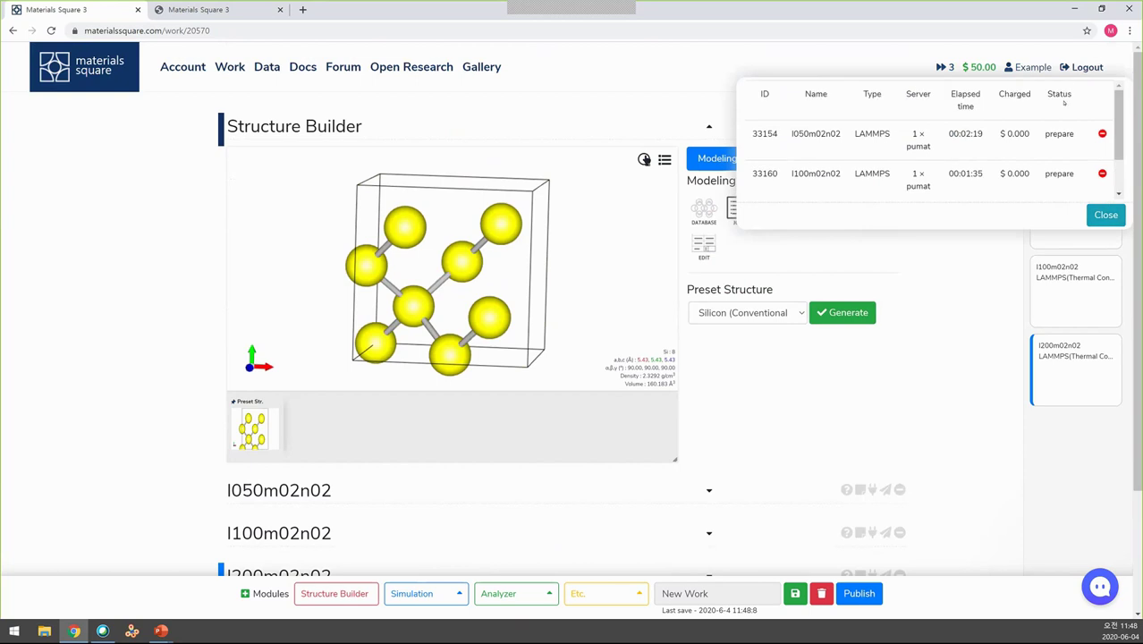
click(1105, 215)
Step: Expand the l200m02n02 module and examine its job status message
scroll(815, 363, down, 2)
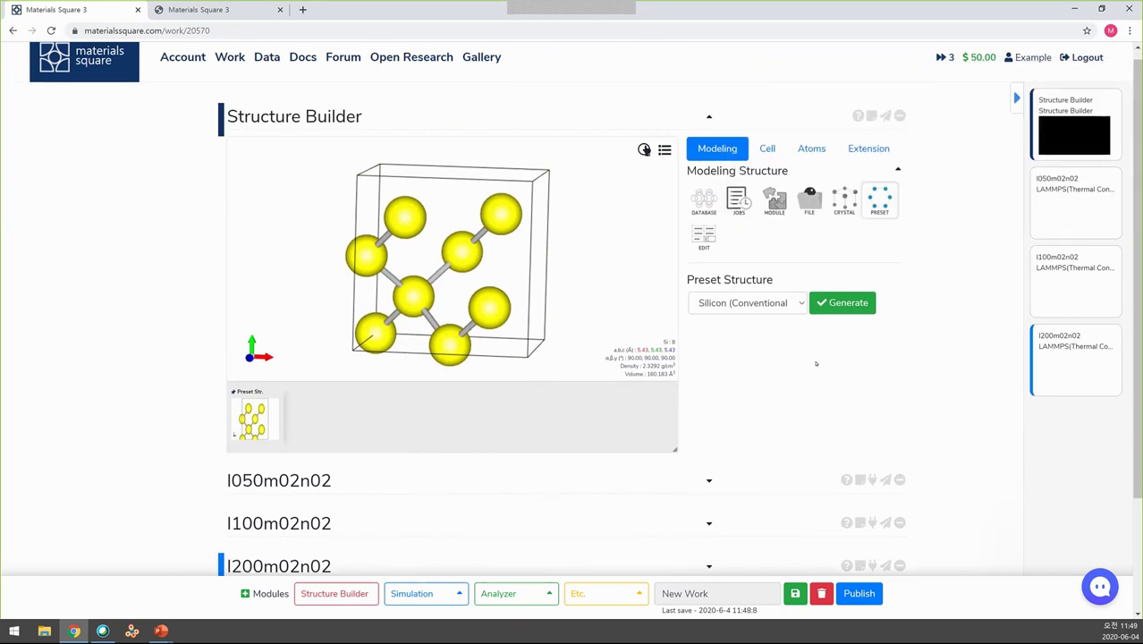
click(707, 458)
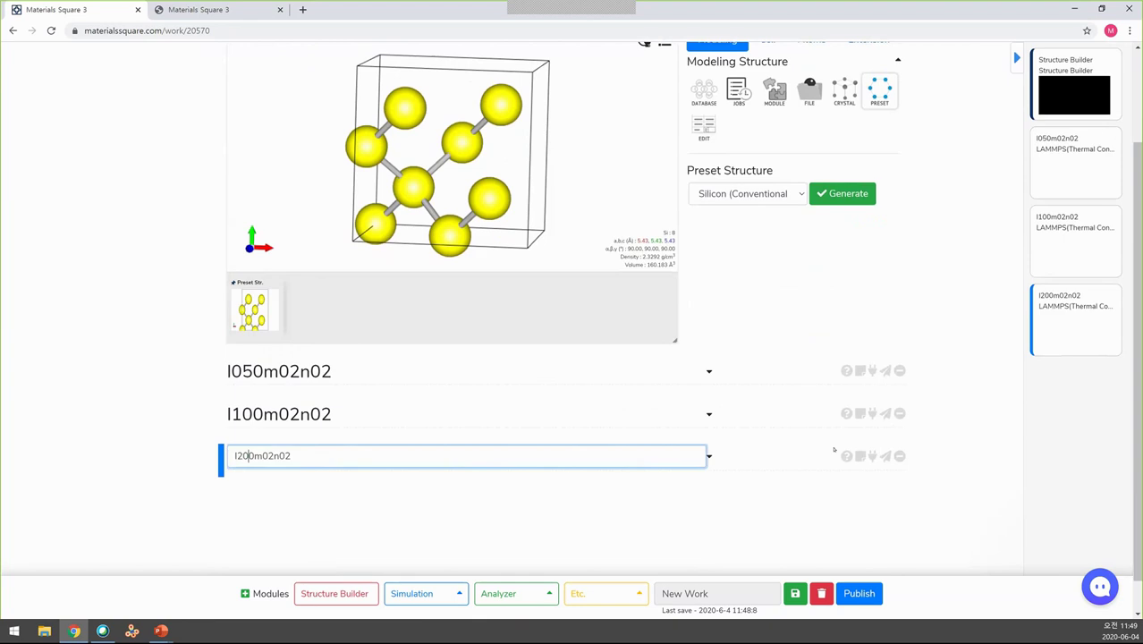
click(709, 457)
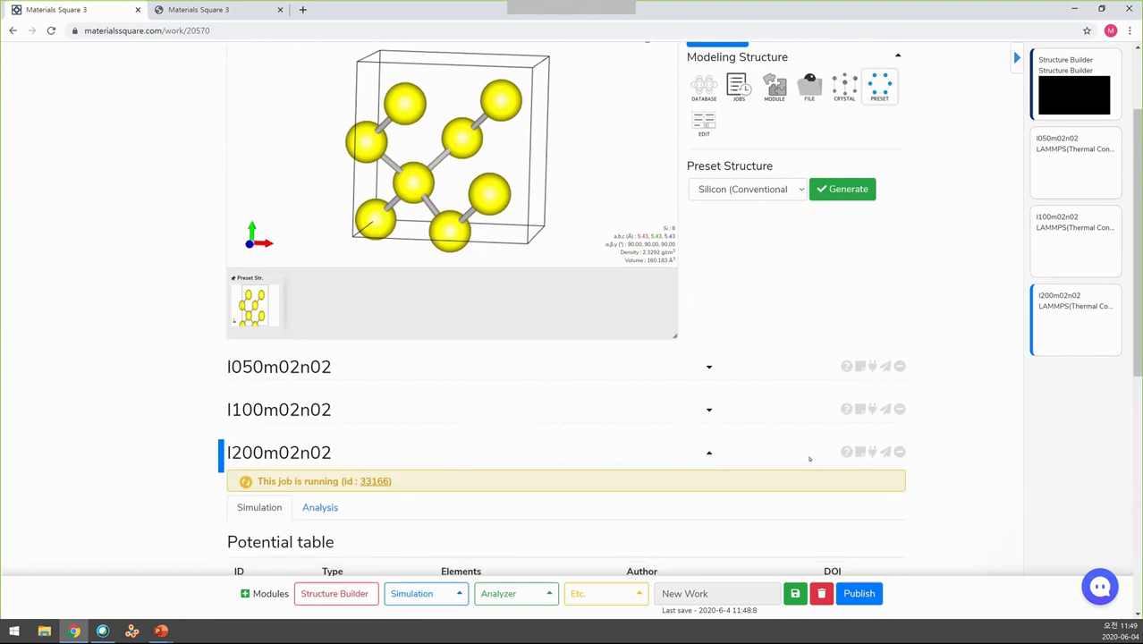
scroll(810, 458, down, 4)
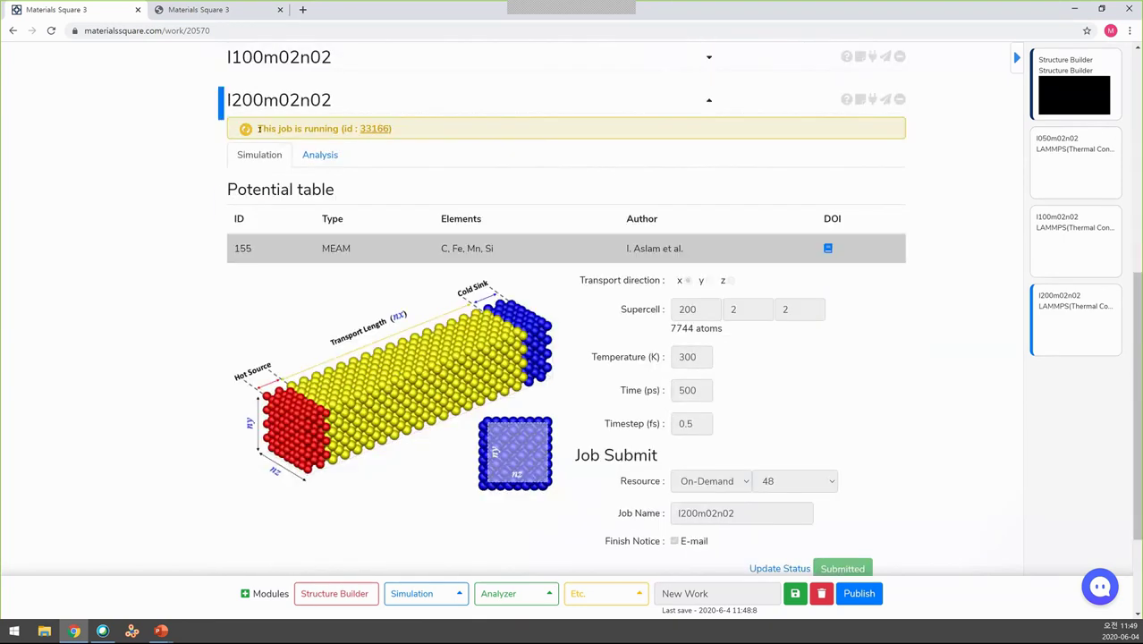
drag(258, 129, 394, 131)
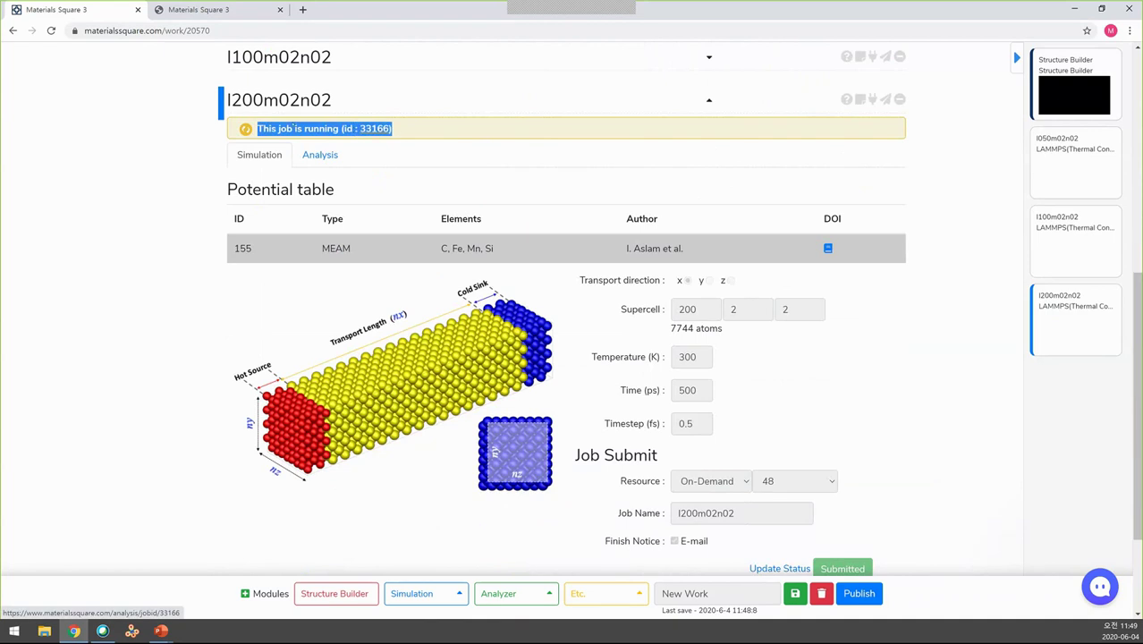
click(292, 125)
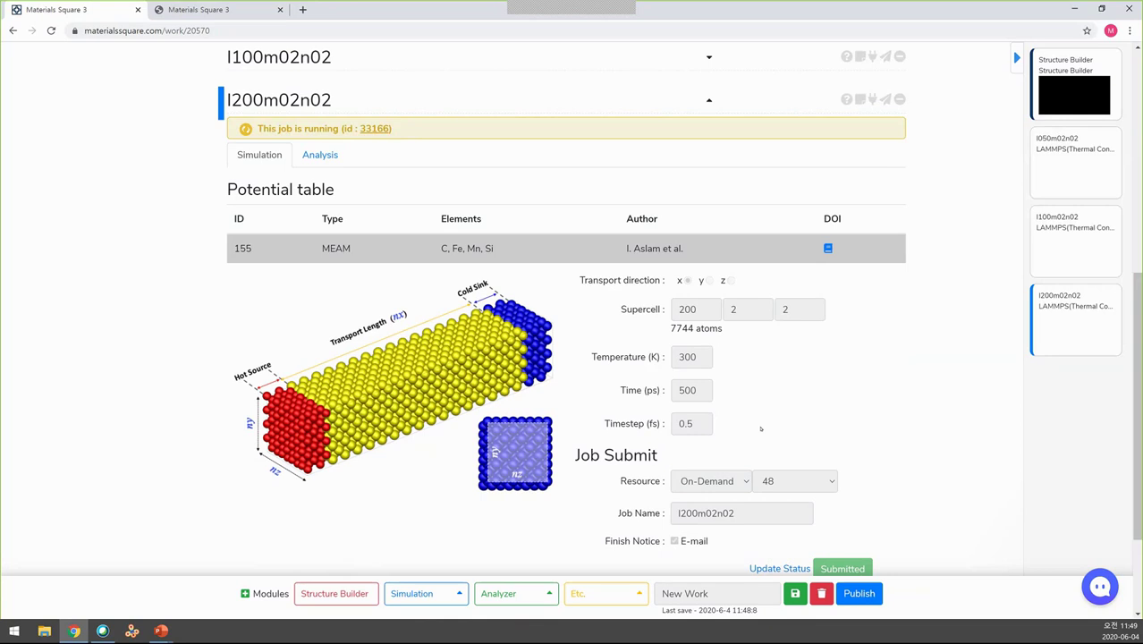
Step: Update the status of the l200m02n02 job and check its status message again
scroll(761, 429, down, 1)
click(779, 509)
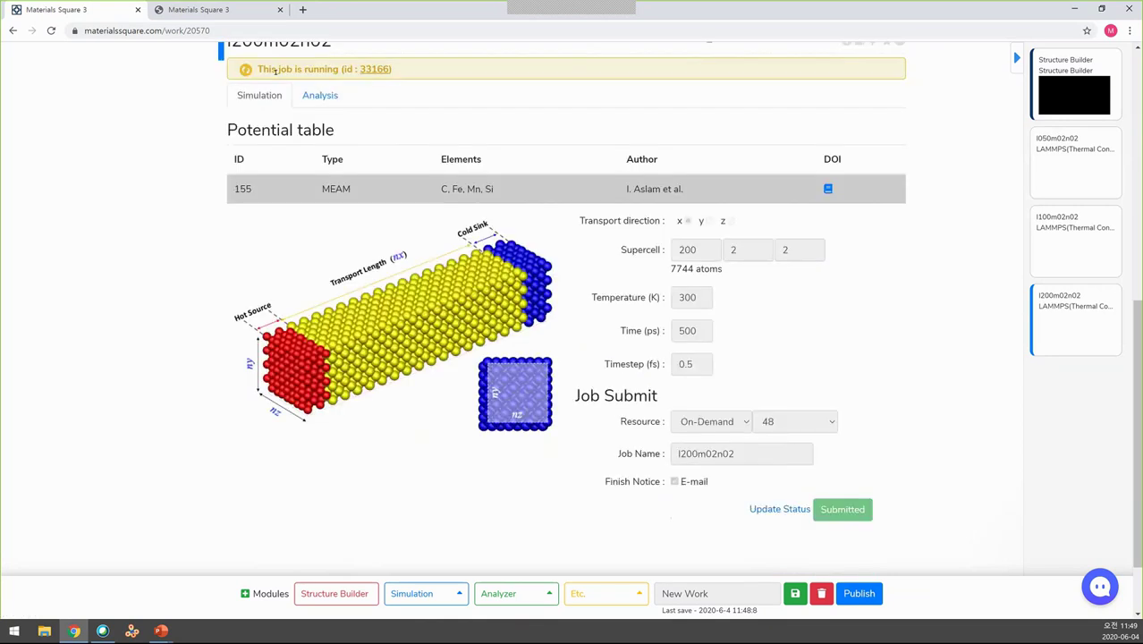
drag(256, 70, 778, 77)
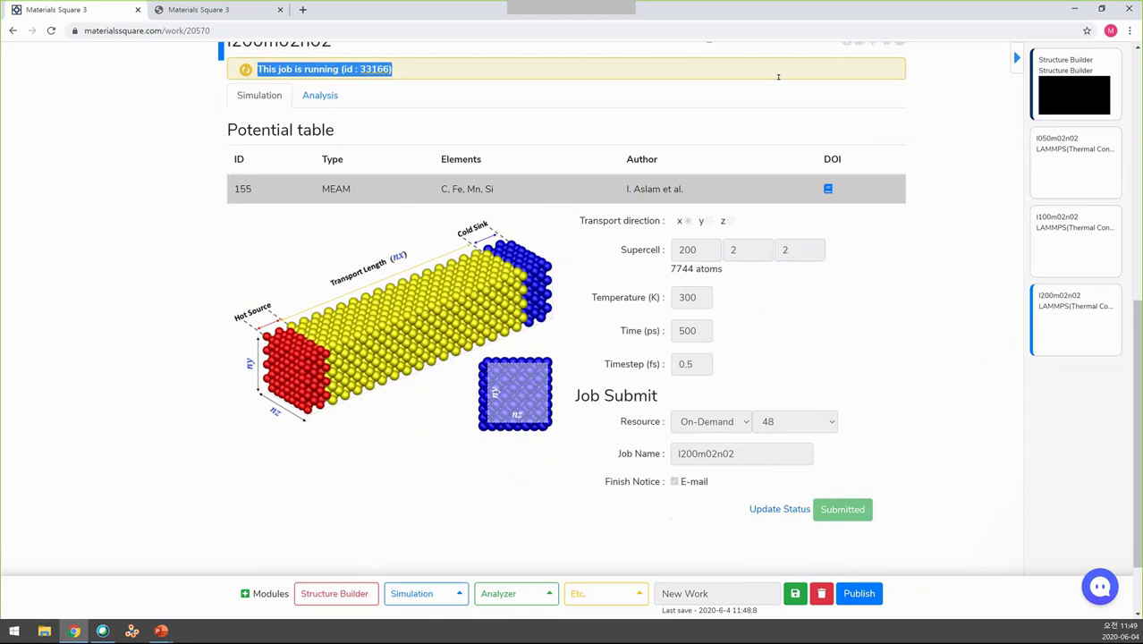
click(934, 302)
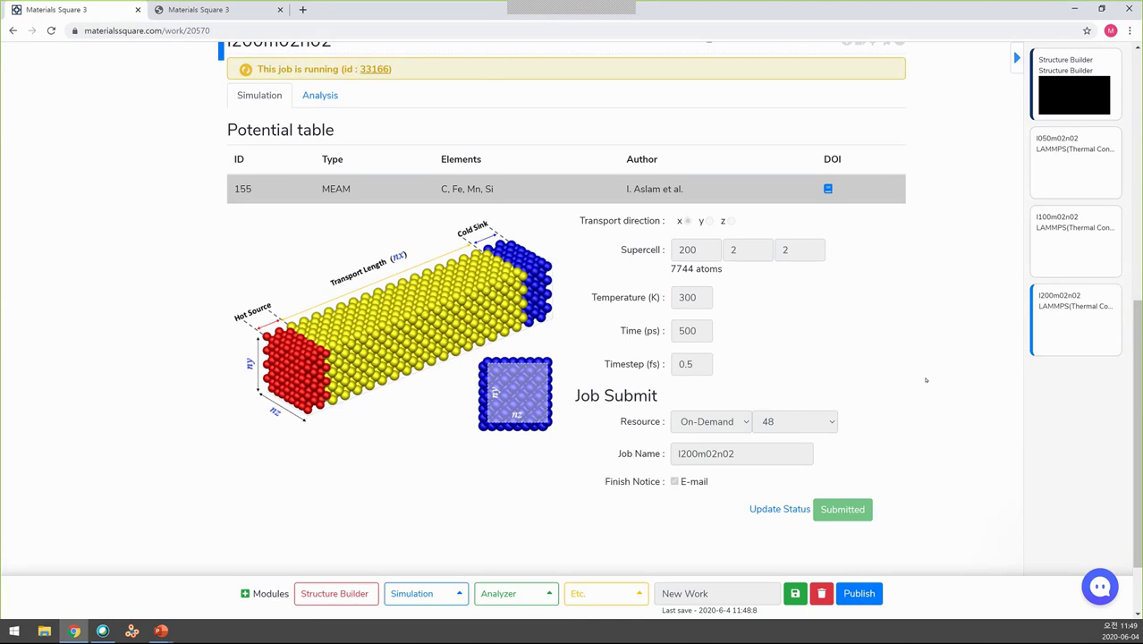
click(790, 507)
scroll(885, 459, up, 1)
scroll(885, 459, up, 2)
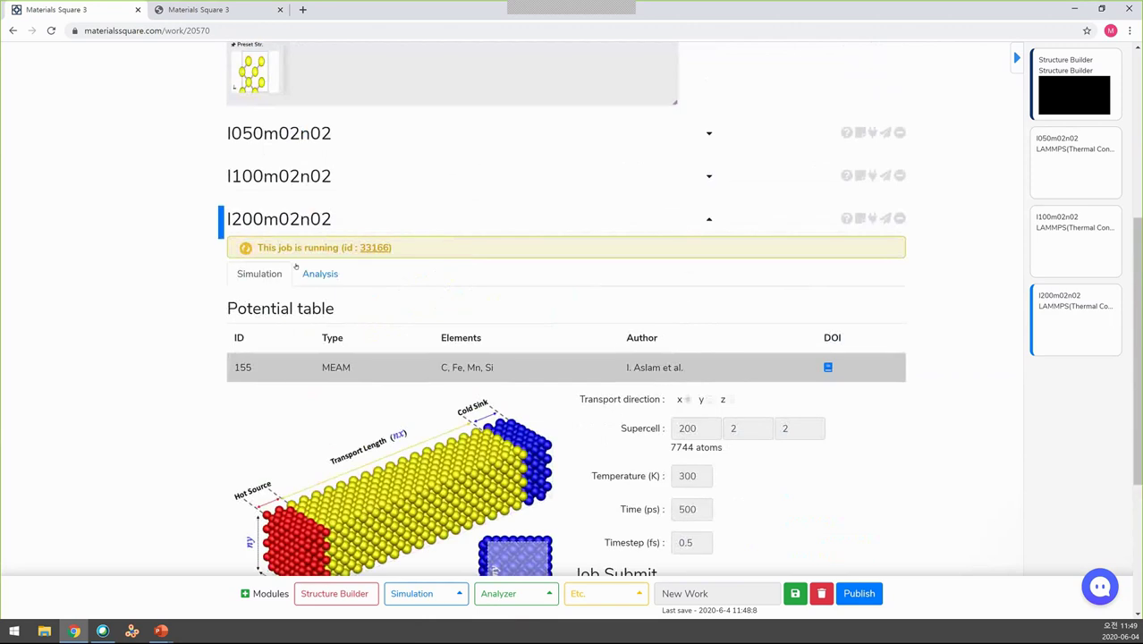
drag(258, 247, 392, 248)
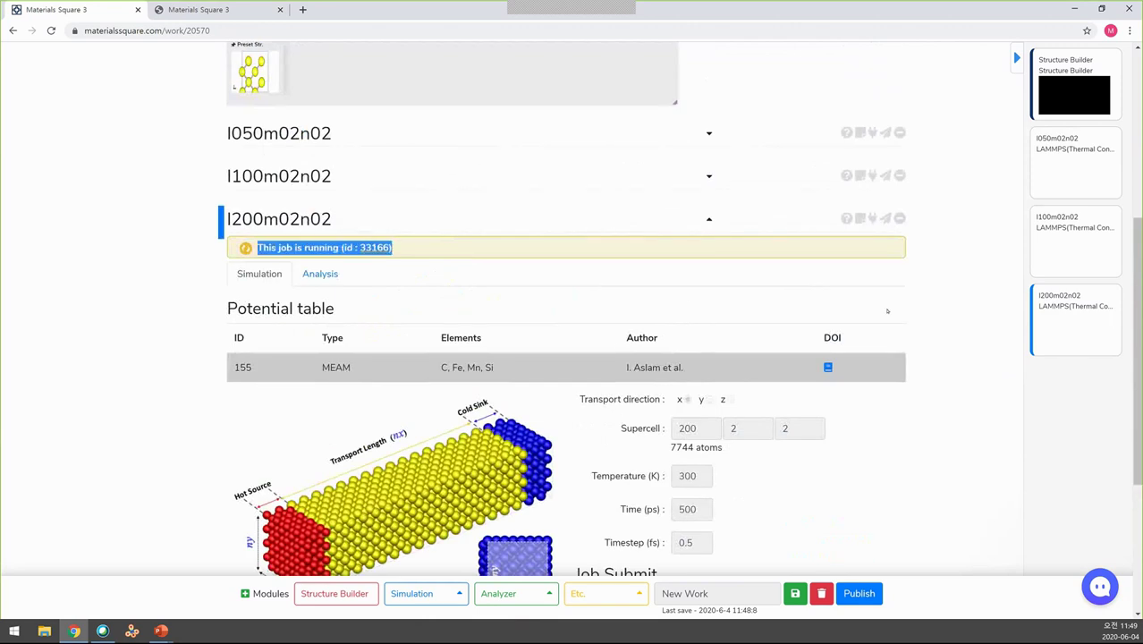
click(964, 336)
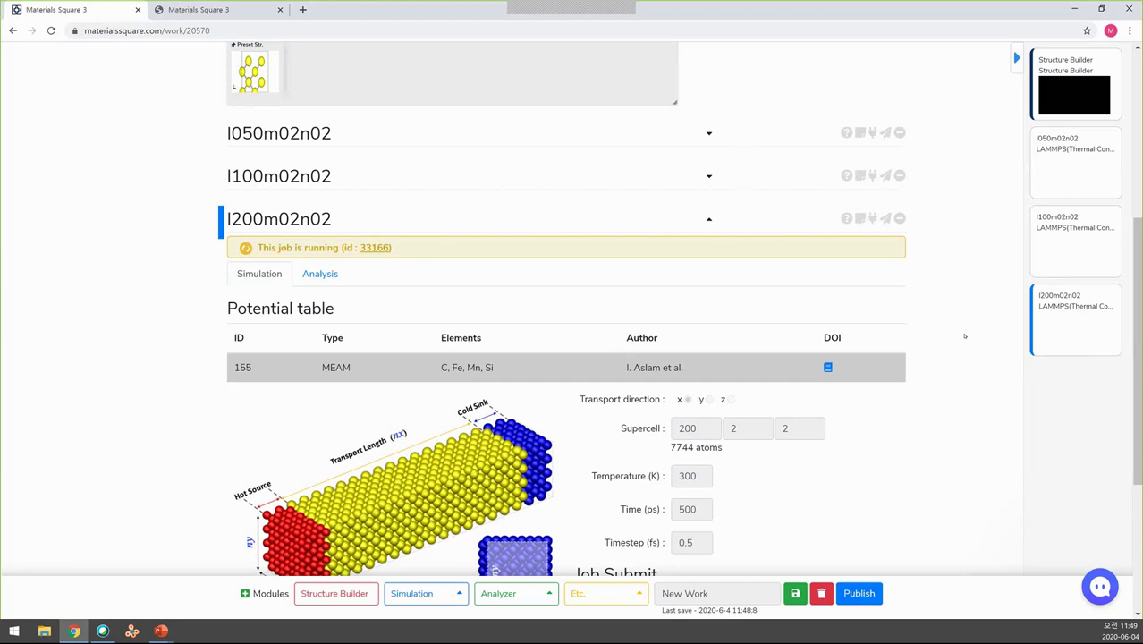
scroll(963, 336, up, 5)
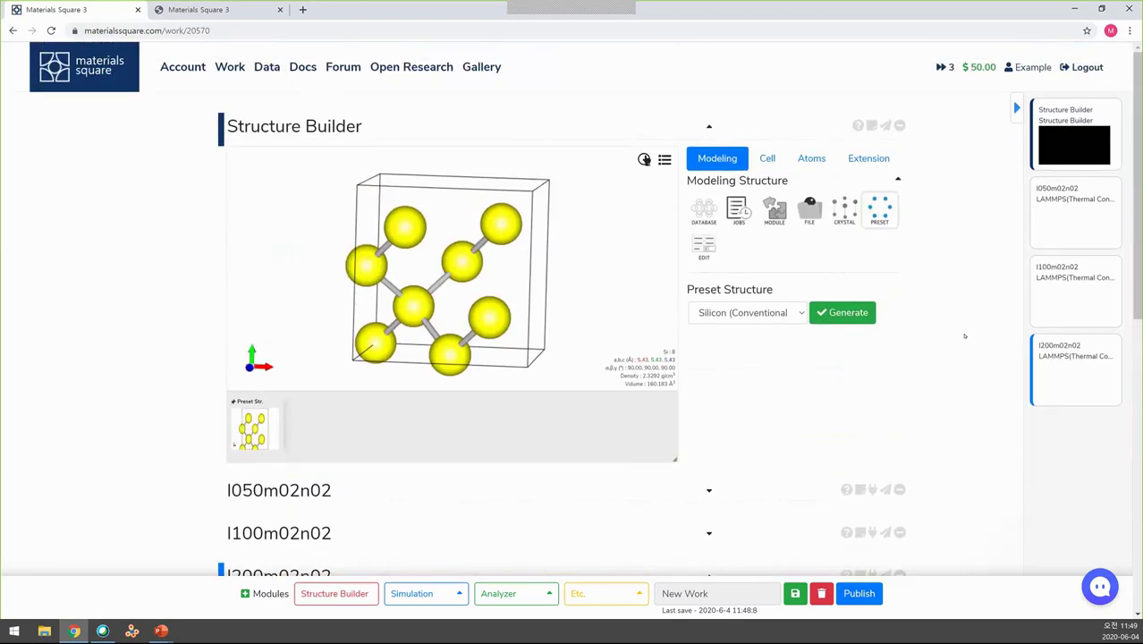
scroll(963, 335, down, 7)
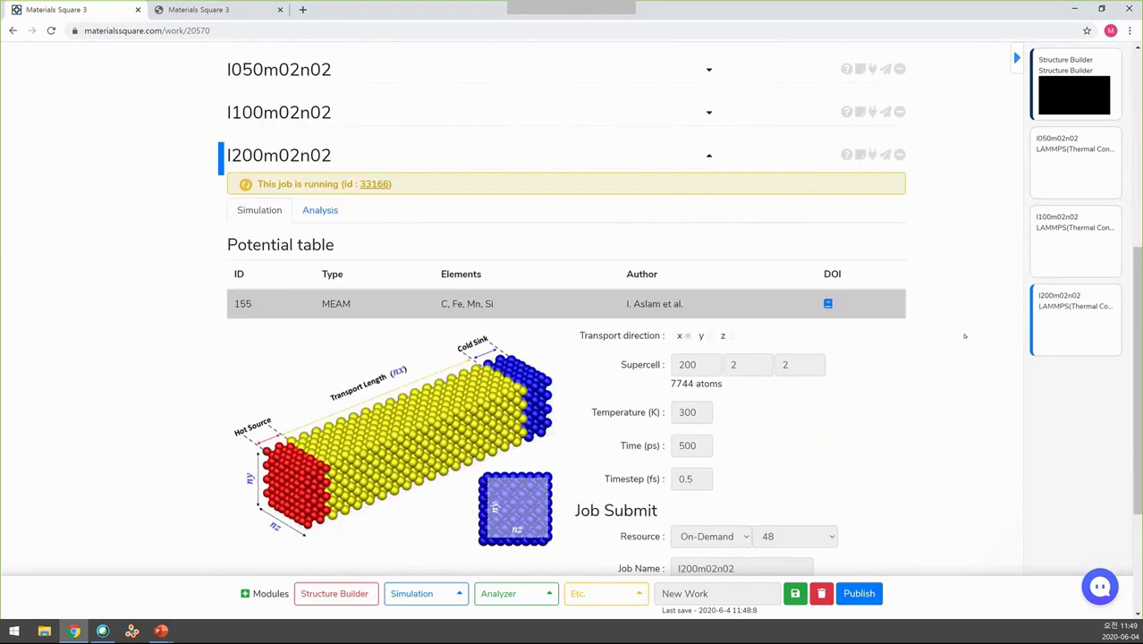
click(1074, 9)
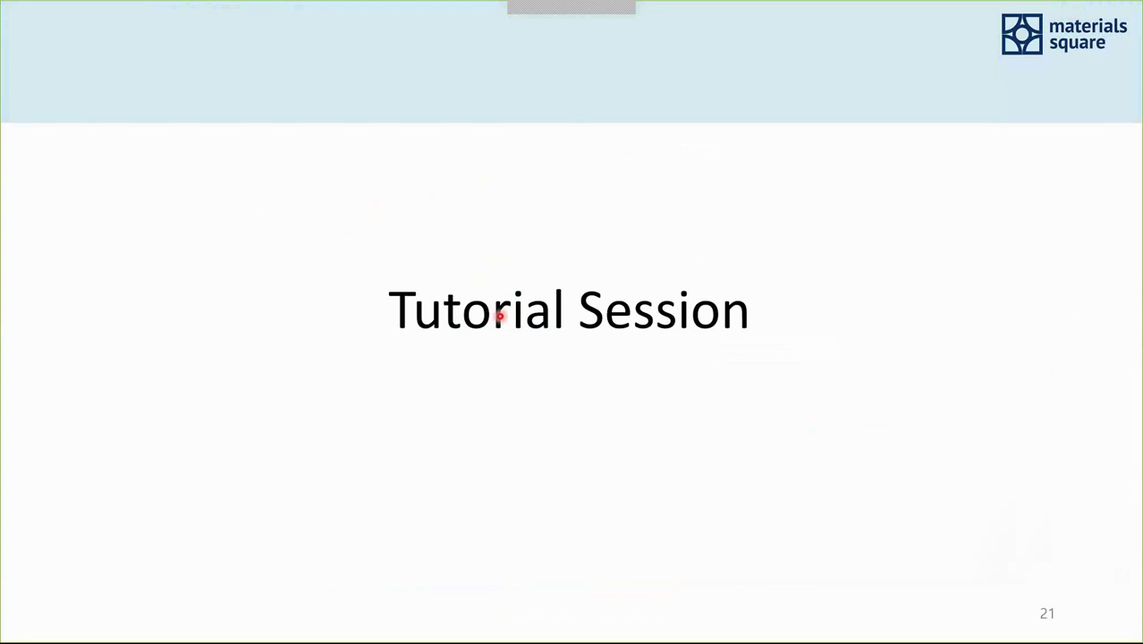
key(Right)
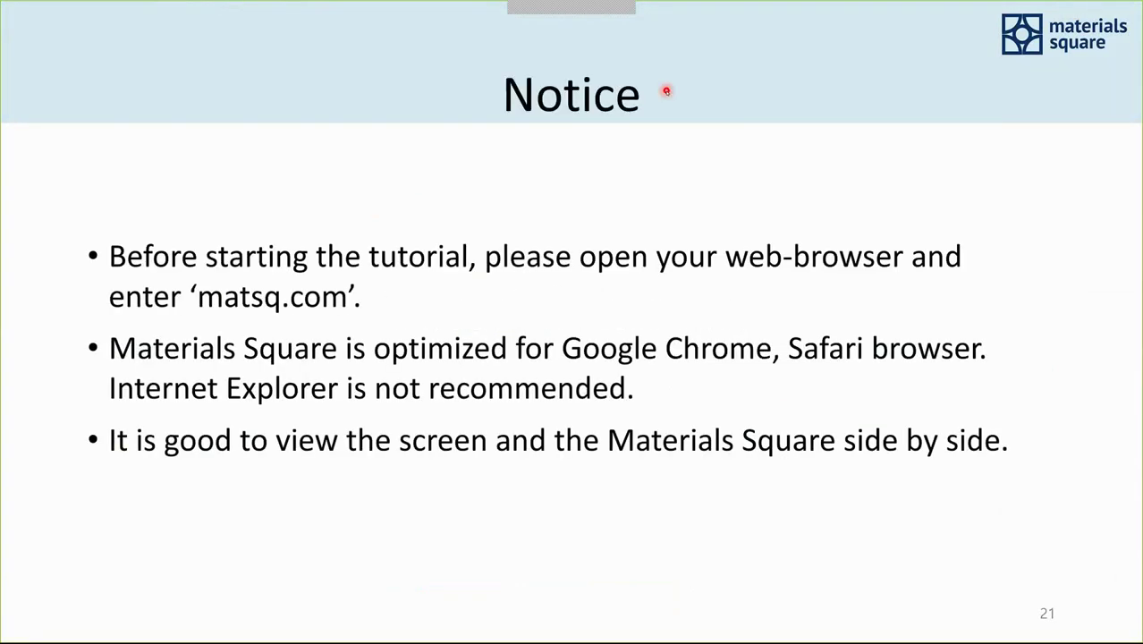
key(ctrl+l)
key(Right)
key(Right)
key(Left)
key(ctrl+l)
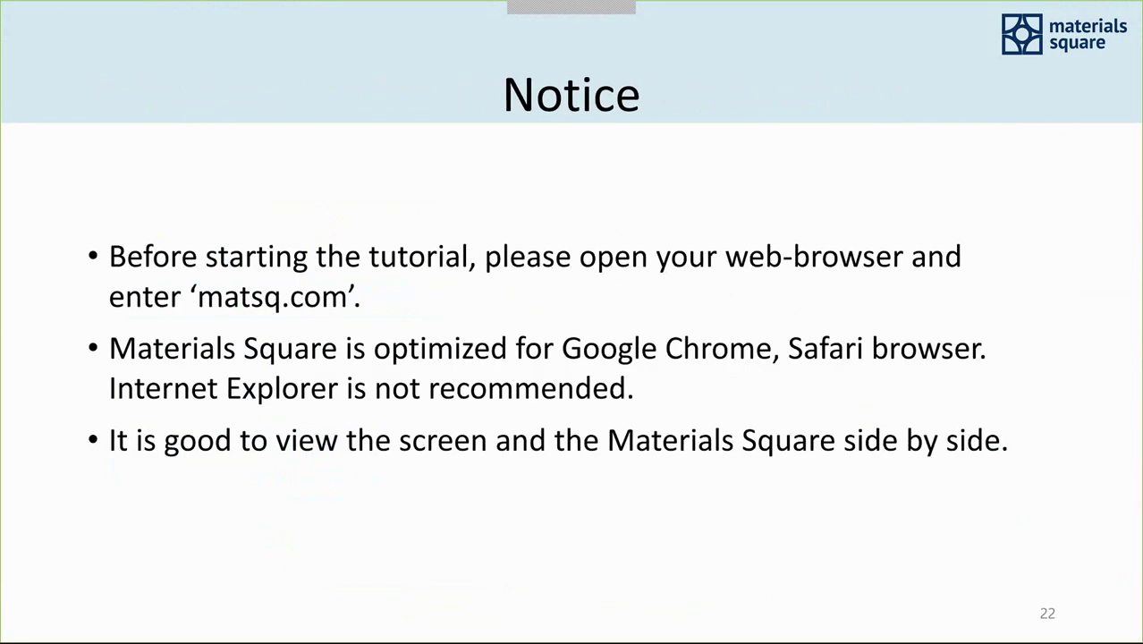
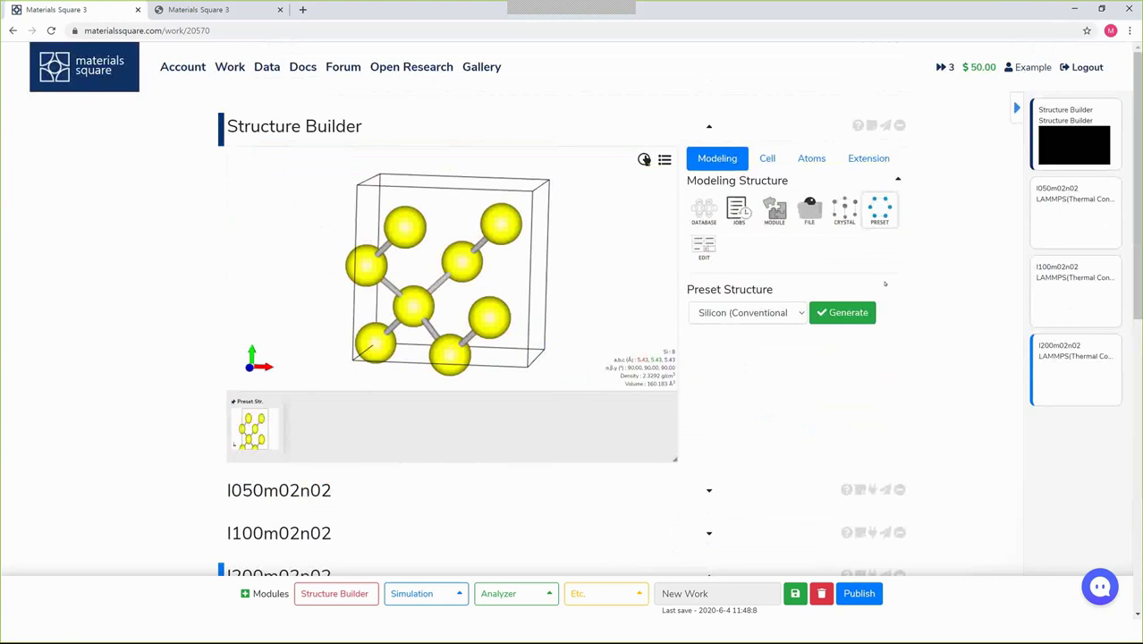
Step: Check the elapsed time and status of the running jobs again, then hide the jobs list
click(940, 67)
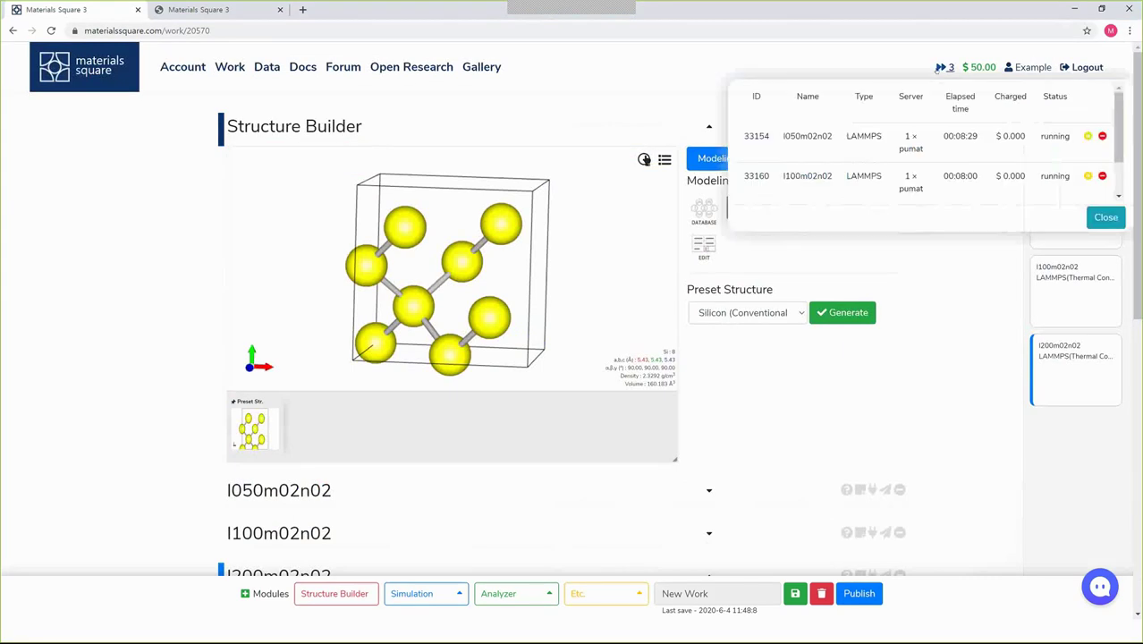
click(939, 68)
Step: Expand the l050m02n02 module and update the status of its job
scroll(780, 319, down, 2)
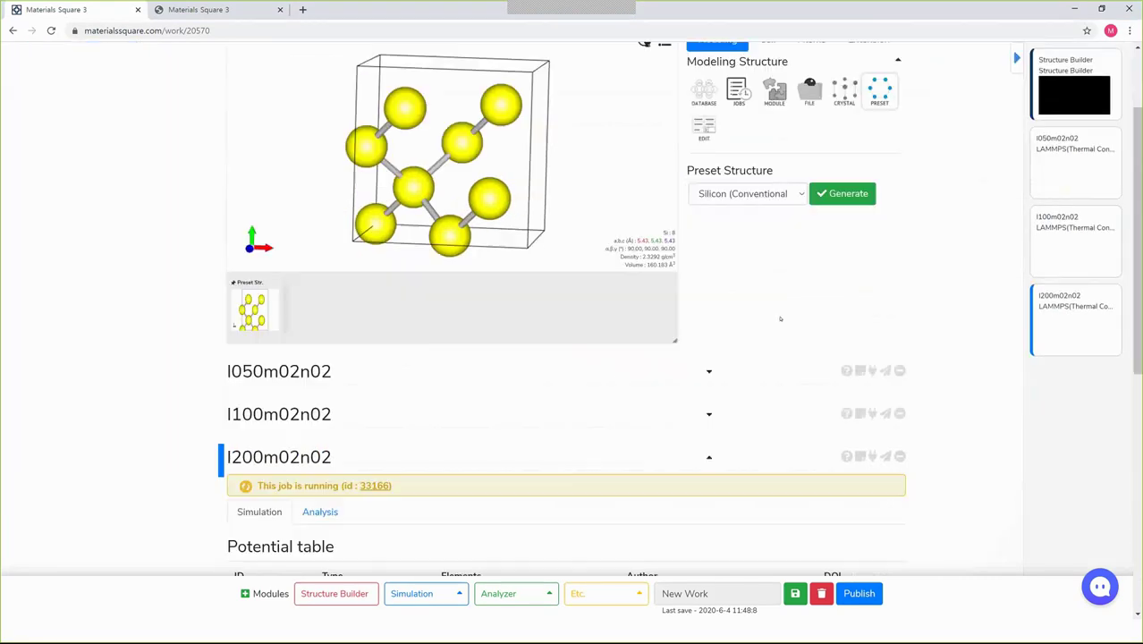
click(708, 370)
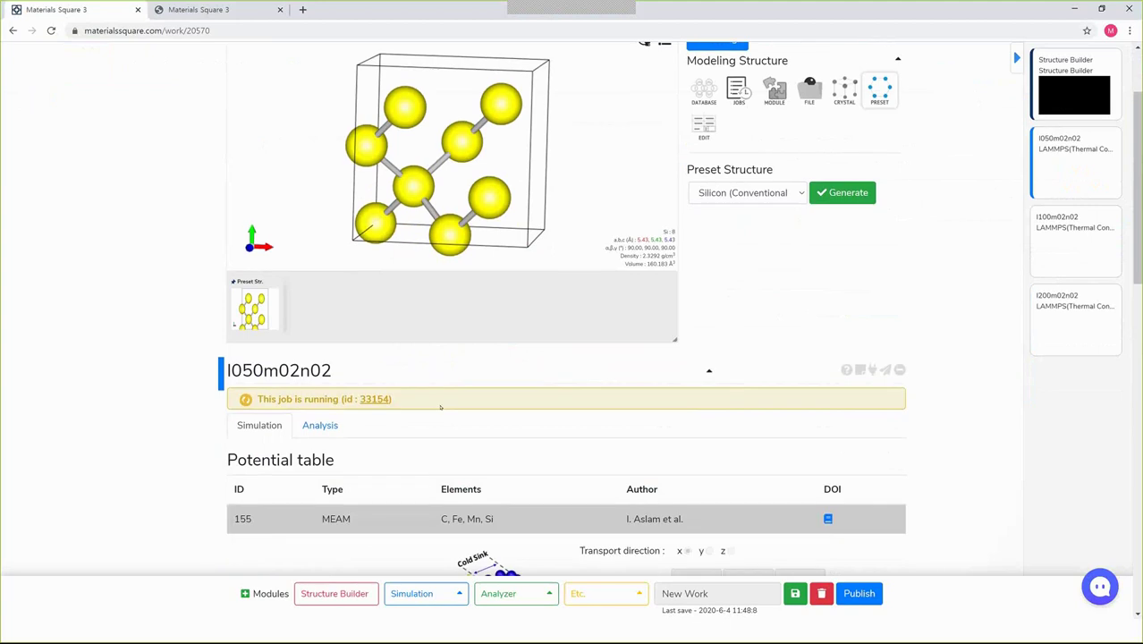
scroll(440, 407, down, 5)
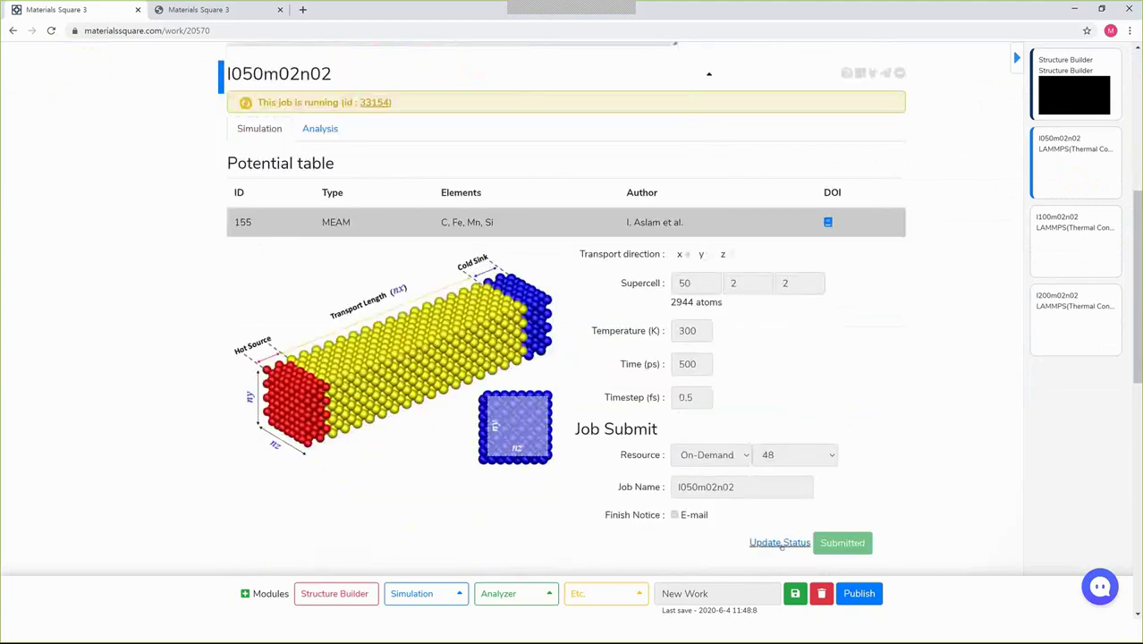
click(780, 543)
Step: Open the l050m02n02 job's data page in a separate tab and display the job's files
middle_click(376, 102)
key(ctrl+Tab)
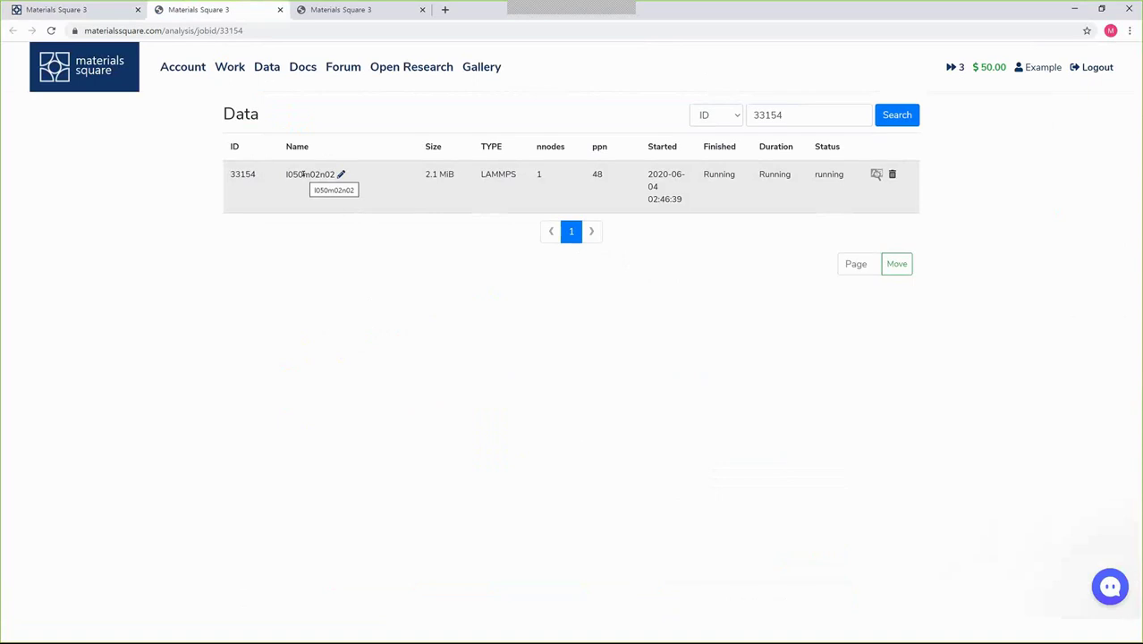
click(283, 191)
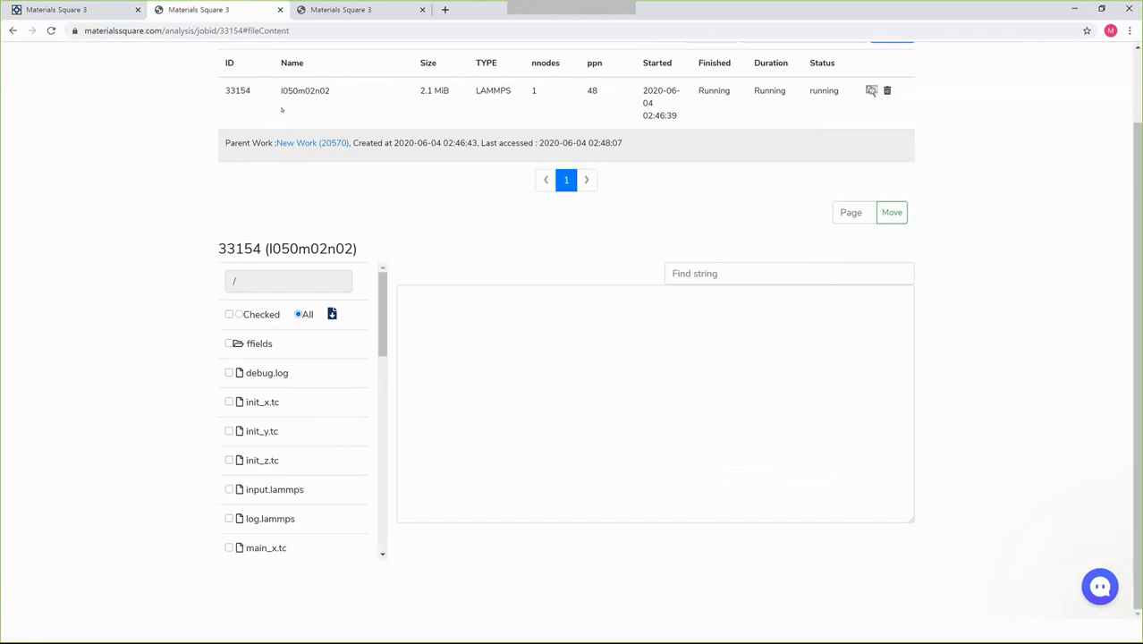
click(84, 10)
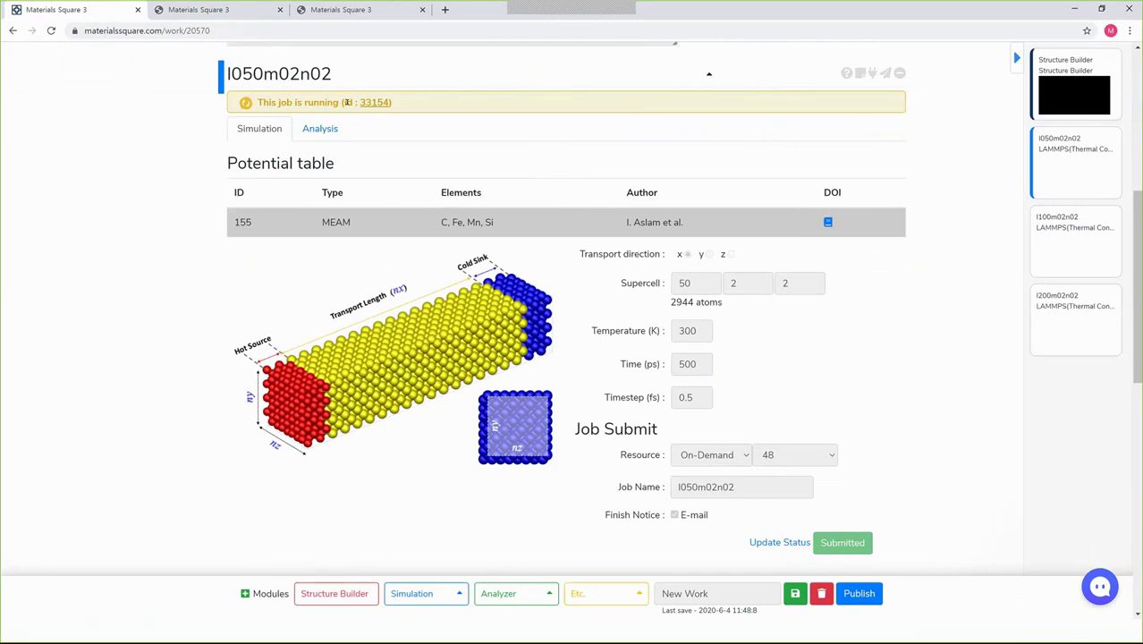
key(ctrl+Tab)
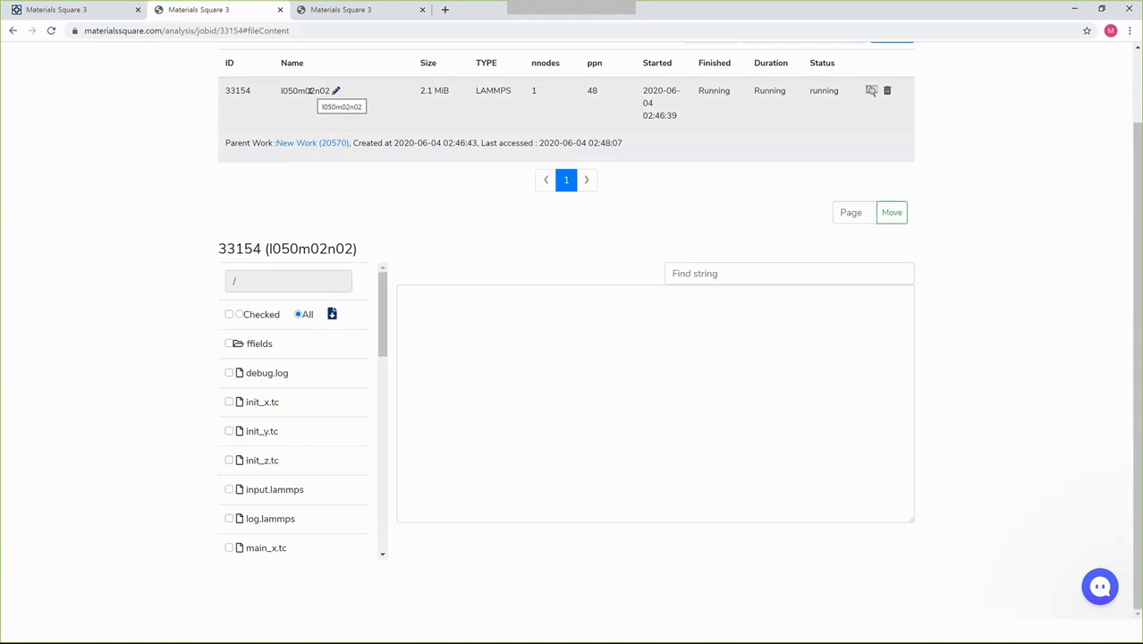
Step: Examine the l050m02n02 job's output files, including the log, .tc and .xyz files, then close the data page
scroll(311, 92, up, 1)
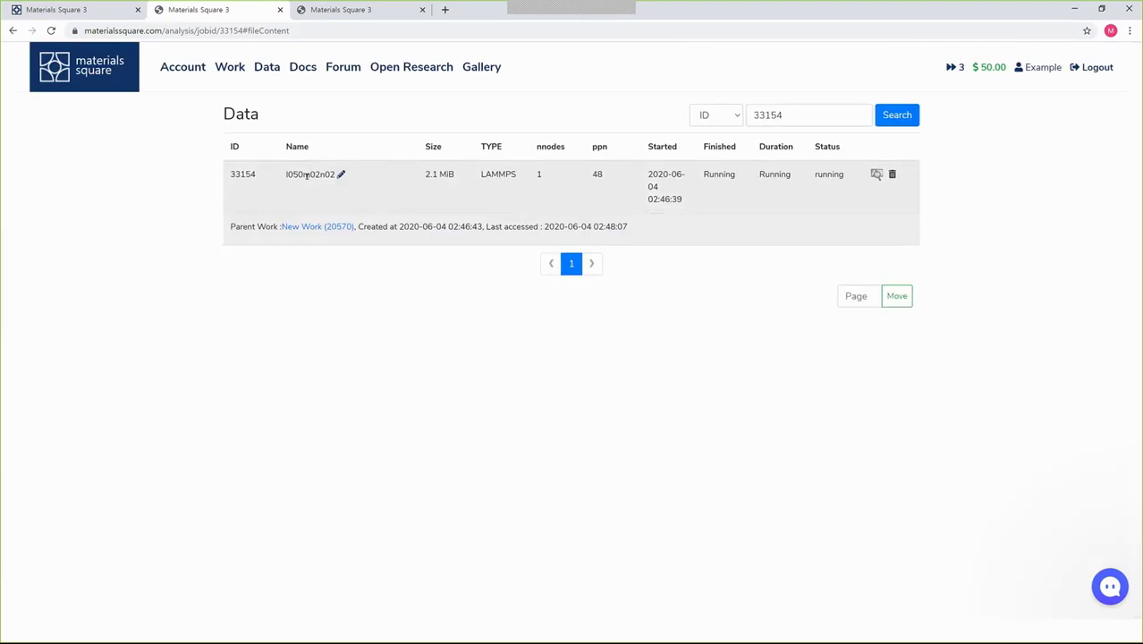
scroll(307, 179, down, 1)
scroll(331, 290, down, 1)
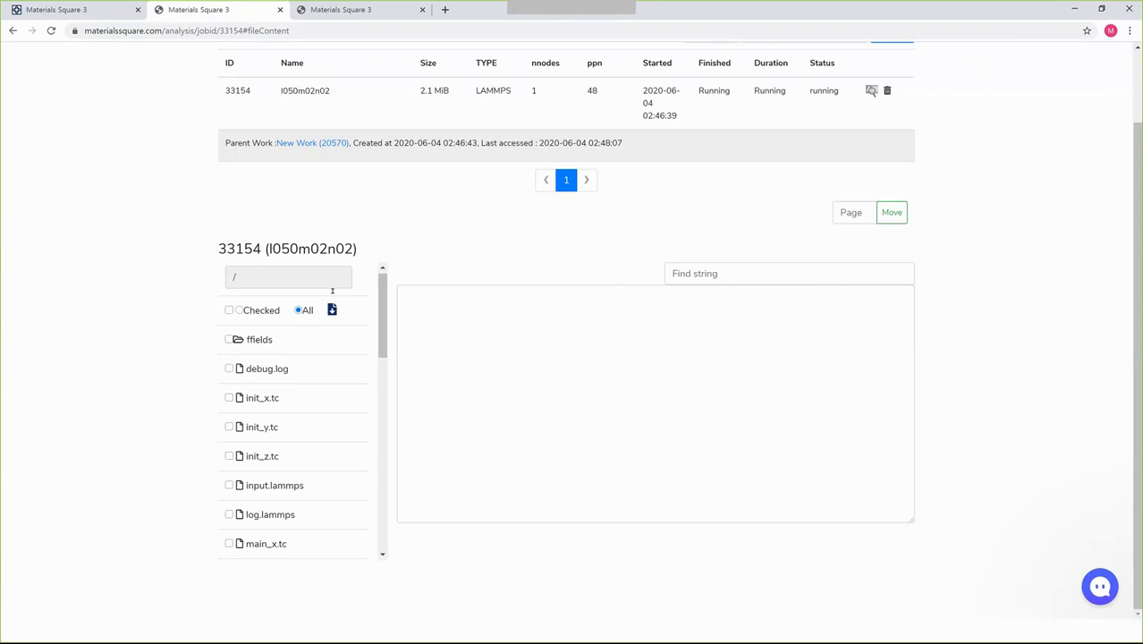
scroll(292, 311, down, 1)
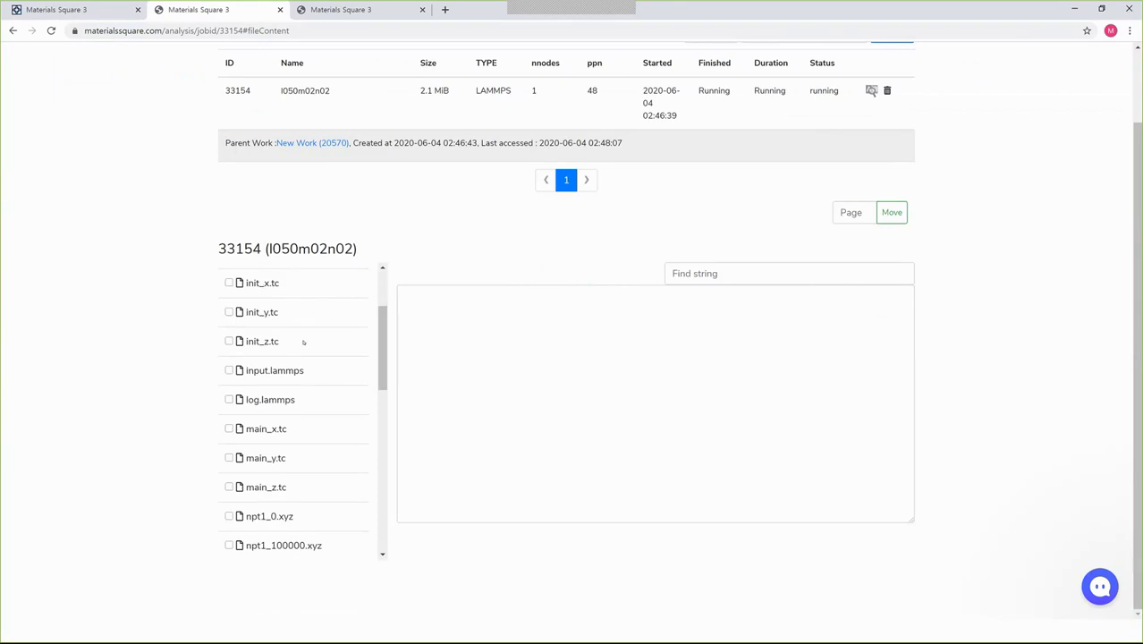
scroll(295, 402, down, 1)
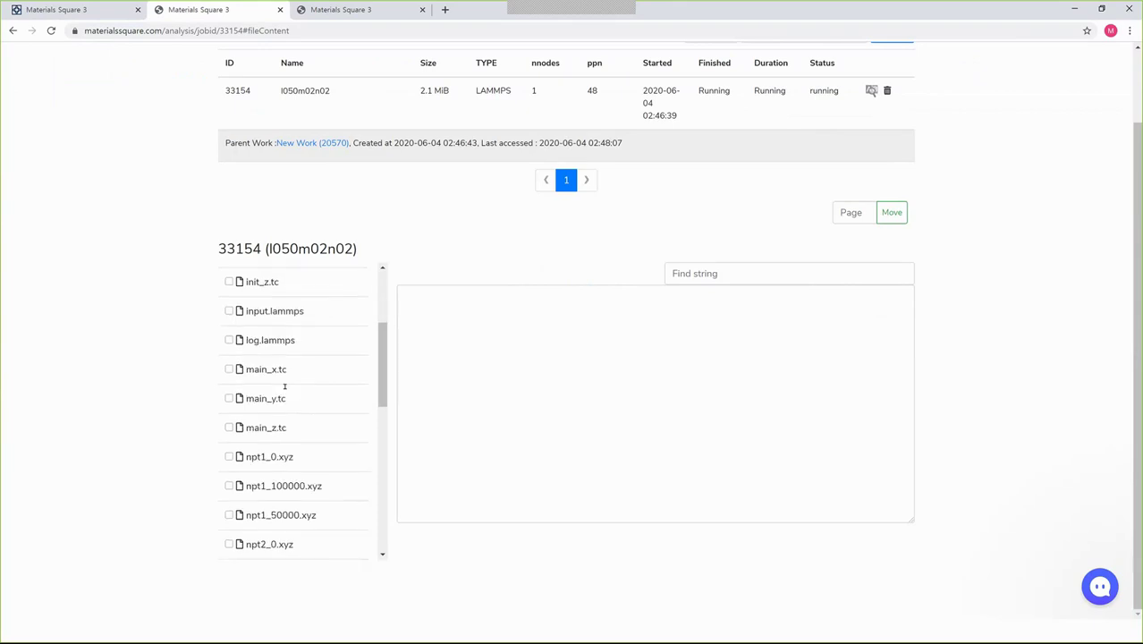
scroll(276, 293, down, 3)
scroll(295, 371, down, 1)
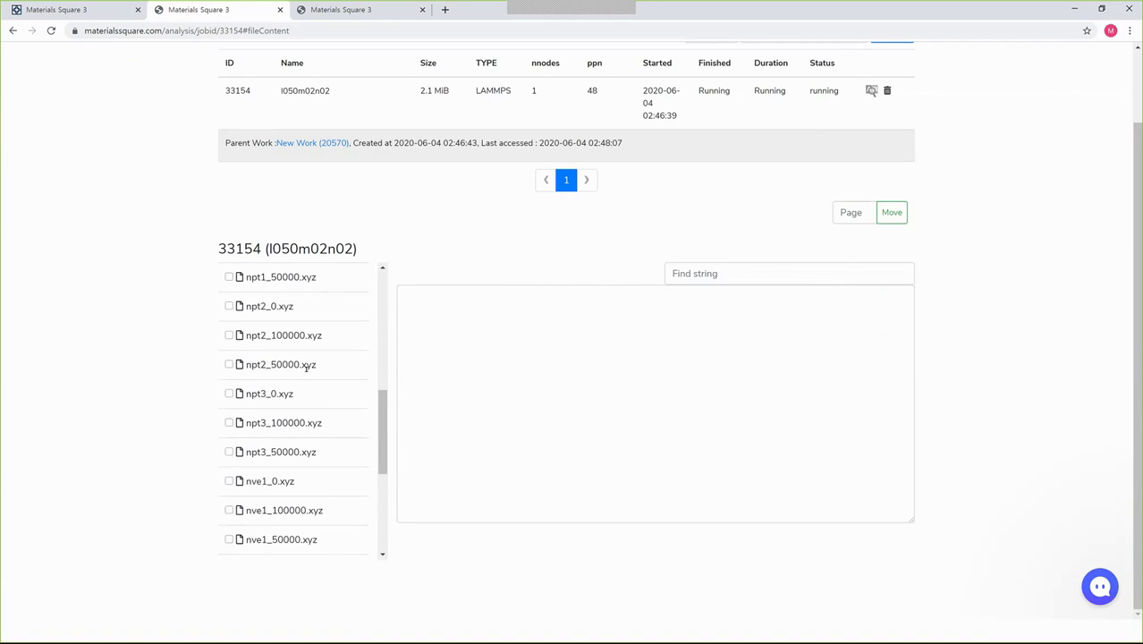
scroll(268, 375, down, 1)
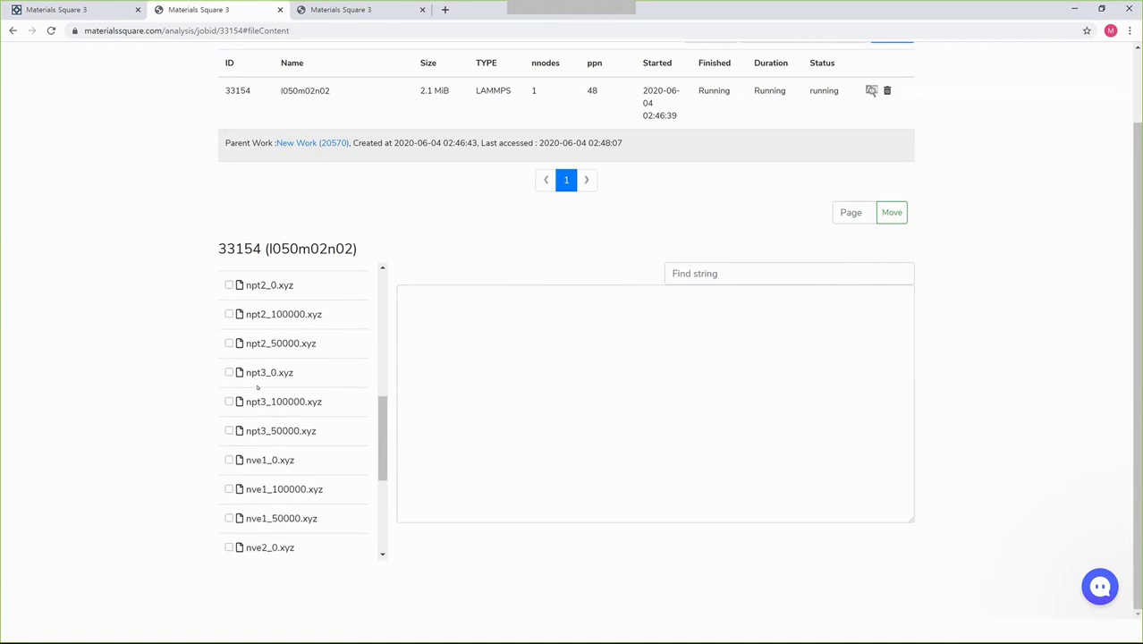
scroll(259, 389, down, 5)
scroll(284, 404, up, 4)
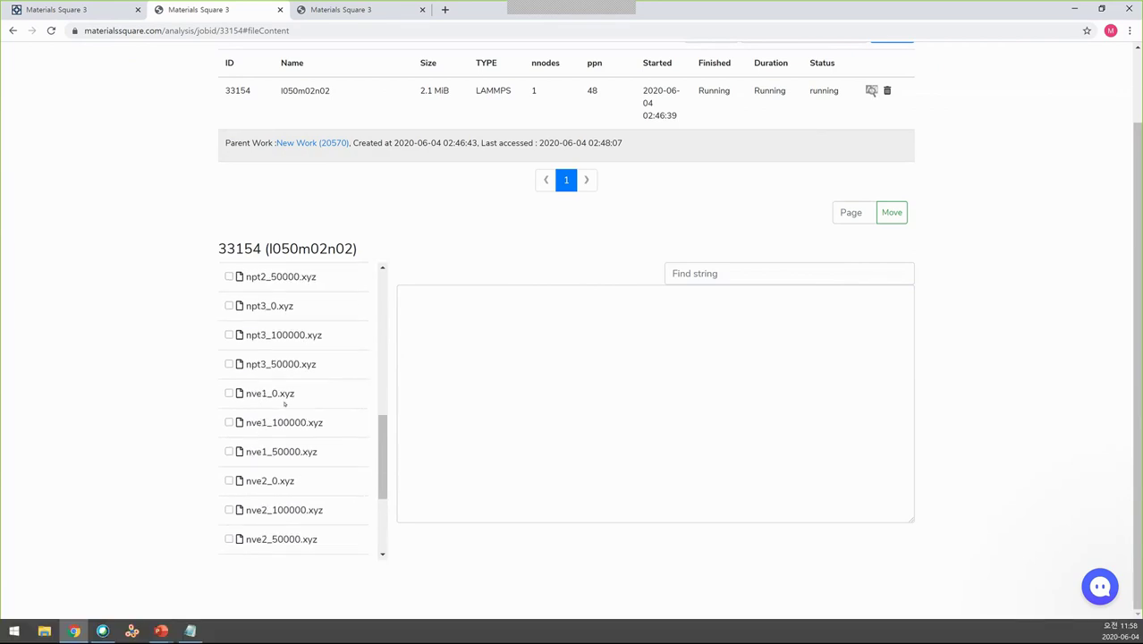
scroll(295, 403, up, 8)
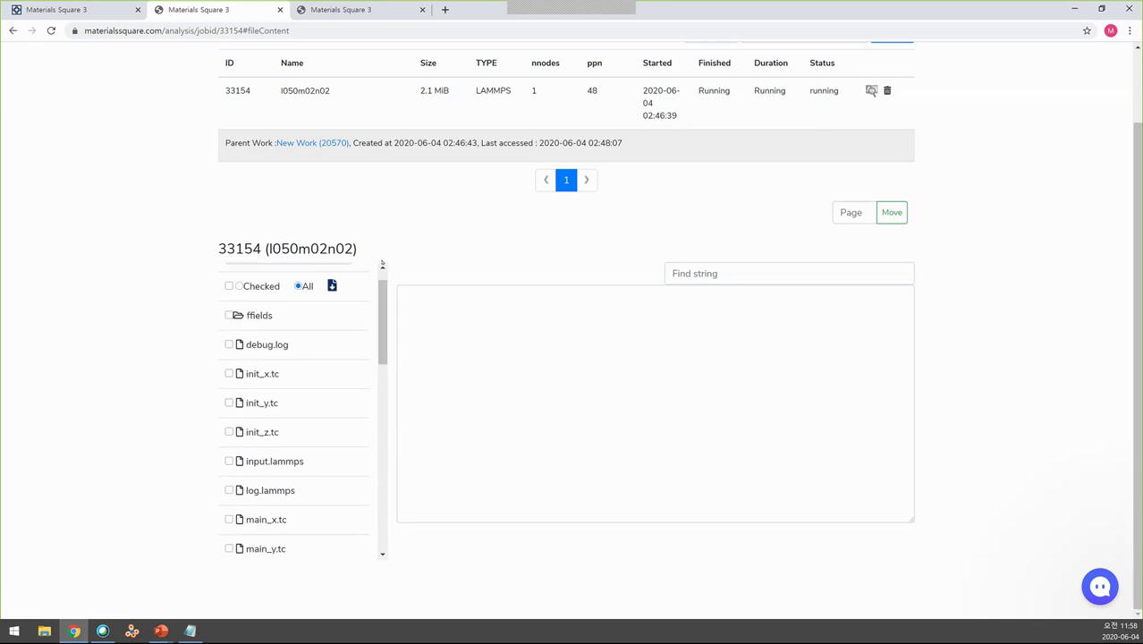
scroll(259, 400, down, 4)
scroll(303, 308, up, 4)
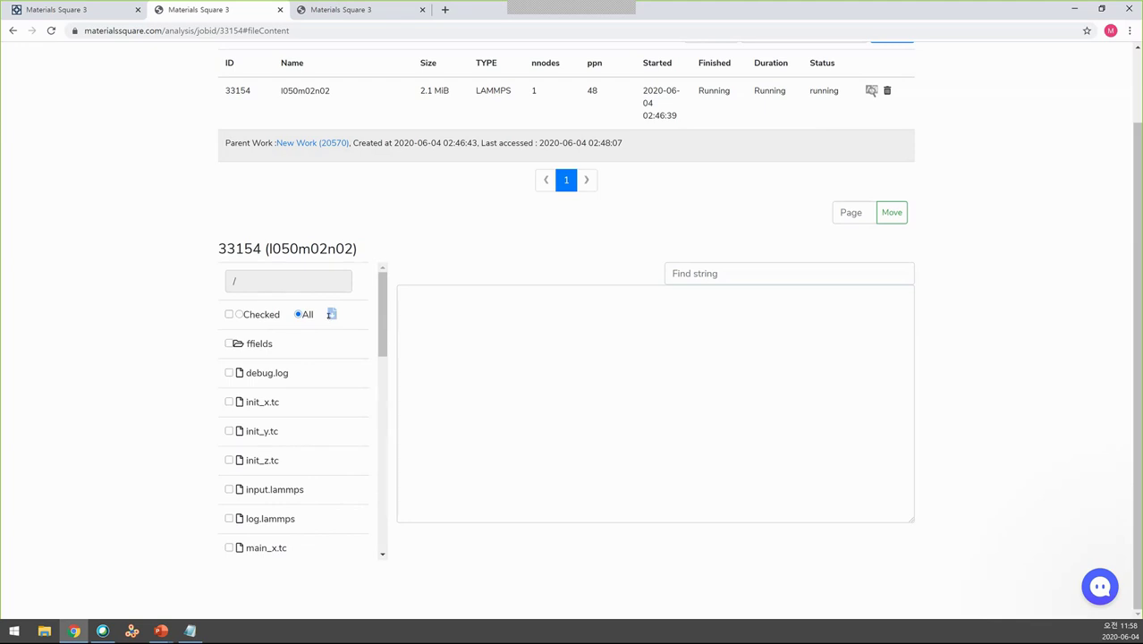
click(280, 9)
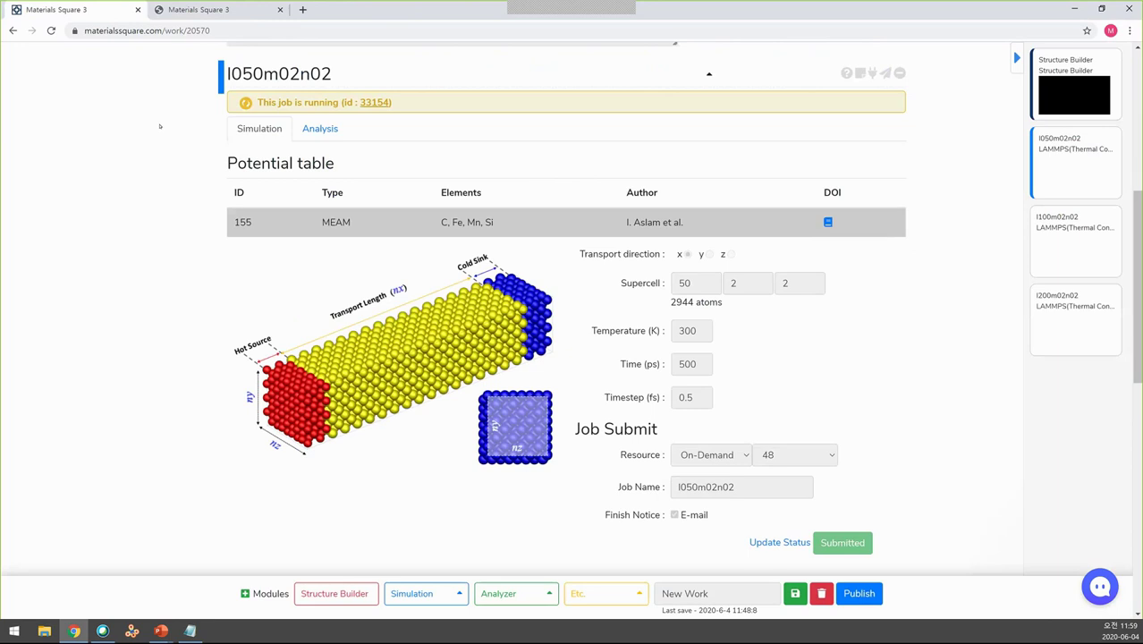
Step: Switch to the finished thermal conductivity work, collapse its l=500 module and expand the l=50 module
click(192, 10)
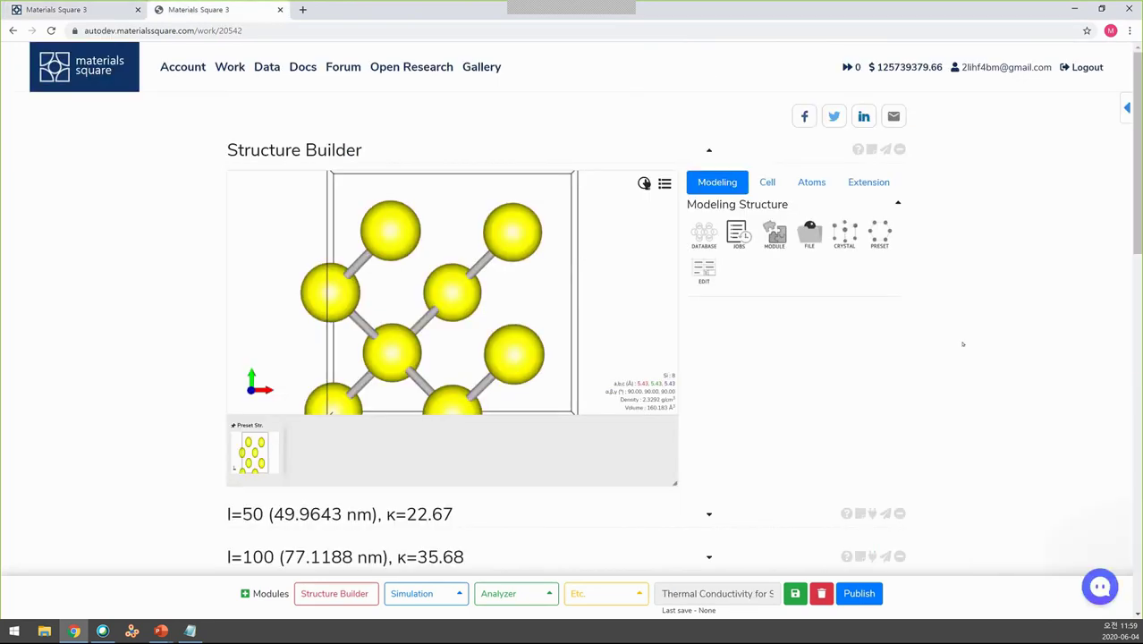
scroll(963, 342, down, 2)
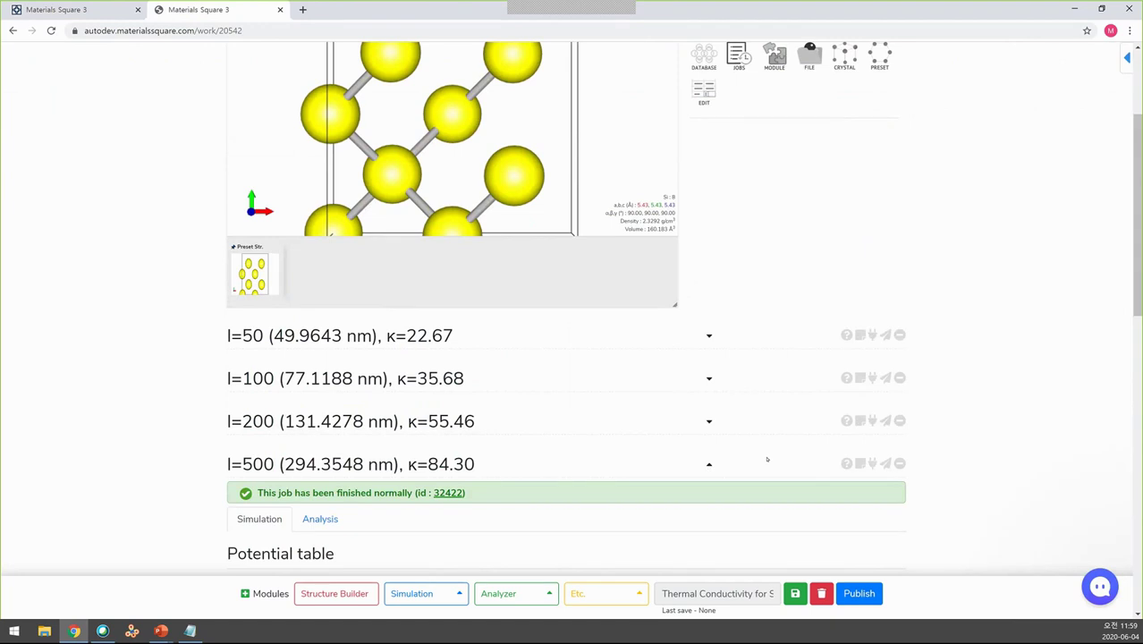
click(708, 466)
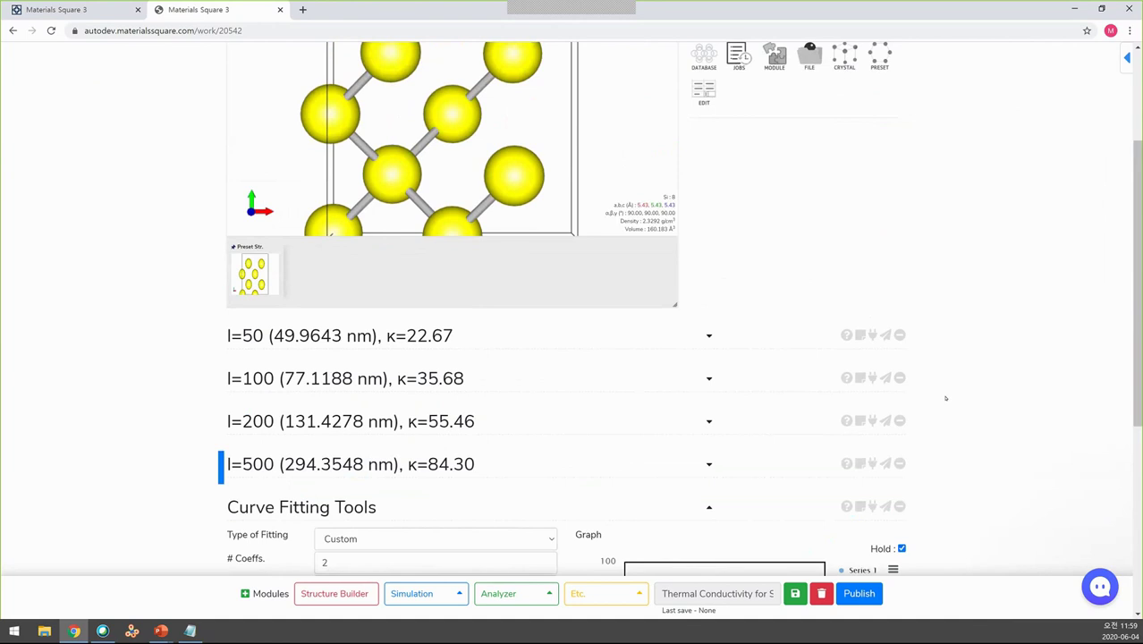
click(708, 336)
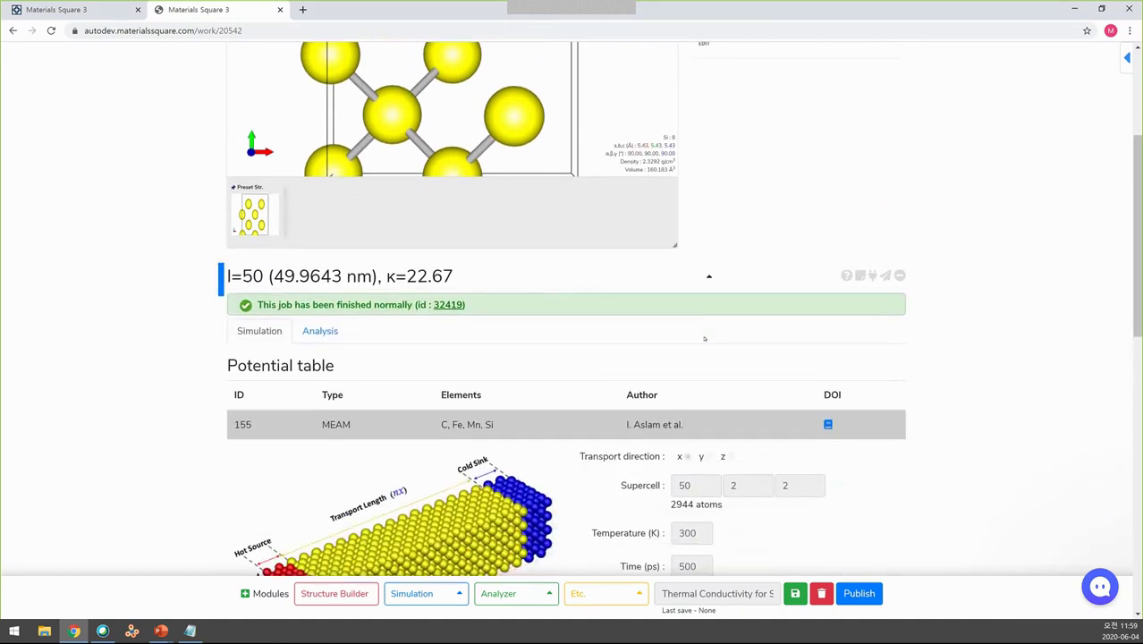
Step: Examine the l=50 module's job status and simulation settings, including the transport length in the supercell
scroll(664, 336, down, 1)
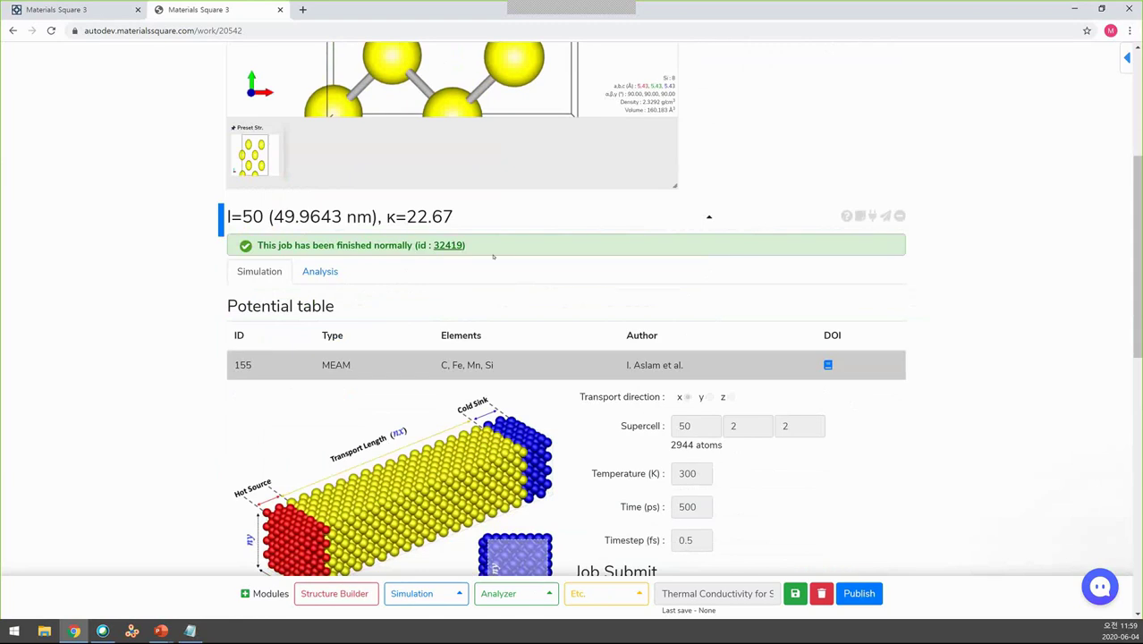
scroll(493, 257, down, 2)
double_click(684, 307)
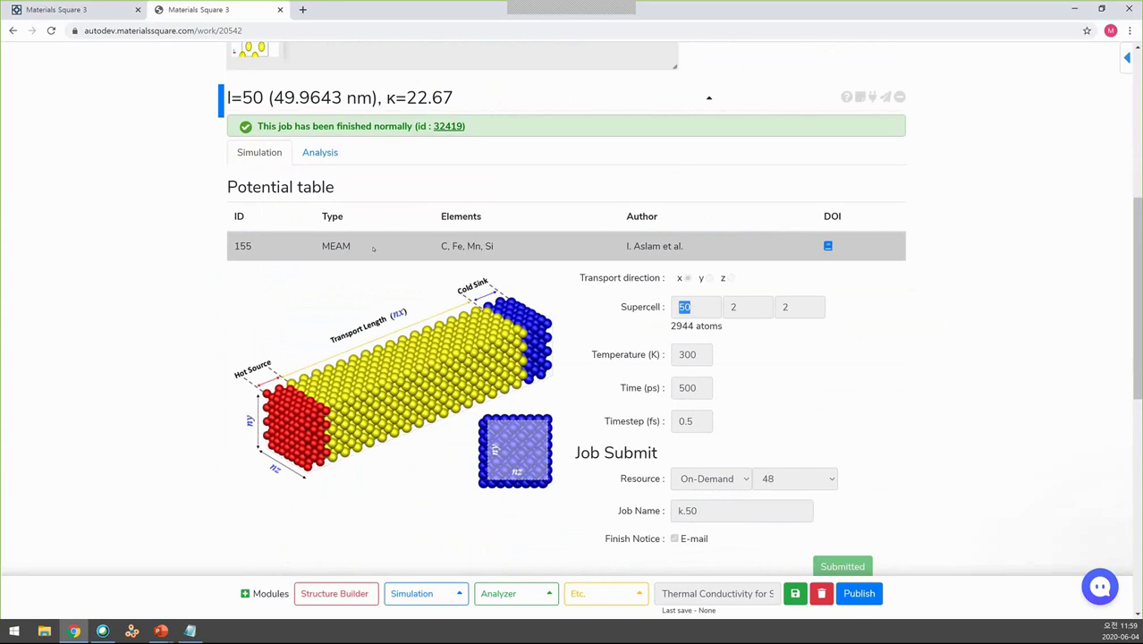
click(684, 307)
Step: Open the l=50 job's analysis results and examine its temperature evolution and heat flux plots
click(328, 153)
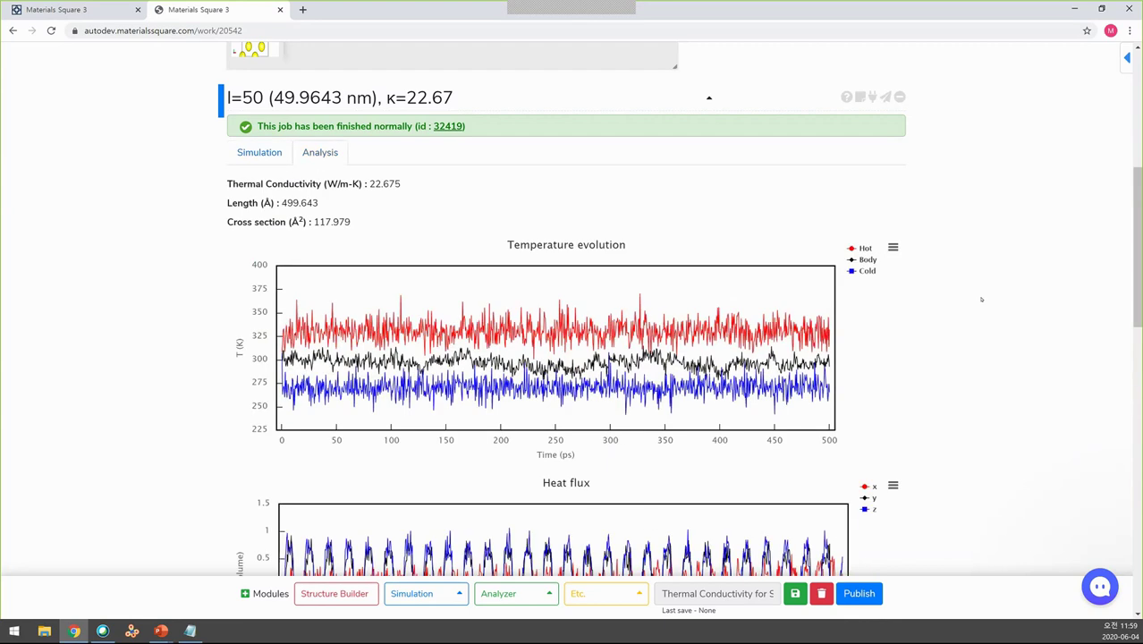
scroll(990, 301, down, 1)
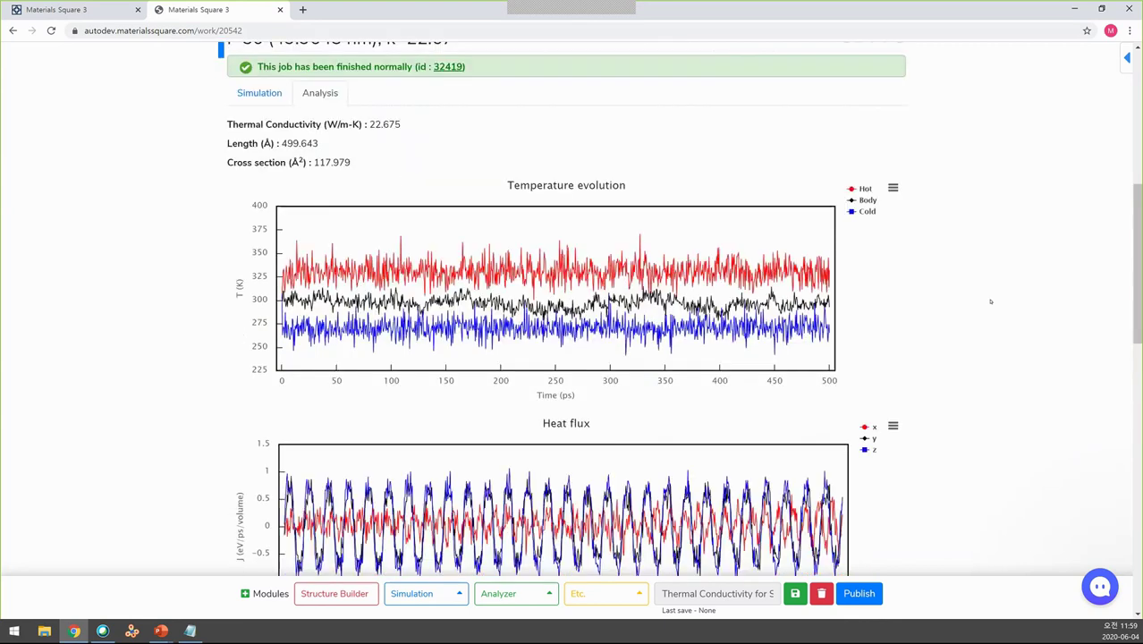
mouse_move(593, 266)
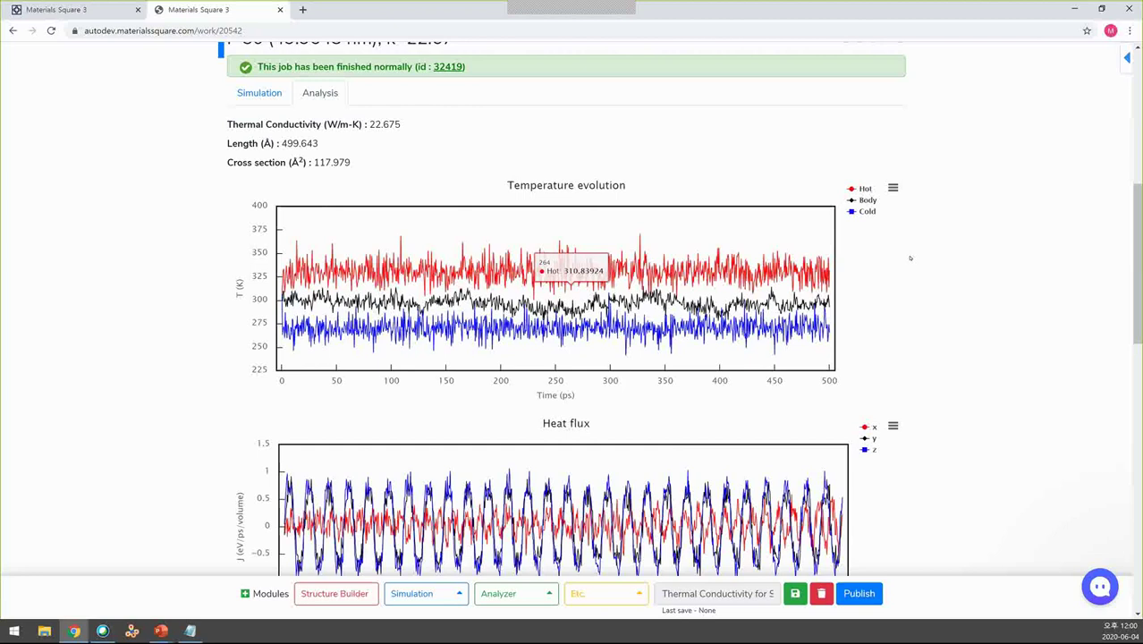
scroll(910, 259, down, 2)
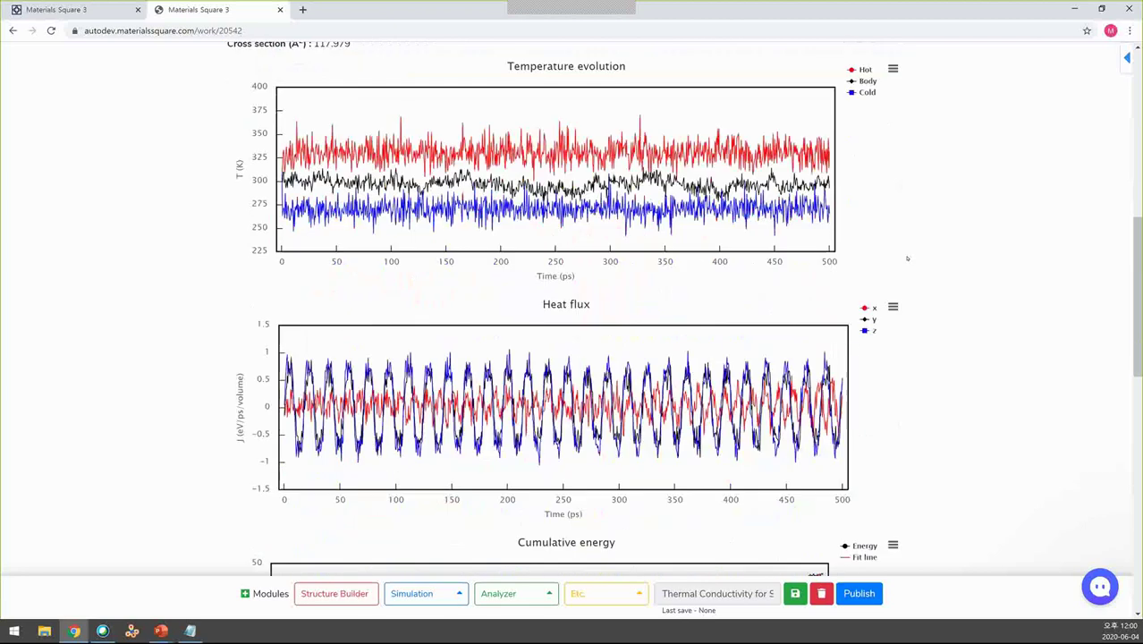
scroll(523, 451, down, 1)
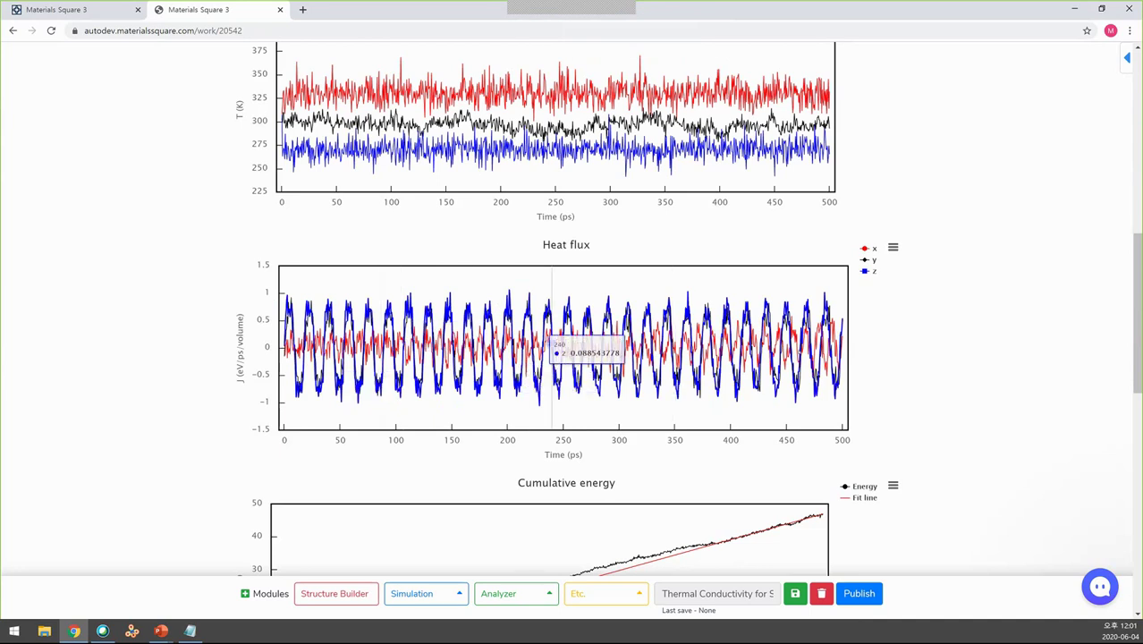
Step: Examine the l=50 job's cumulative energy plot, comparing the energy curve with its fit line
scroll(944, 369, down, 2)
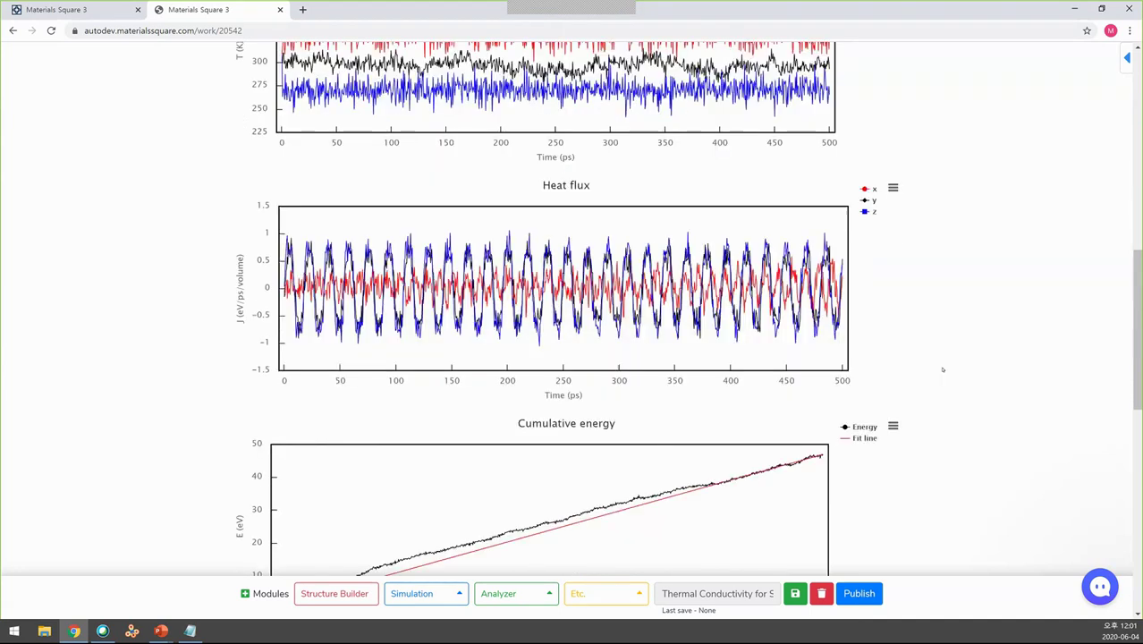
scroll(942, 369, down, 1)
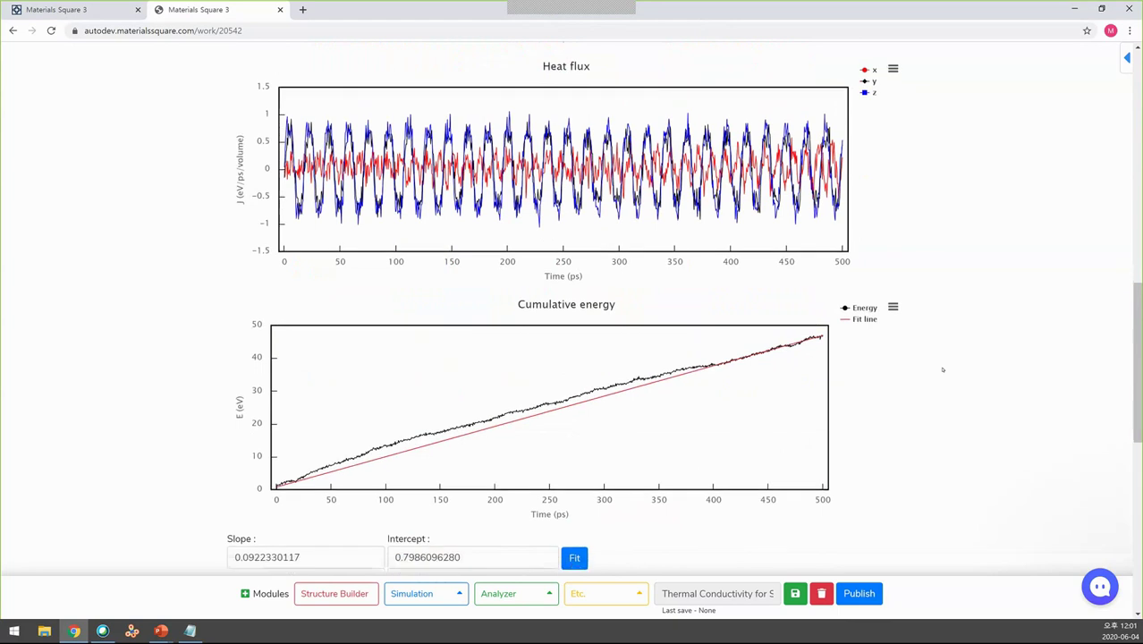
mouse_move(612, 327)
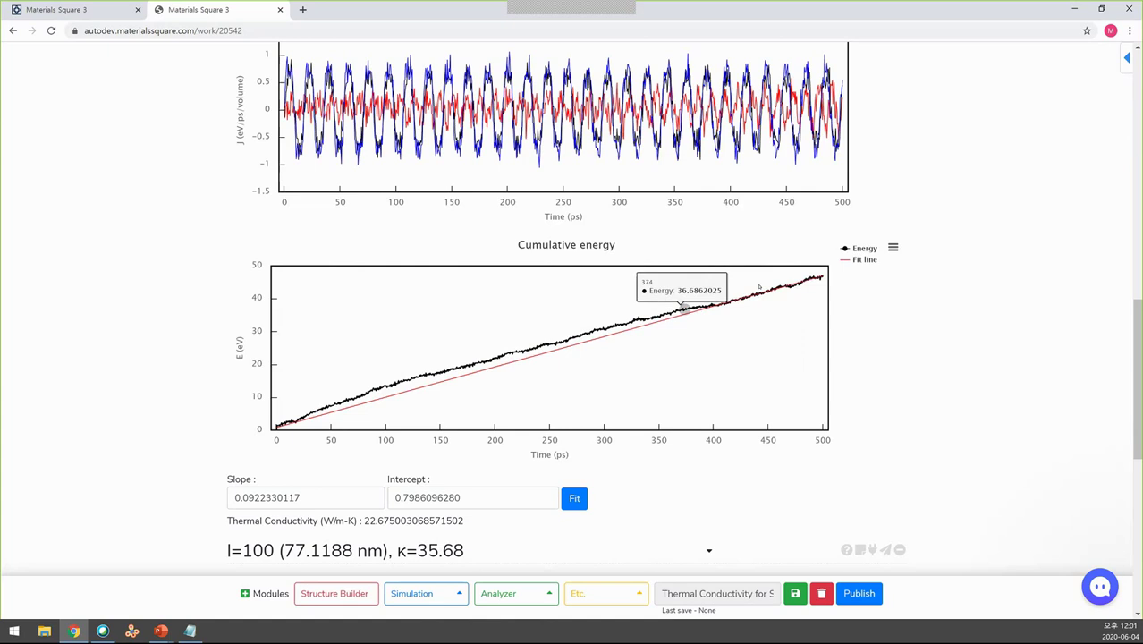
mouse_move(704, 306)
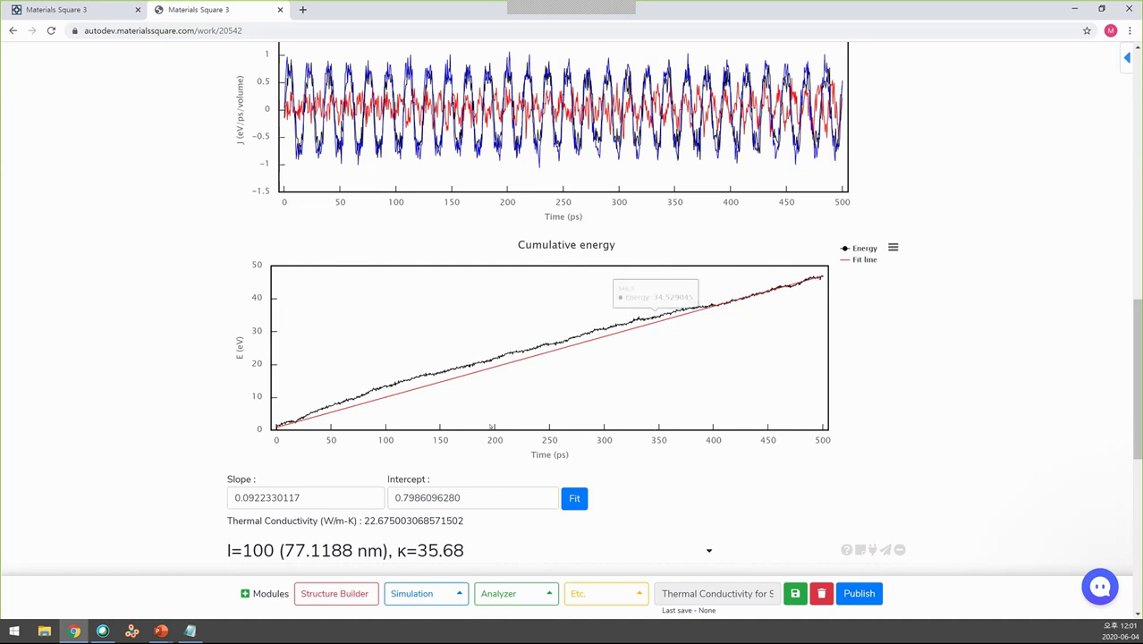
scroll(505, 487, down, 1)
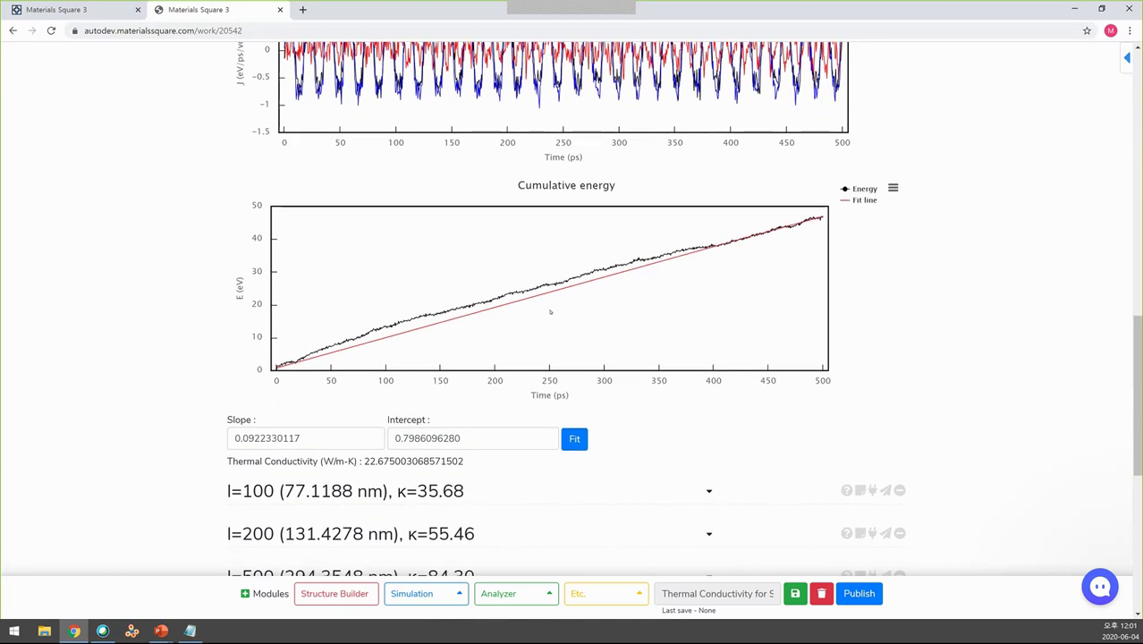
mouse_move(316, 352)
Step: Set the cumulative energy fit's slope to 0.2 for the l=50 job and refit the line
drag(401, 438, 478, 439)
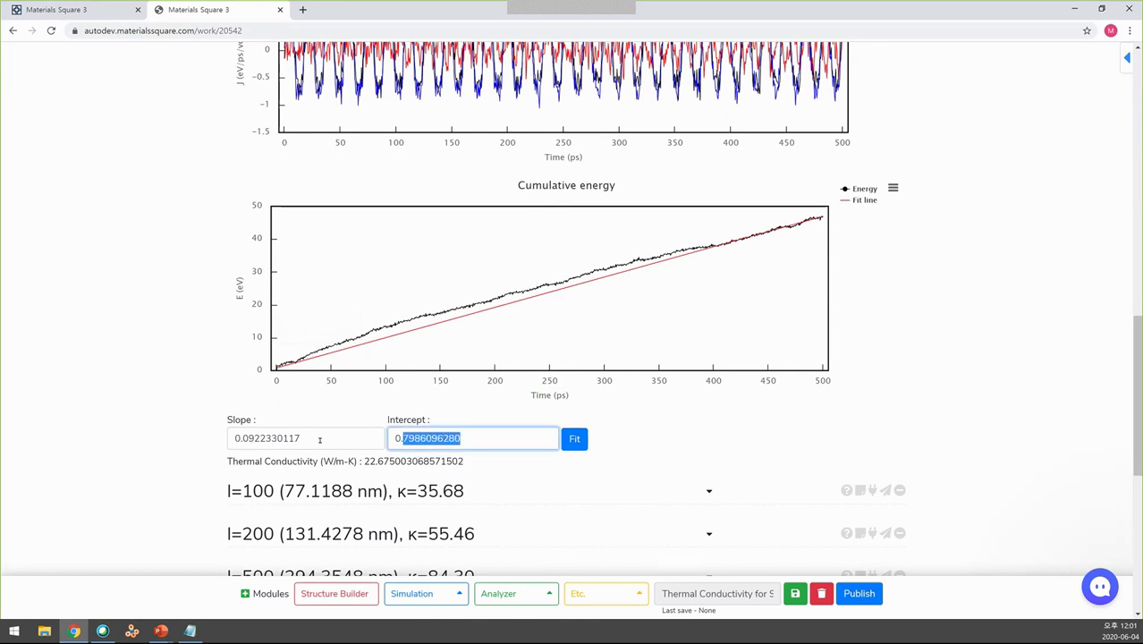
drag(248, 438, 321, 439)
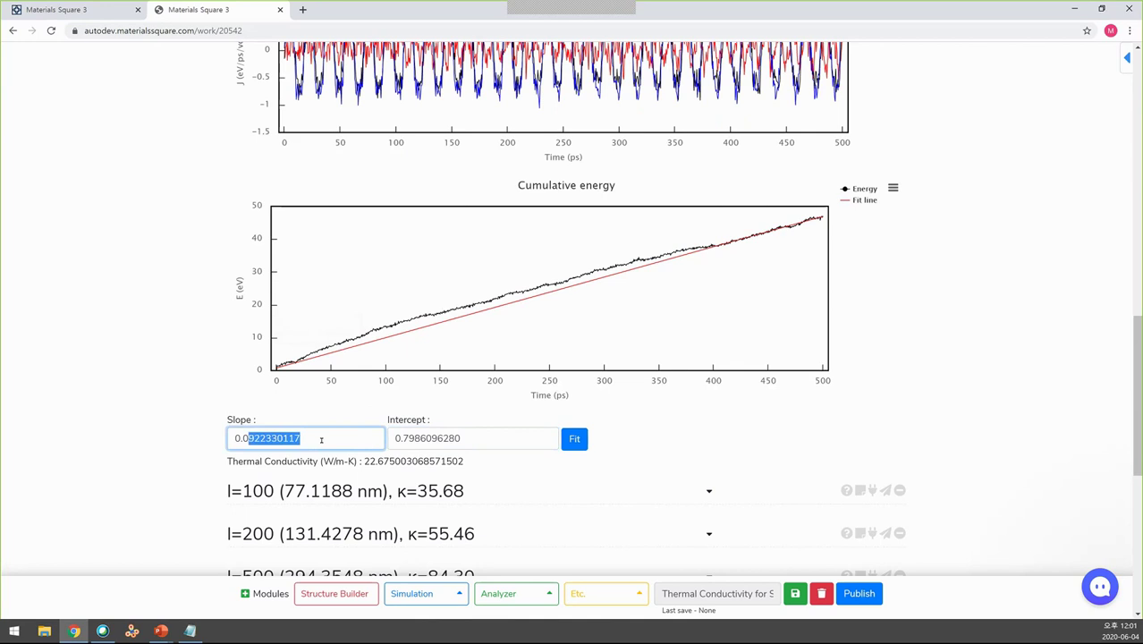
click(242, 438)
drag(241, 438, 420, 438)
text(2)
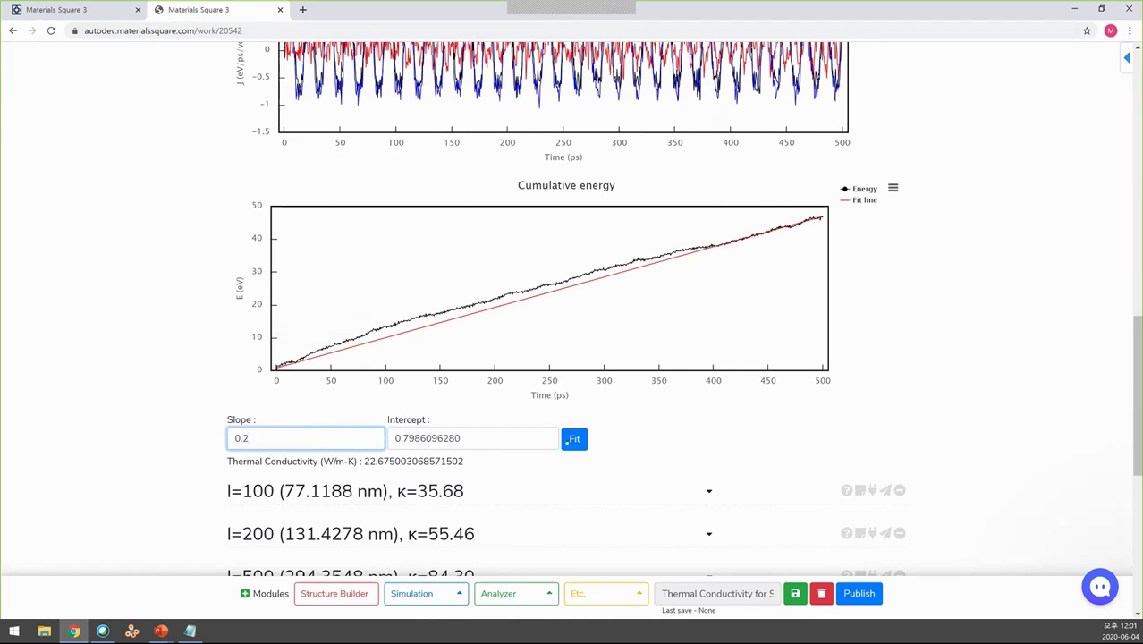
click(569, 438)
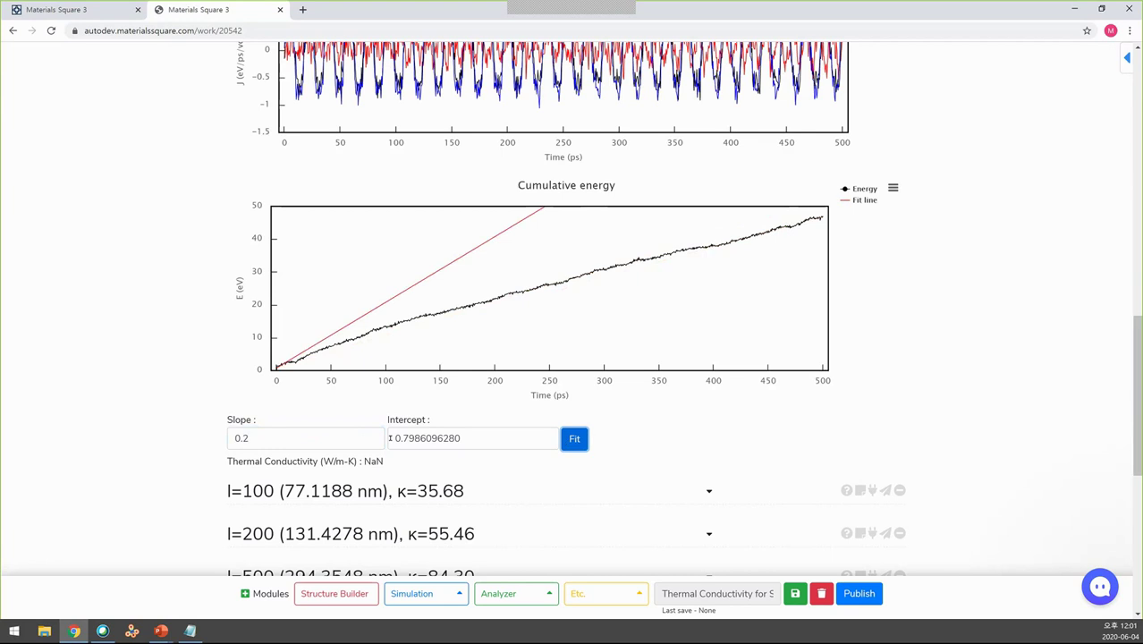
Step: Change the l=50 fit line's slope to 0.1 and apply the fit
click(325, 437)
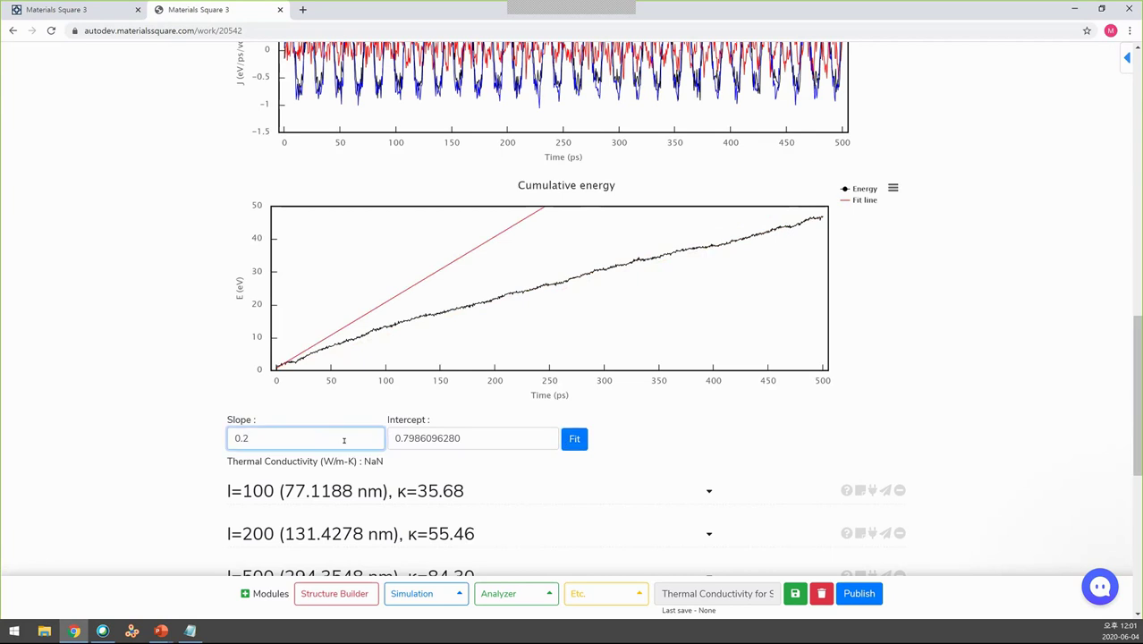
key(BackSpace)
text(1)
click(575, 439)
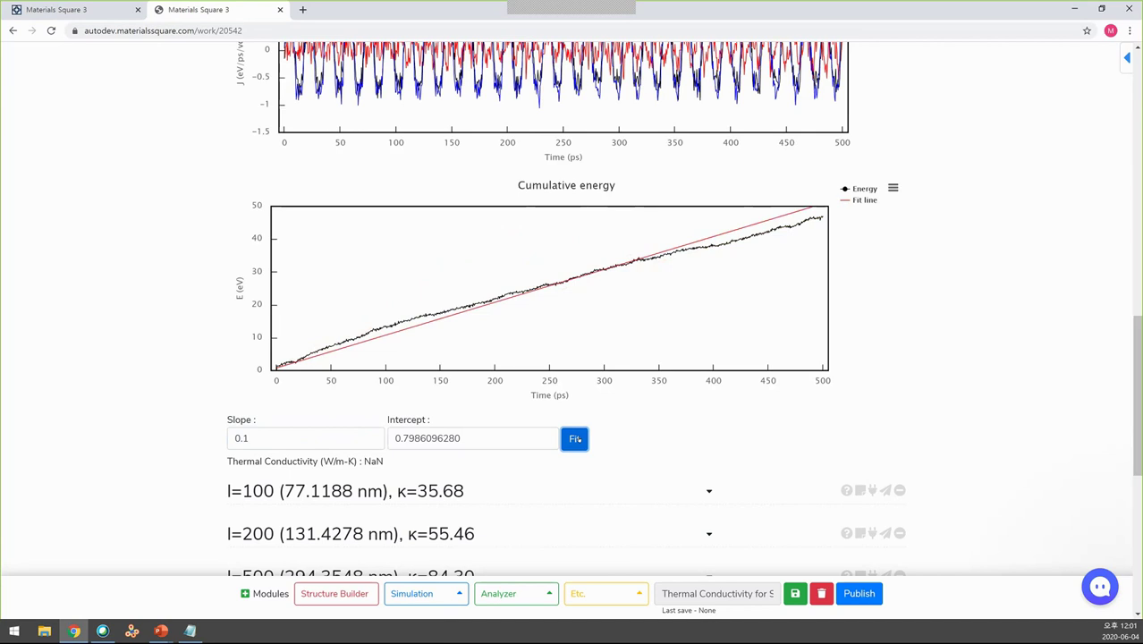
Step: Set the slope of the l=50 cumulative energy fit to 0.08 and redraw the fit line
click(259, 437)
key(BackSpace)
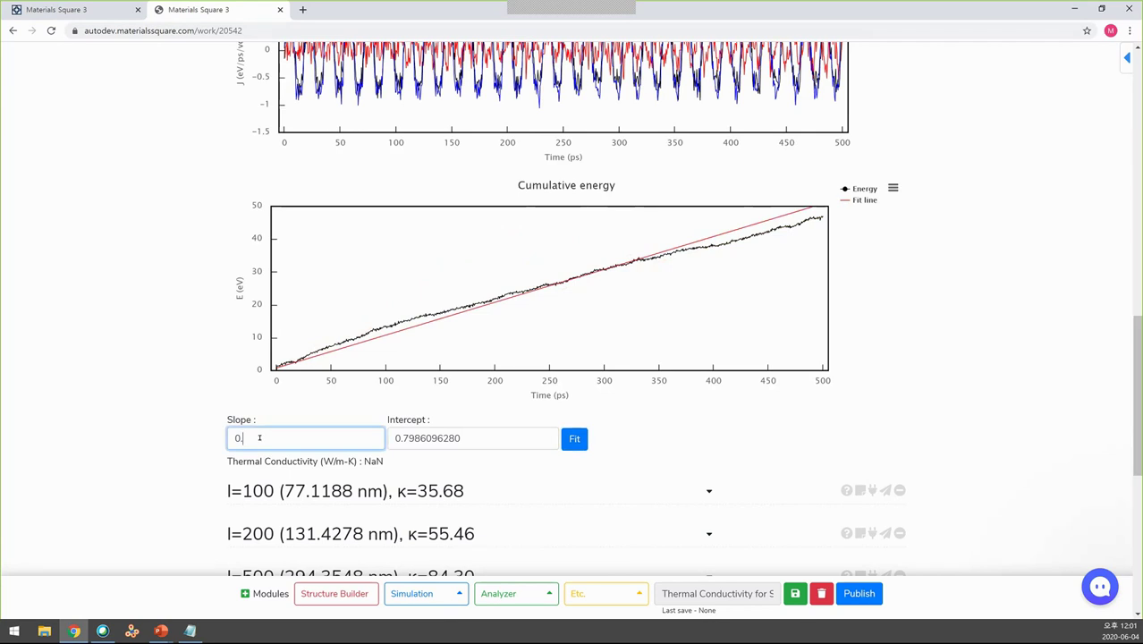
text(08)
click(574, 438)
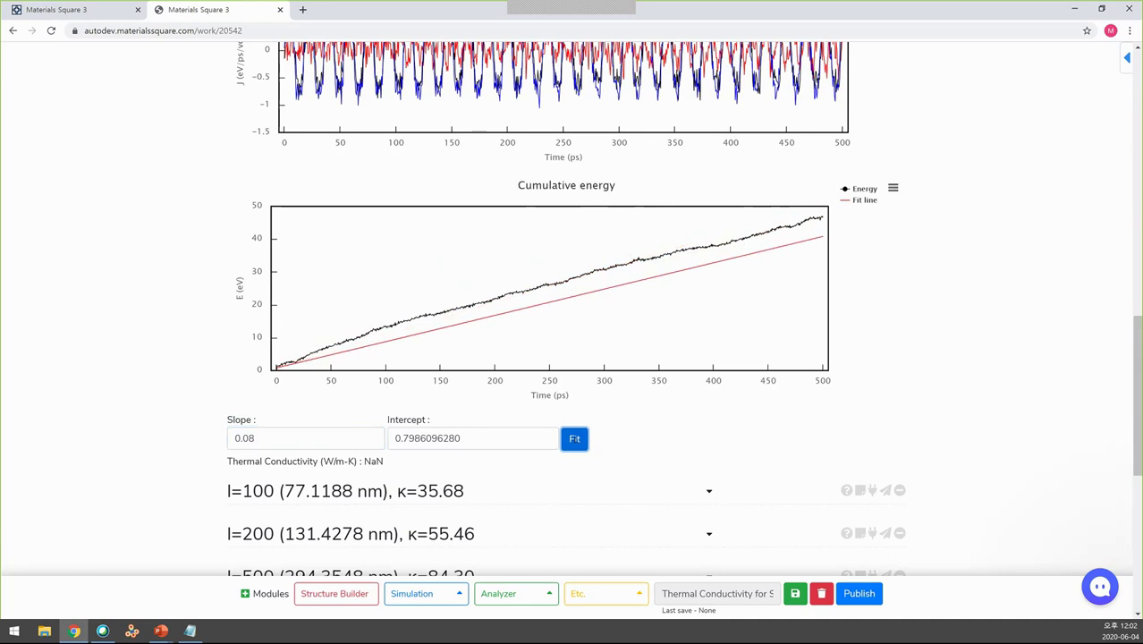
Step: Check the fit's intercept and thermal conductivity readout against the thermal conductivity in the l=50 analysis summary, then review the cumulative energy plot again
drag(483, 438, 403, 438)
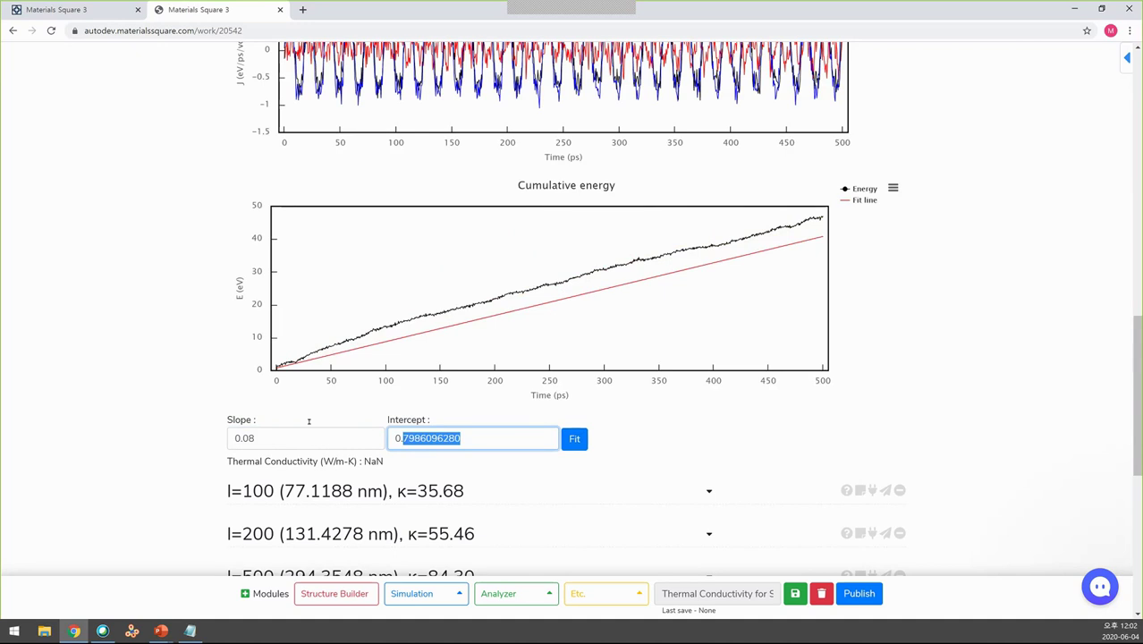
drag(224, 462, 380, 461)
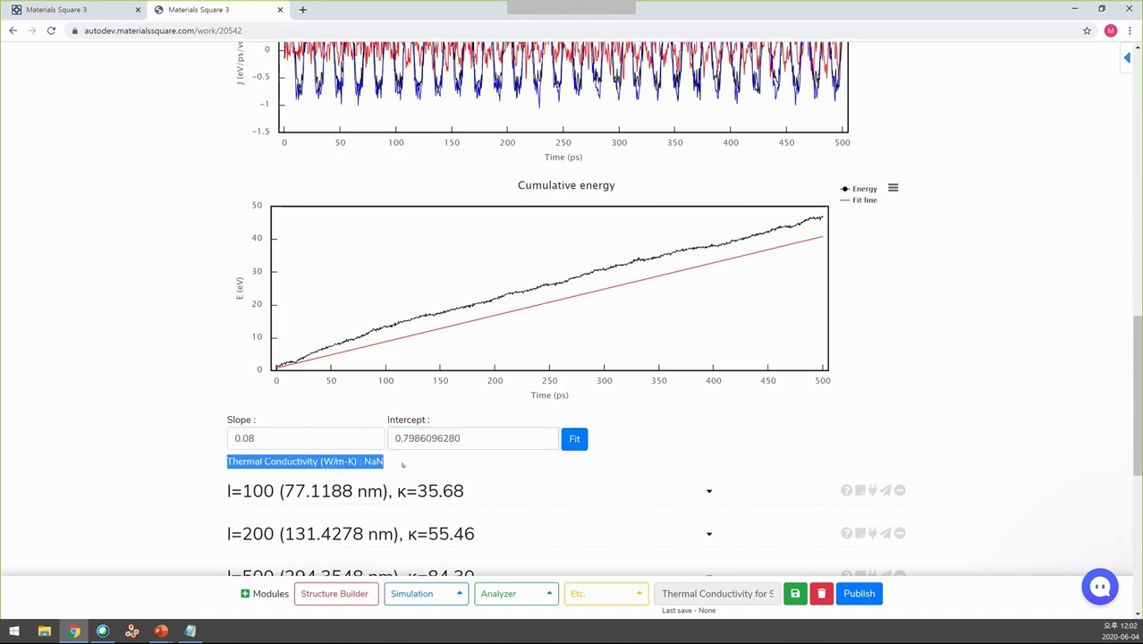
click(954, 346)
scroll(954, 346, up, 3)
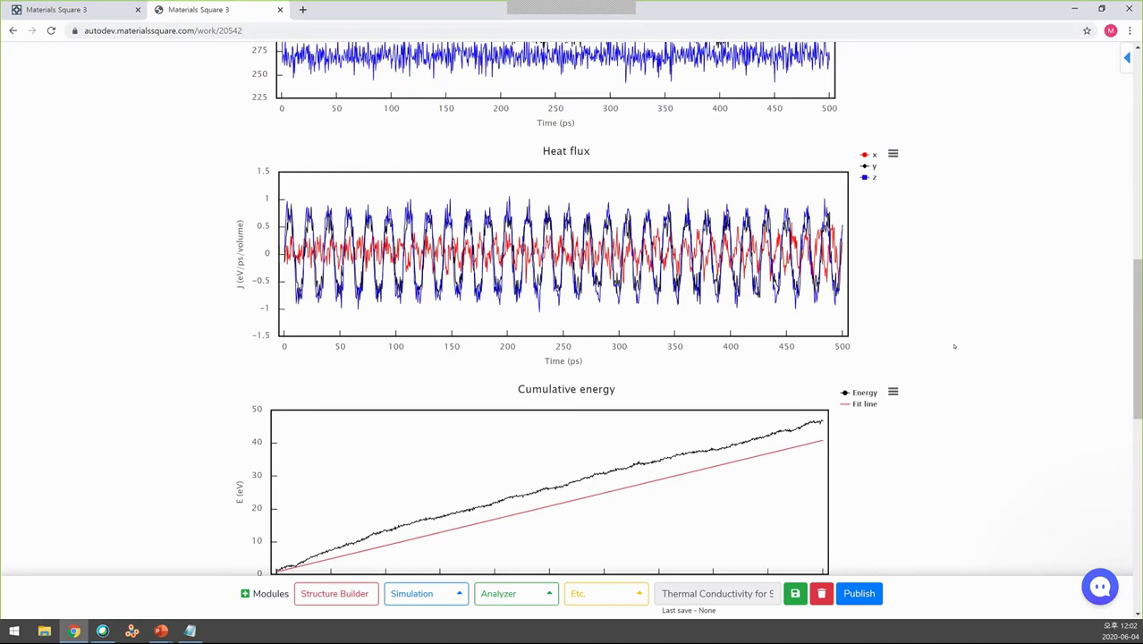
scroll(954, 346, up, 3)
scroll(954, 346, up, 3)
drag(370, 303, 433, 302)
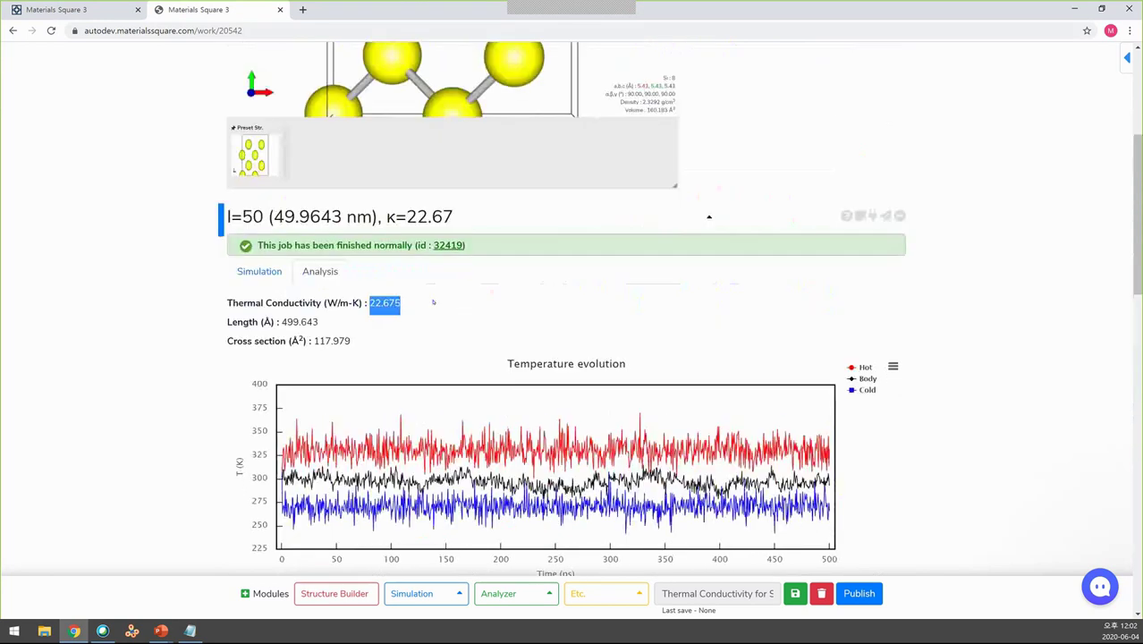
scroll(652, 455, down, 6)
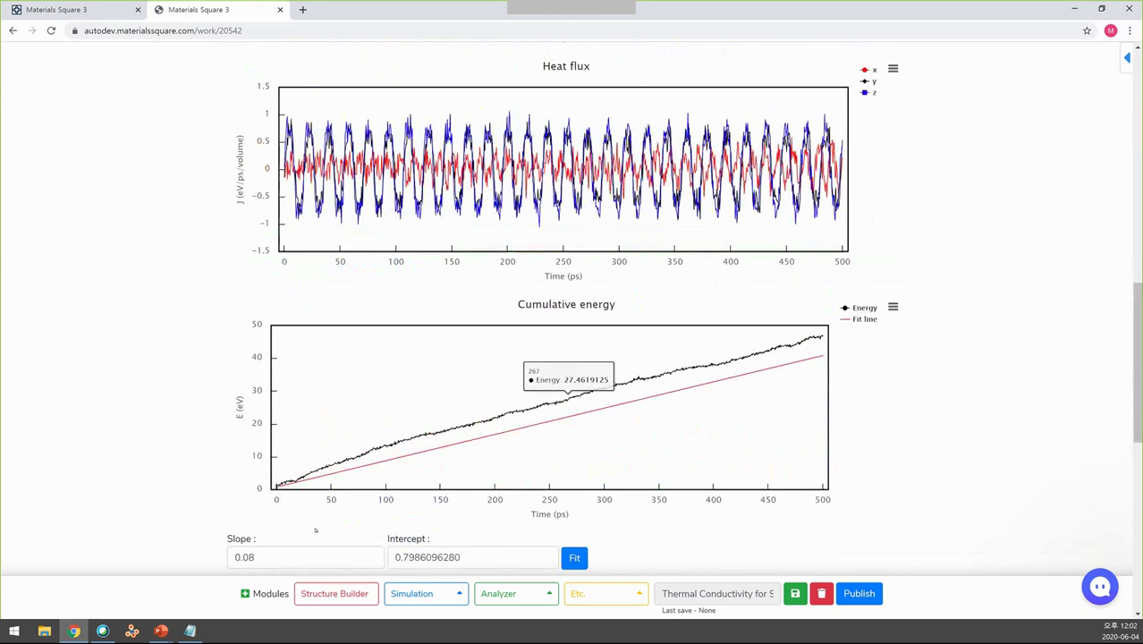
scroll(493, 547, down, 3)
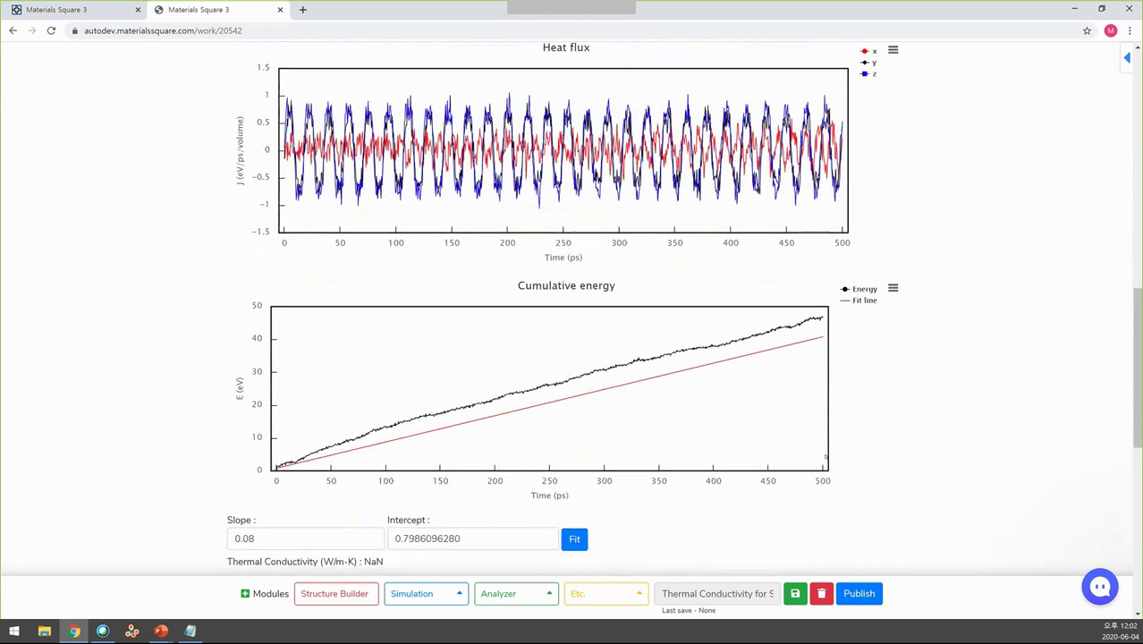
scroll(962, 296, up, 1)
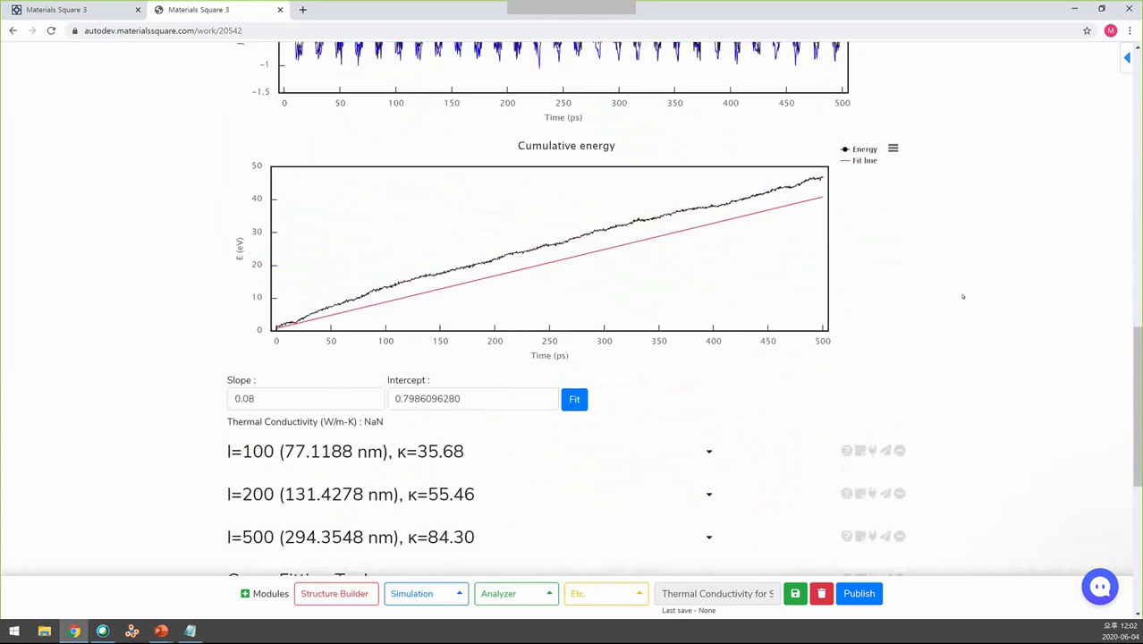
Step: Compare the length and thermal conductivity in the l=50 analysis summary with the values in the module's title
scroll(962, 296, up, 7)
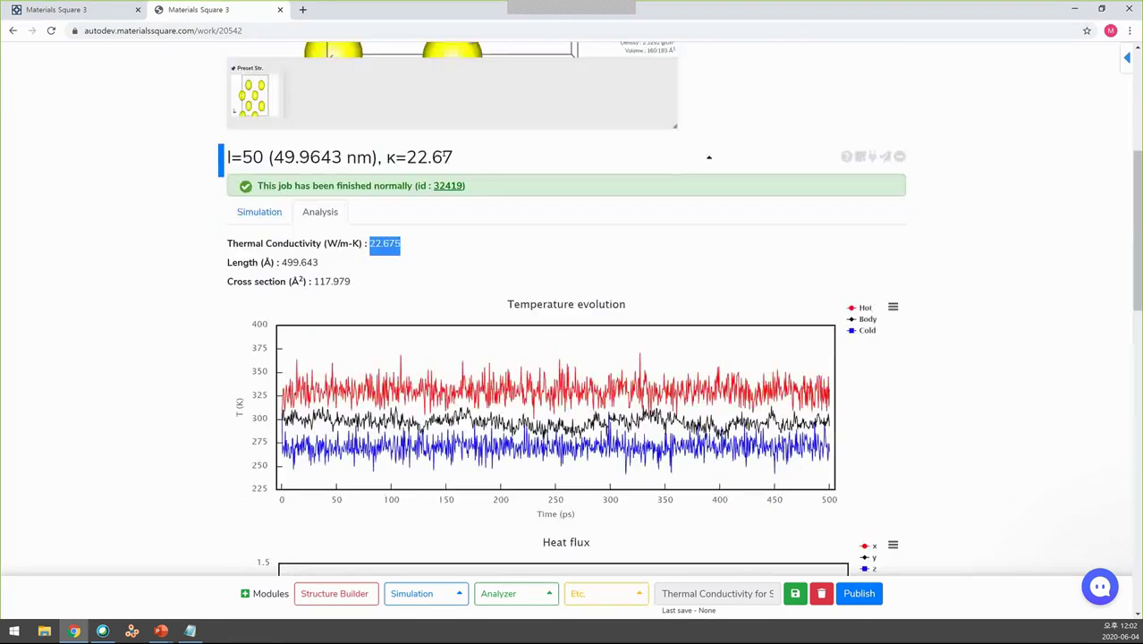
drag(282, 262, 318, 262)
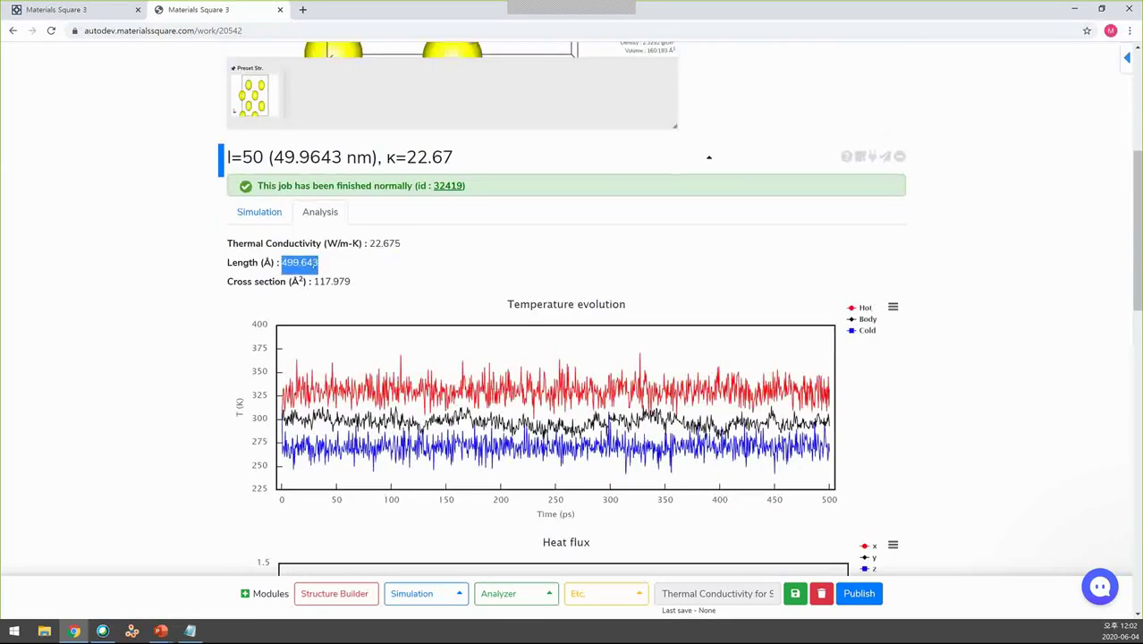
click(326, 266)
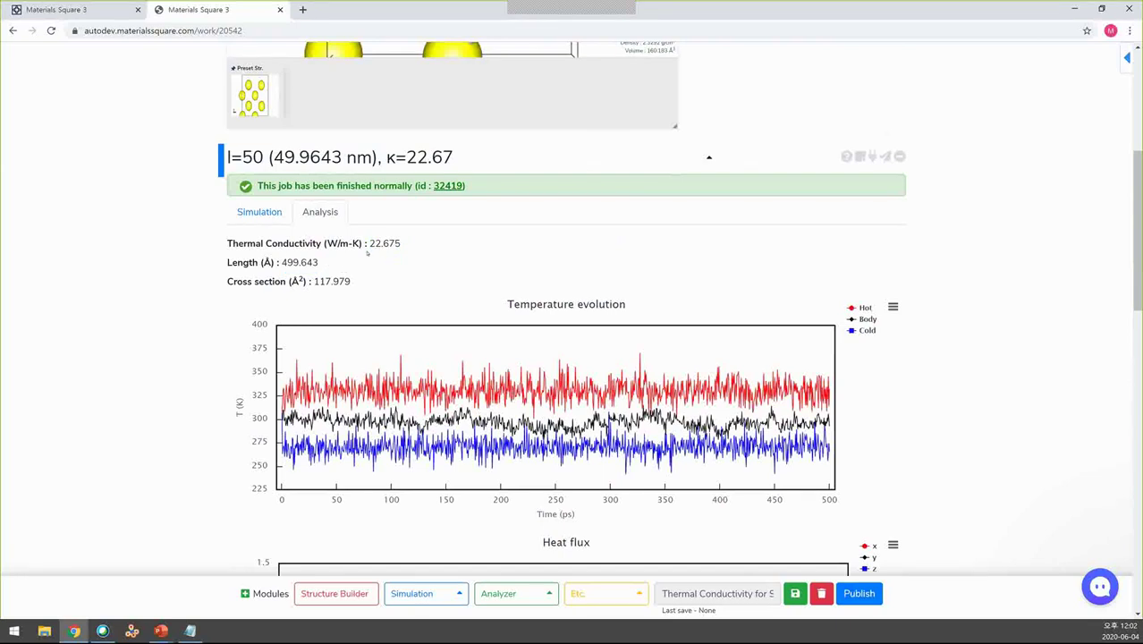
drag(370, 243, 401, 244)
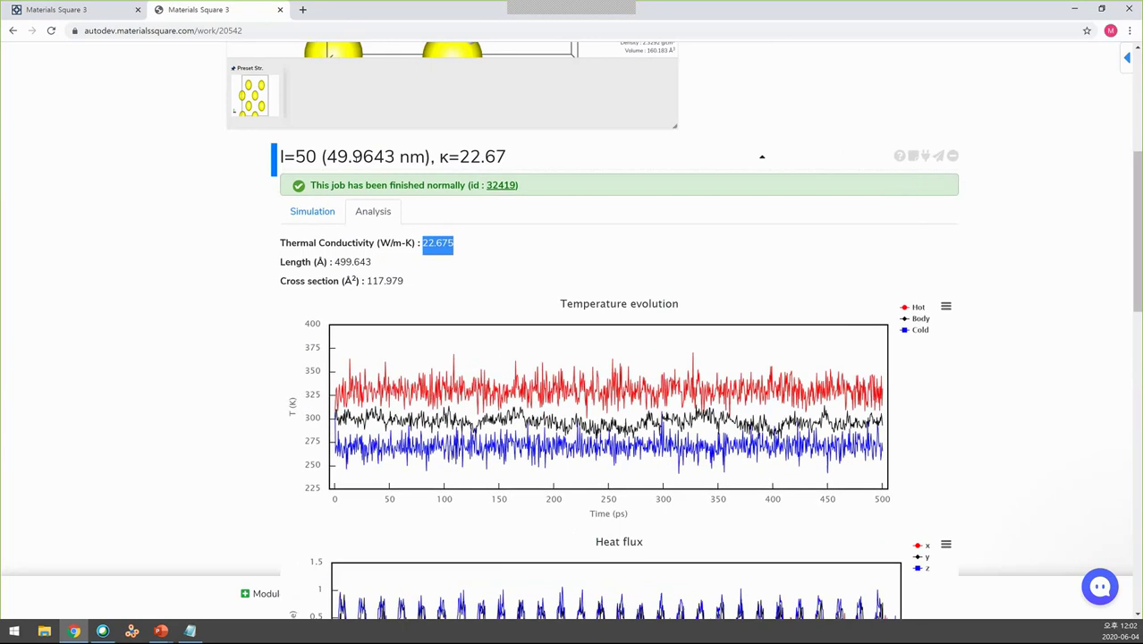
click(313, 157)
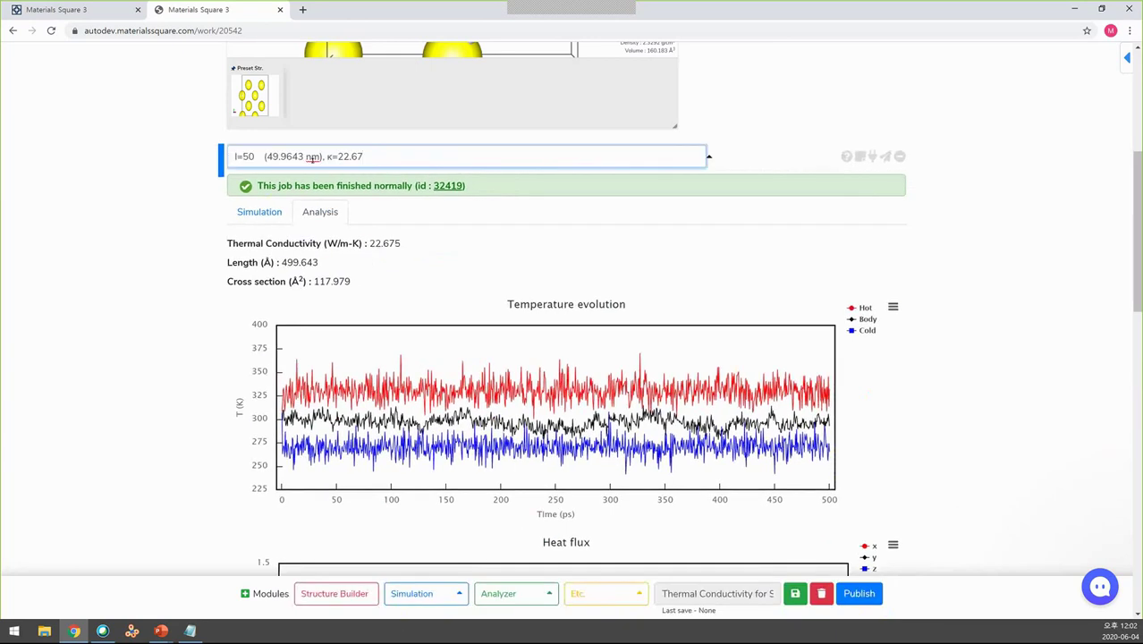
drag(272, 156, 366, 159)
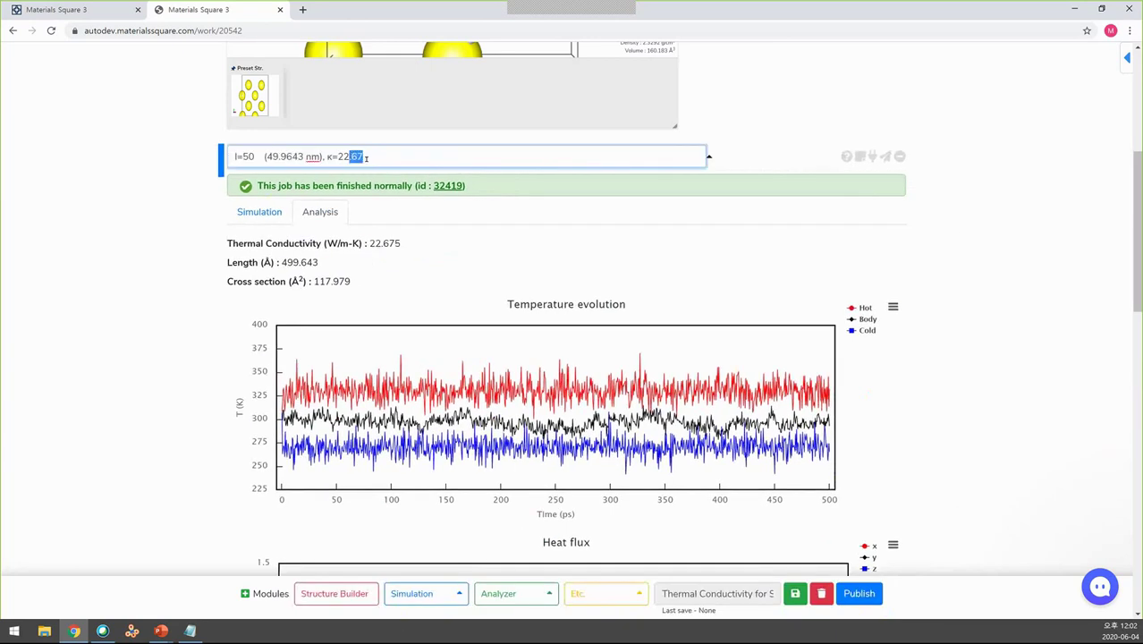
triple_click(954, 230)
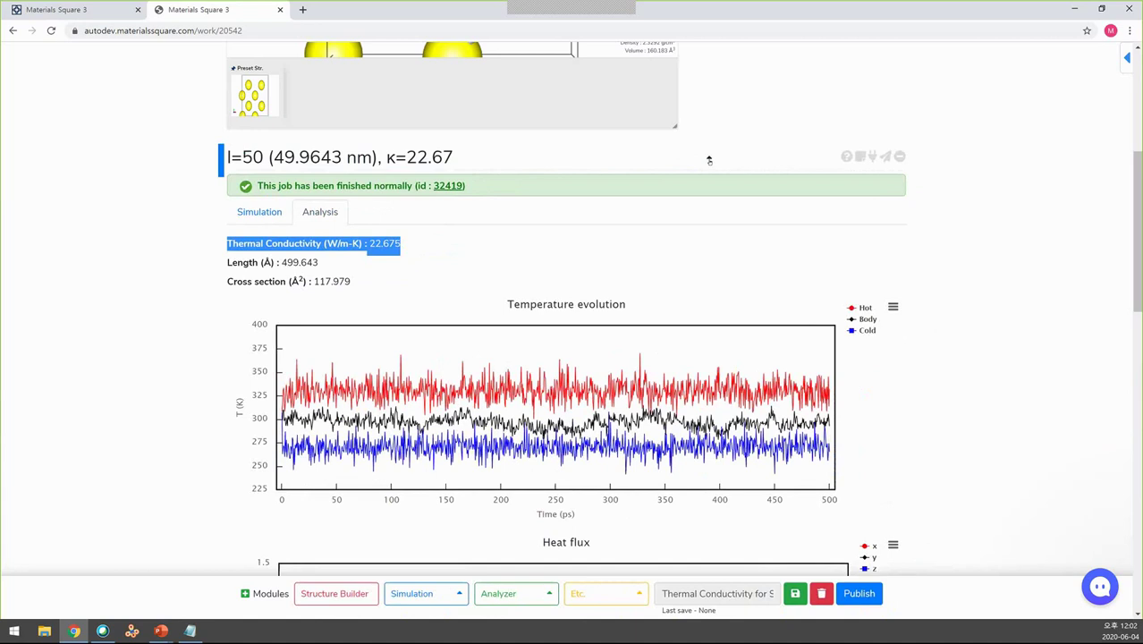
Step: Collapse the l=50 module, expand the l=100 module and view its analysis plots
click(708, 160)
click(708, 201)
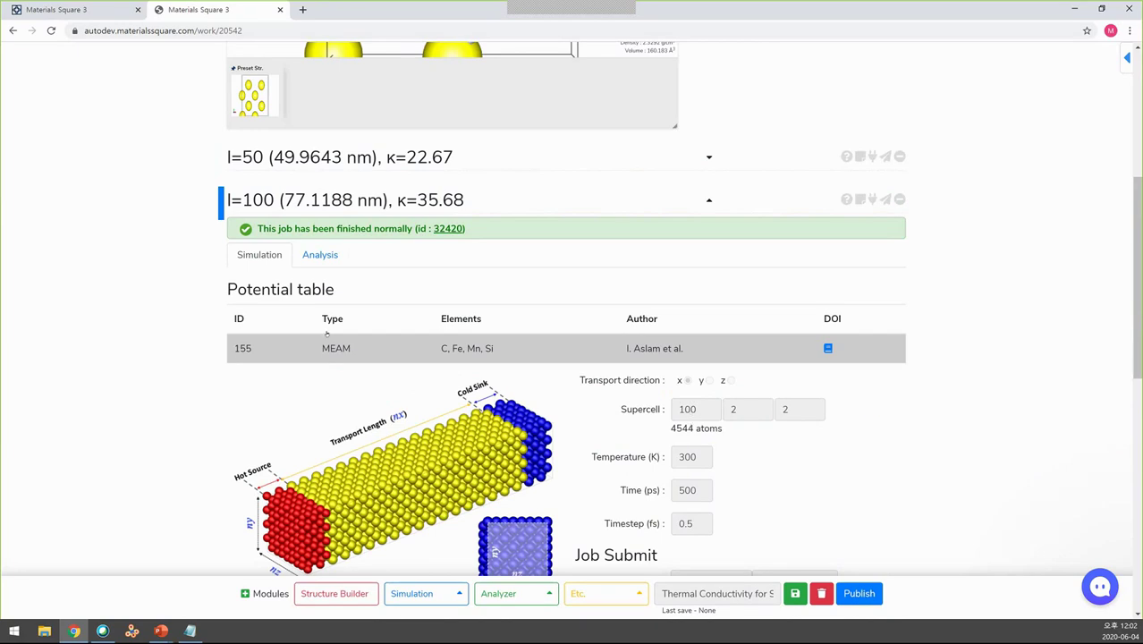
click(320, 255)
scroll(945, 382, down, 2)
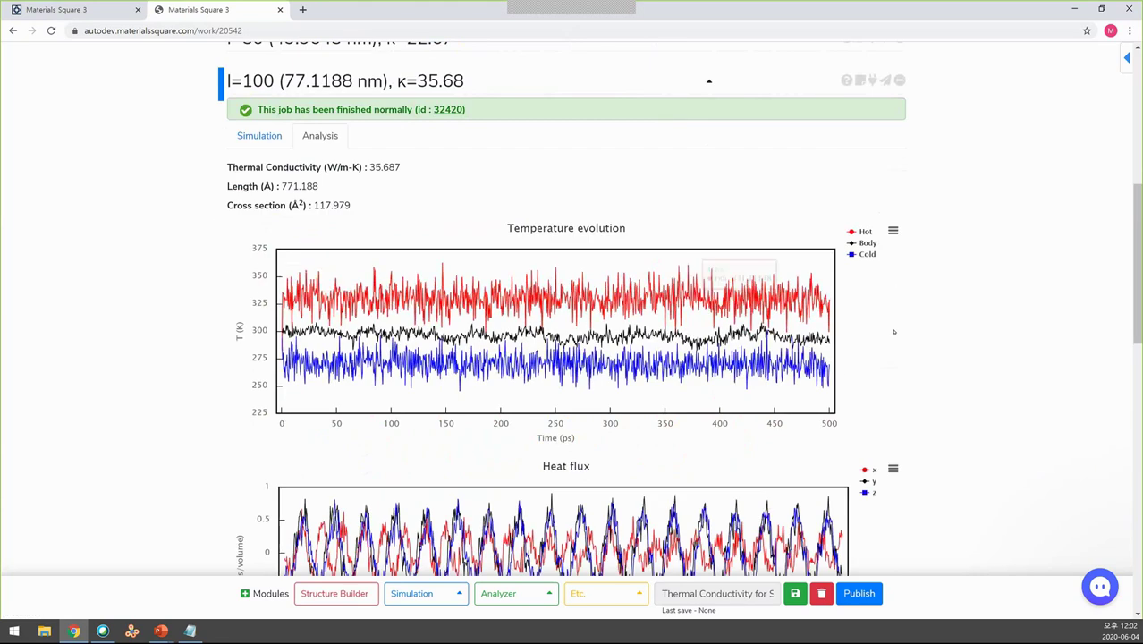
scroll(903, 332, down, 2)
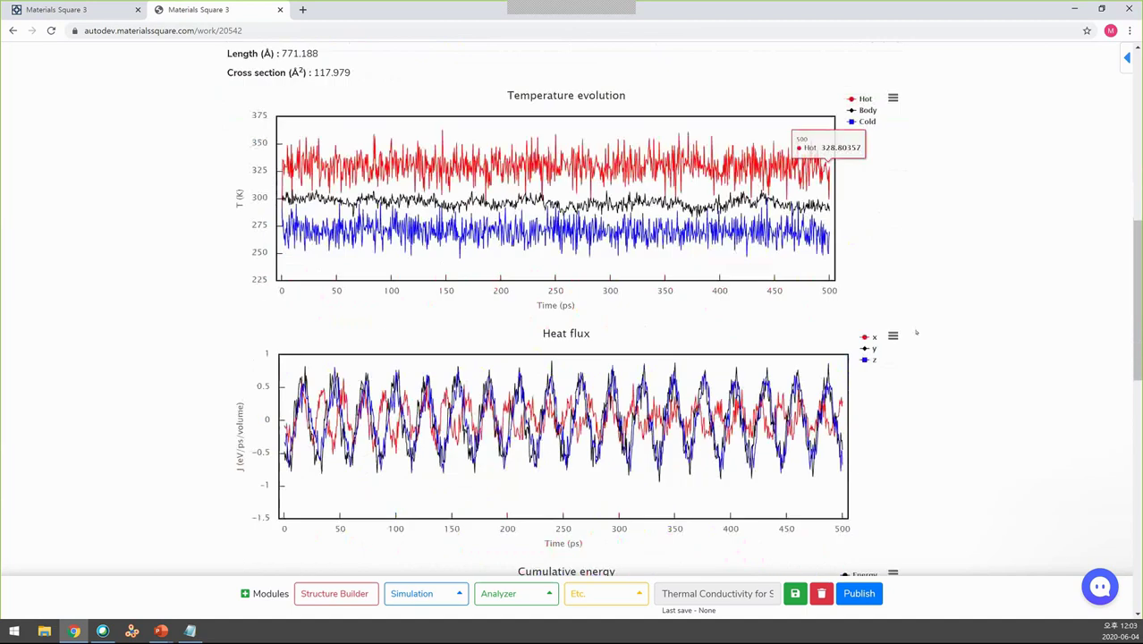
Step: Compare the thermal conductivity and length in the l=100 analysis summary with the module's title, and collapse the module
scroll(915, 332, up, 5)
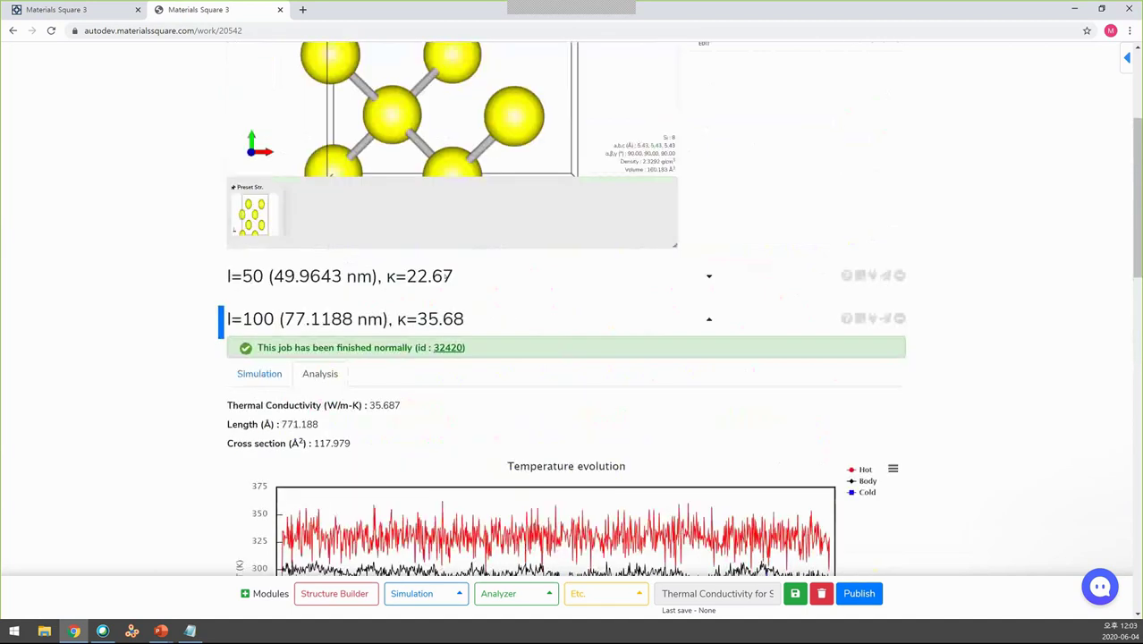
scroll(910, 462, down, 1)
scroll(910, 462, down, 2)
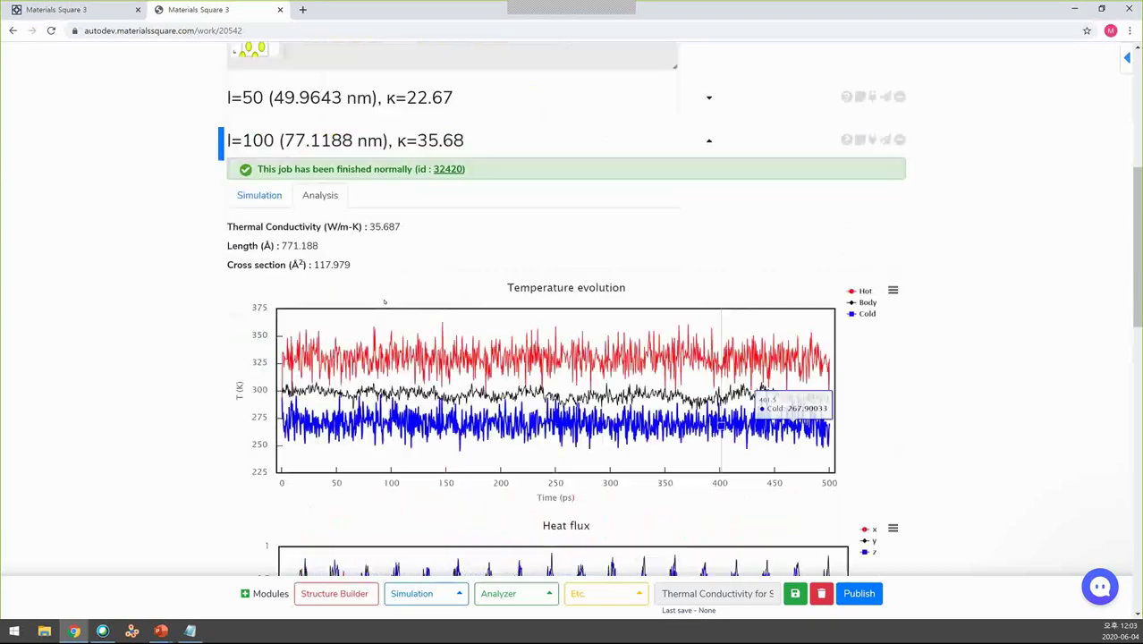
scroll(384, 301, up, 1)
drag(369, 286, 401, 286)
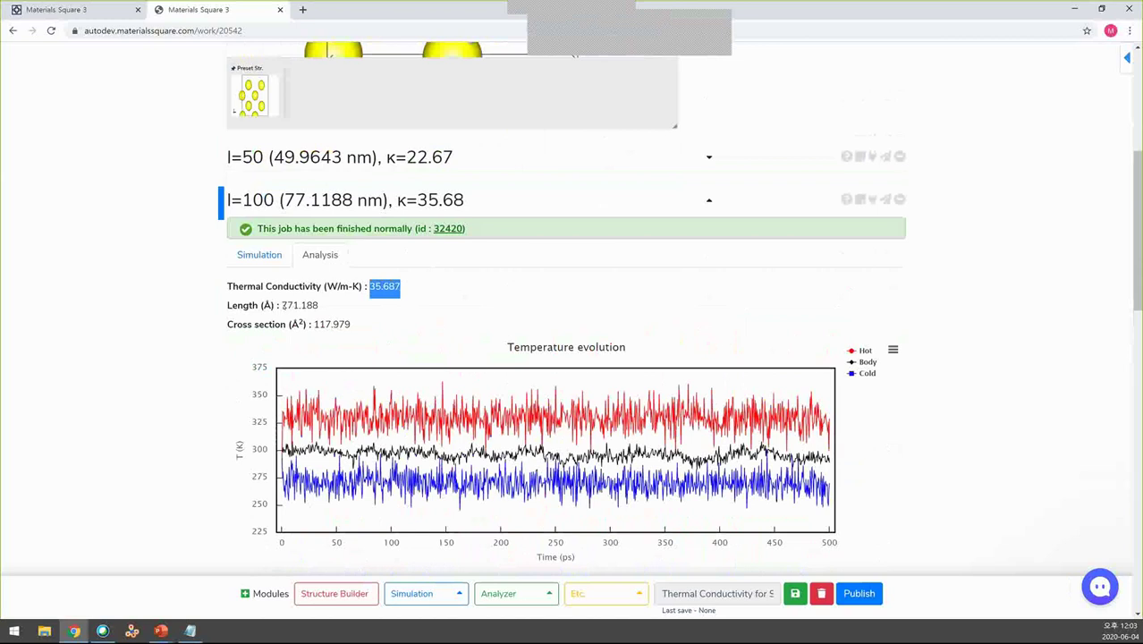
drag(283, 305, 319, 305)
click(288, 200)
click(709, 201)
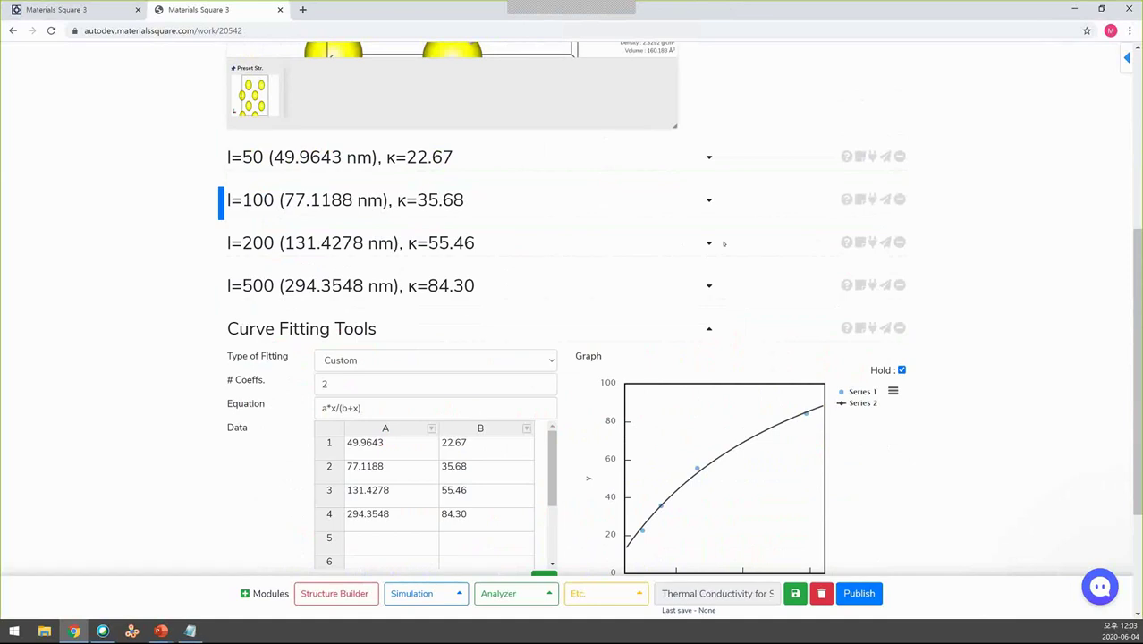
Step: Open the l=200 module's analysis, compare its length and thermal conductivity with the title, and collapse the module
click(709, 243)
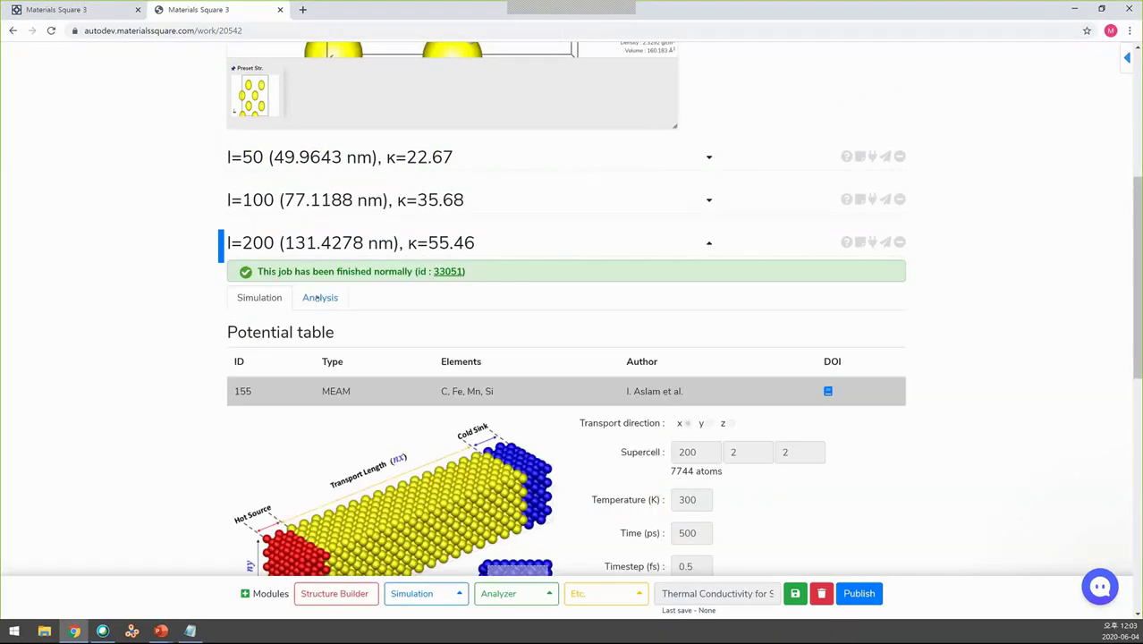
click(317, 298)
scroll(413, 367, down, 1)
mouse_move(309, 436)
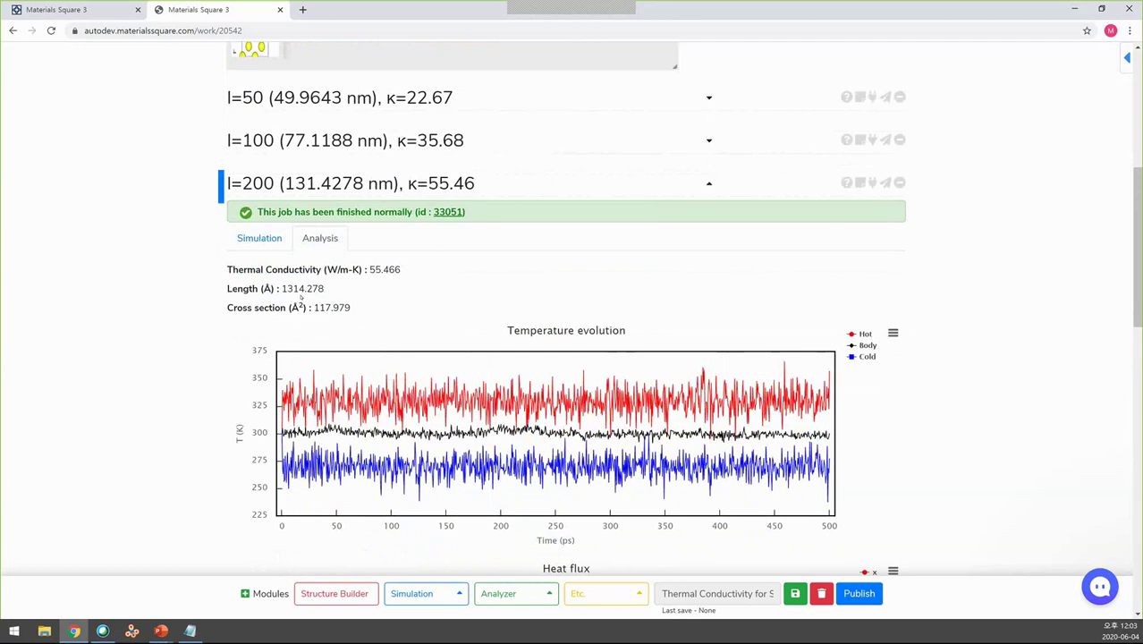
drag(280, 288, 414, 271)
click(414, 272)
click(708, 183)
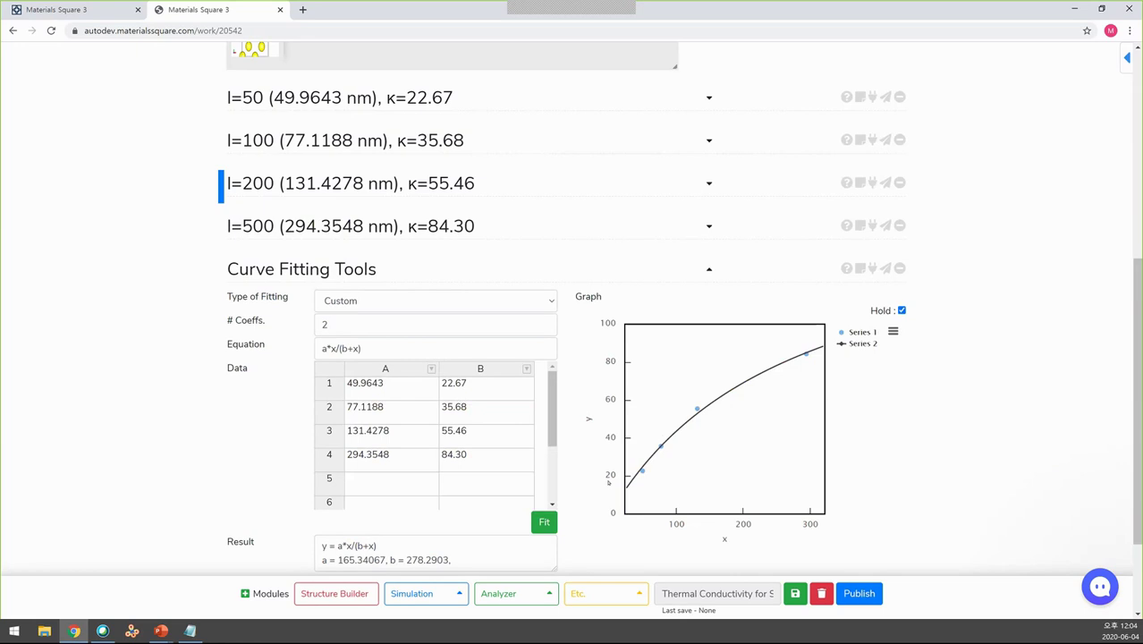
Step: Add a second Curve Fitting Tools module and move it above the existing custom fit module
click(710, 273)
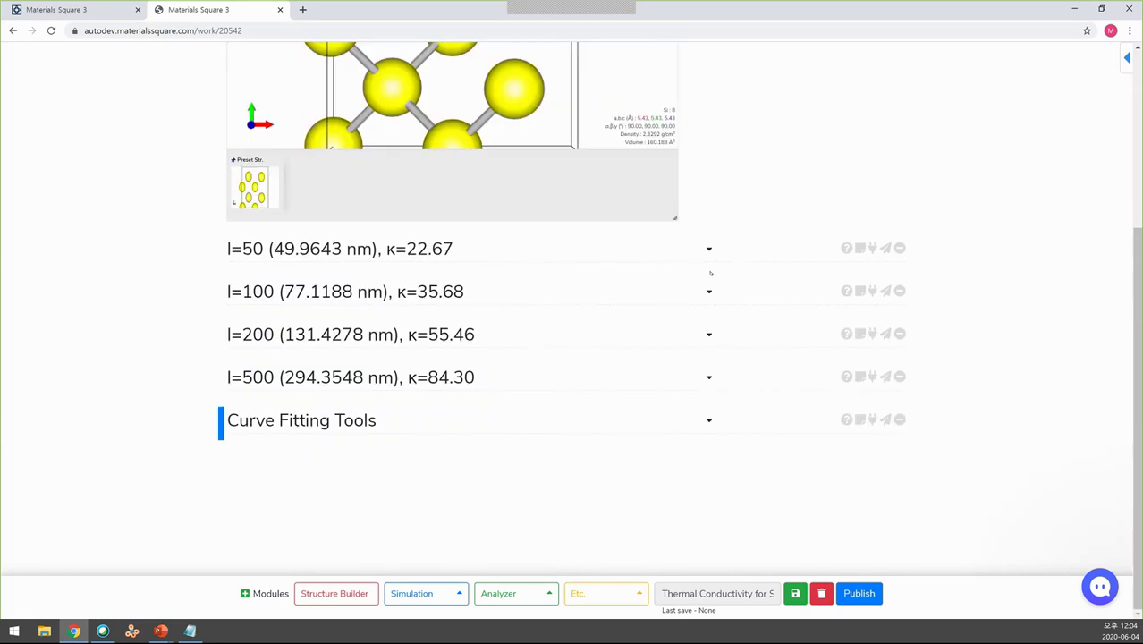
click(709, 420)
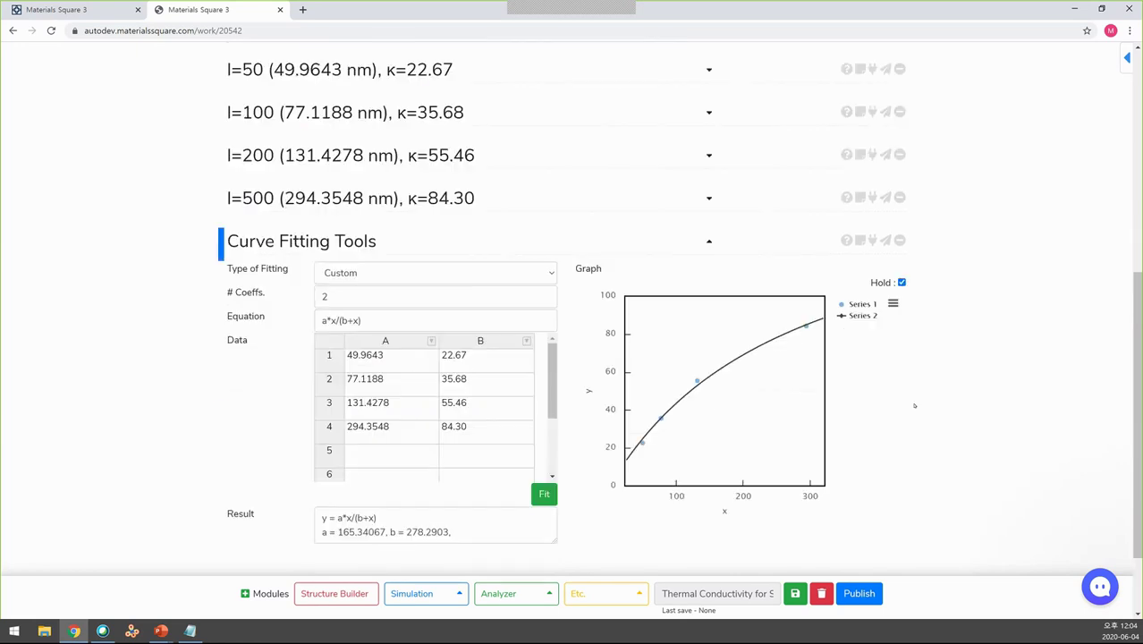
click(515, 592)
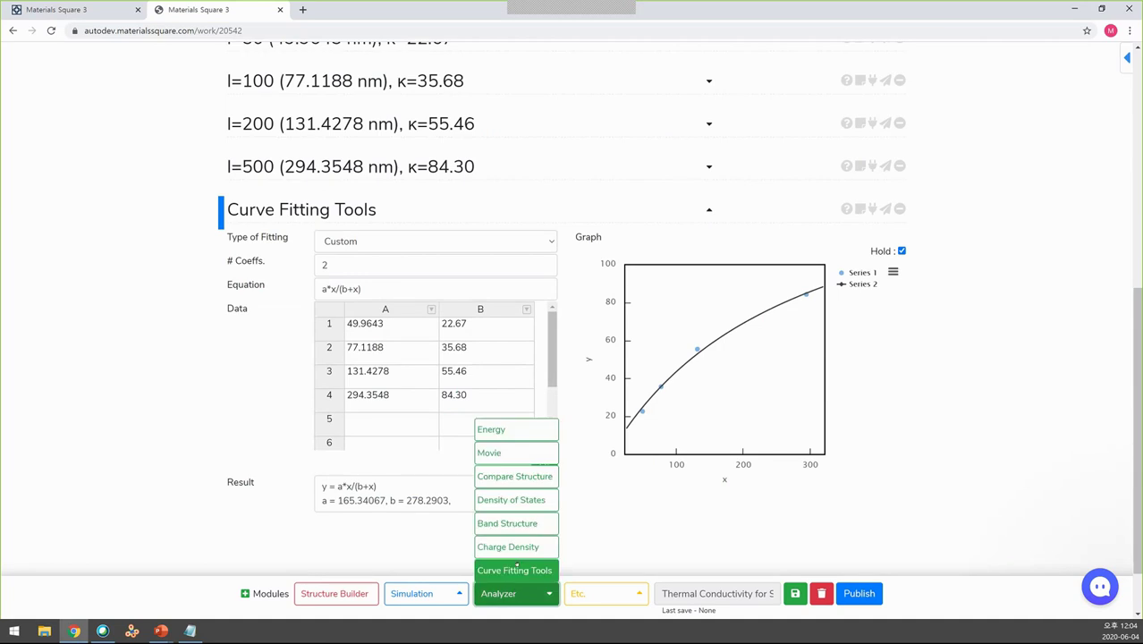
click(515, 570)
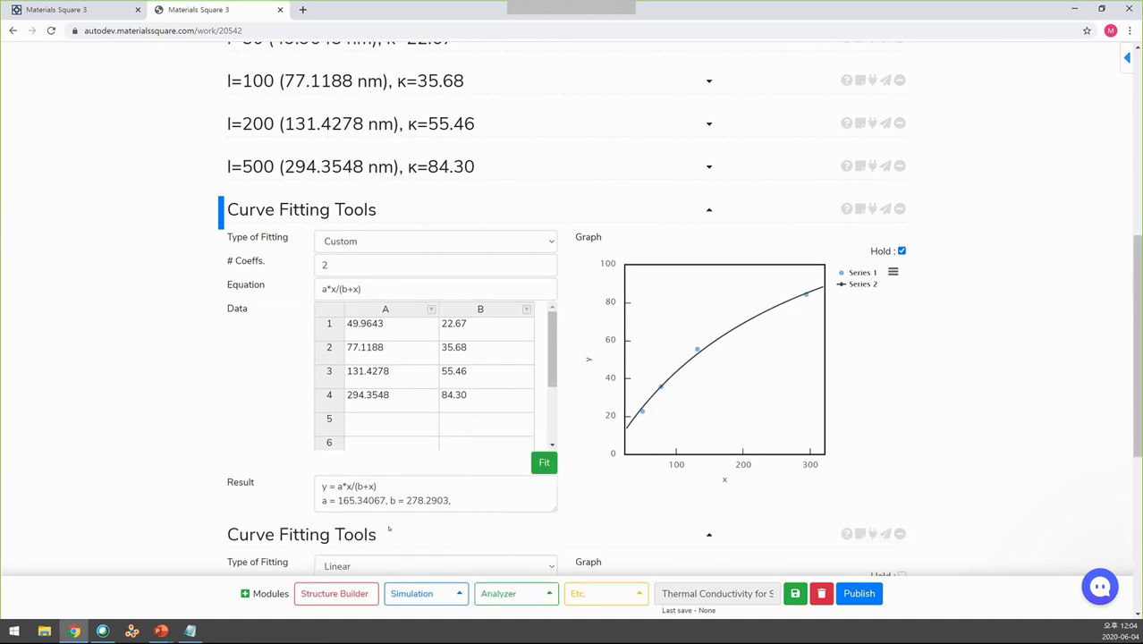
drag(355, 515, 355, 220)
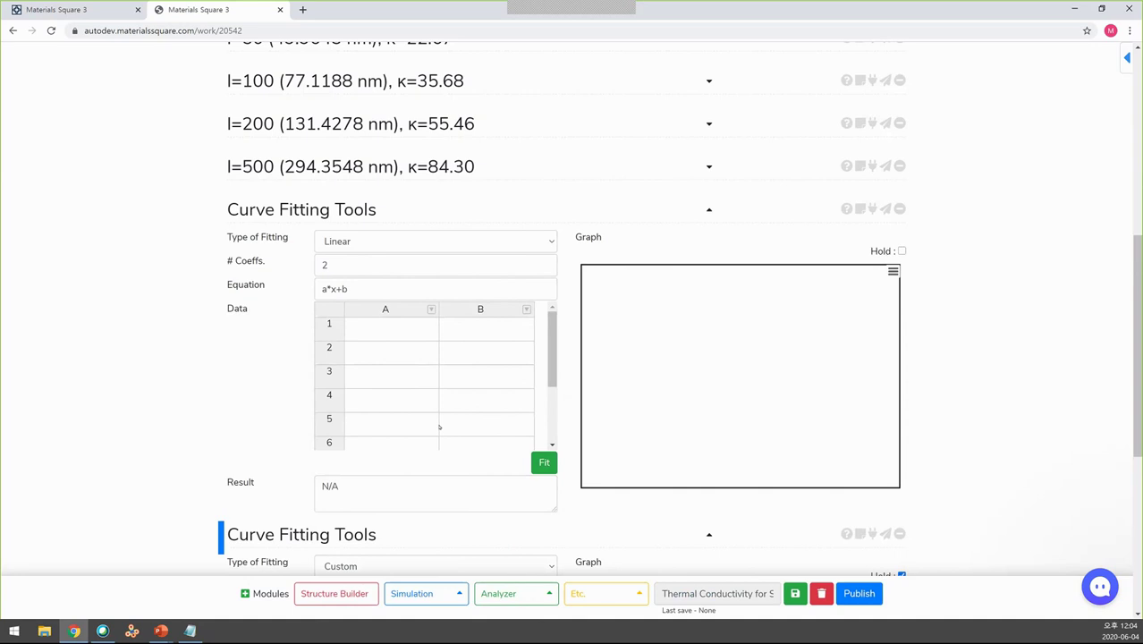
Step: Enter 1, 2, 3, 4 and 5 in column A, rows 1 to 5, of the new linear fit's data table
click(388, 329)
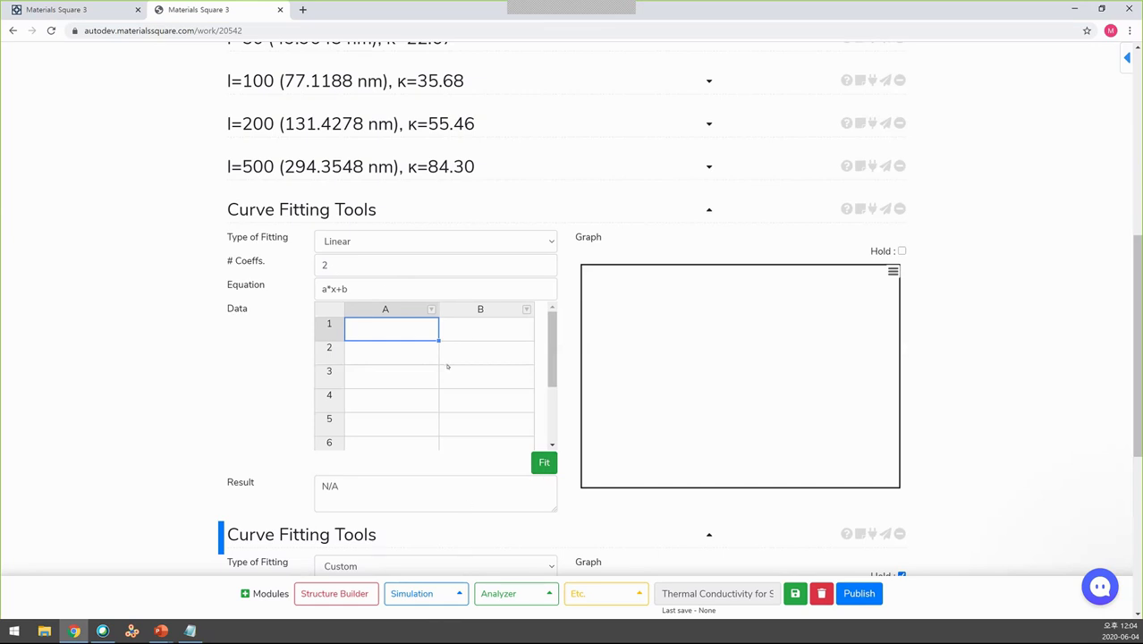
text(1)
key(Return)
text(2)
key(Return)
text(3)
key(Return)
text(4)
key(Return)
text(5)
key(Up)
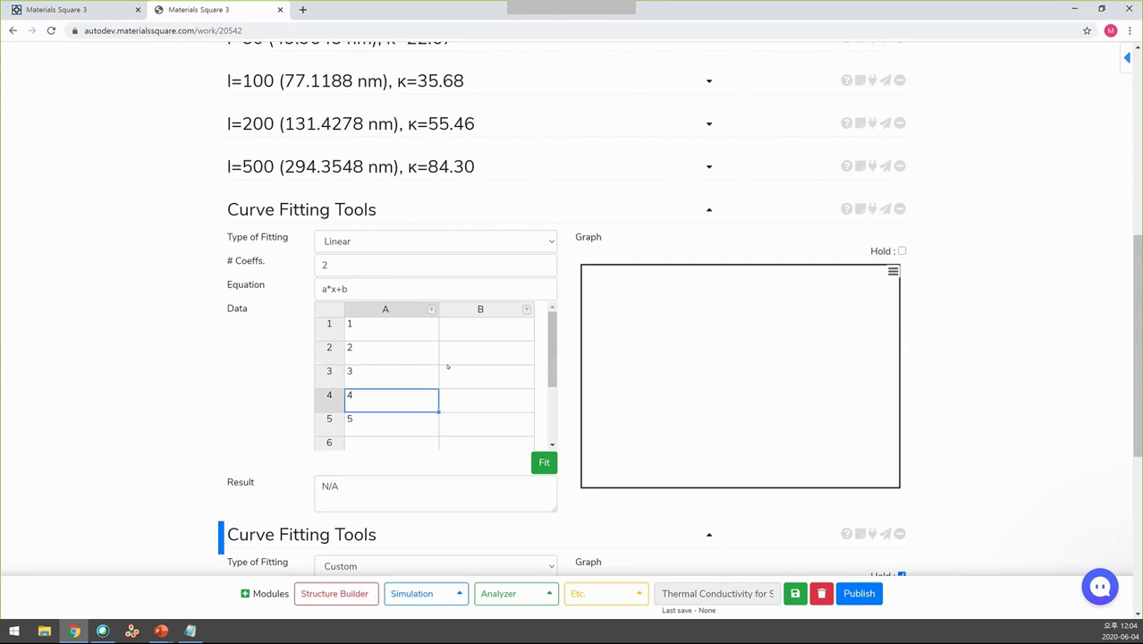
Step: Enter 2, 4, 6, 8 and 10 in column B of the data table and run the linear fit
click(477, 333)
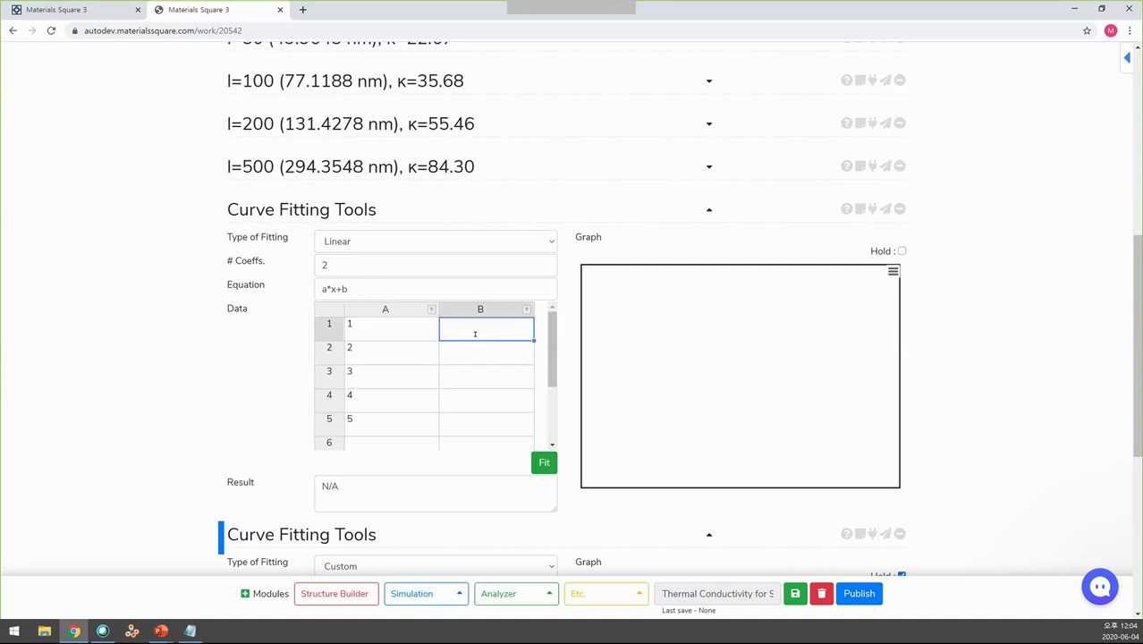
text(2)
key(Return)
text(4)
key(Return)
text(6)
key(Return)
text(8)
key(Return)
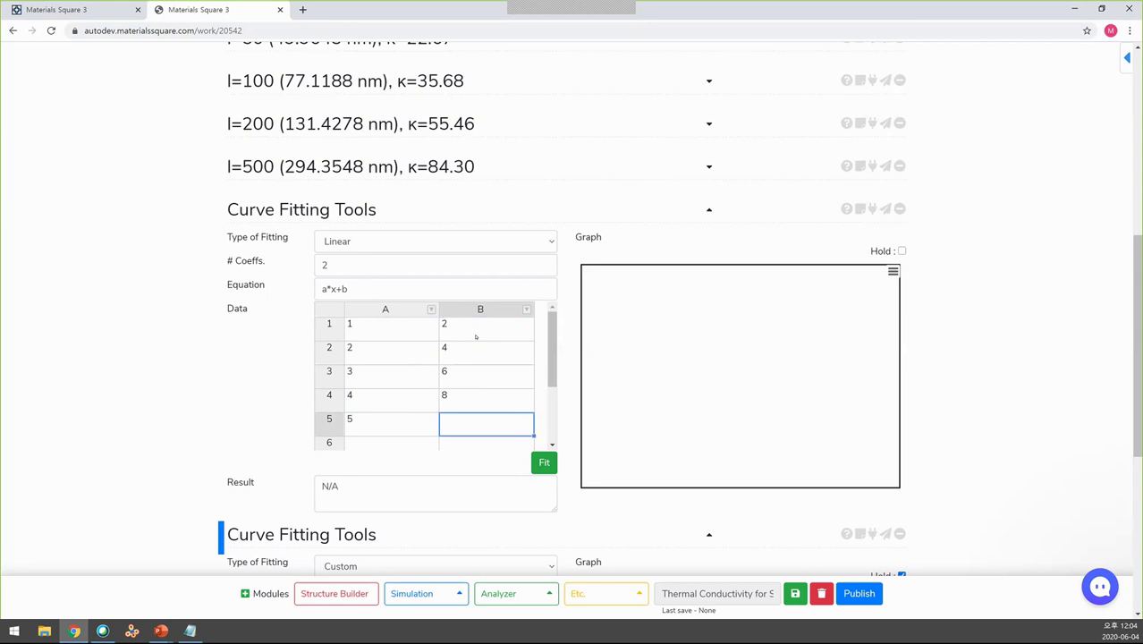
text(10)
click(543, 461)
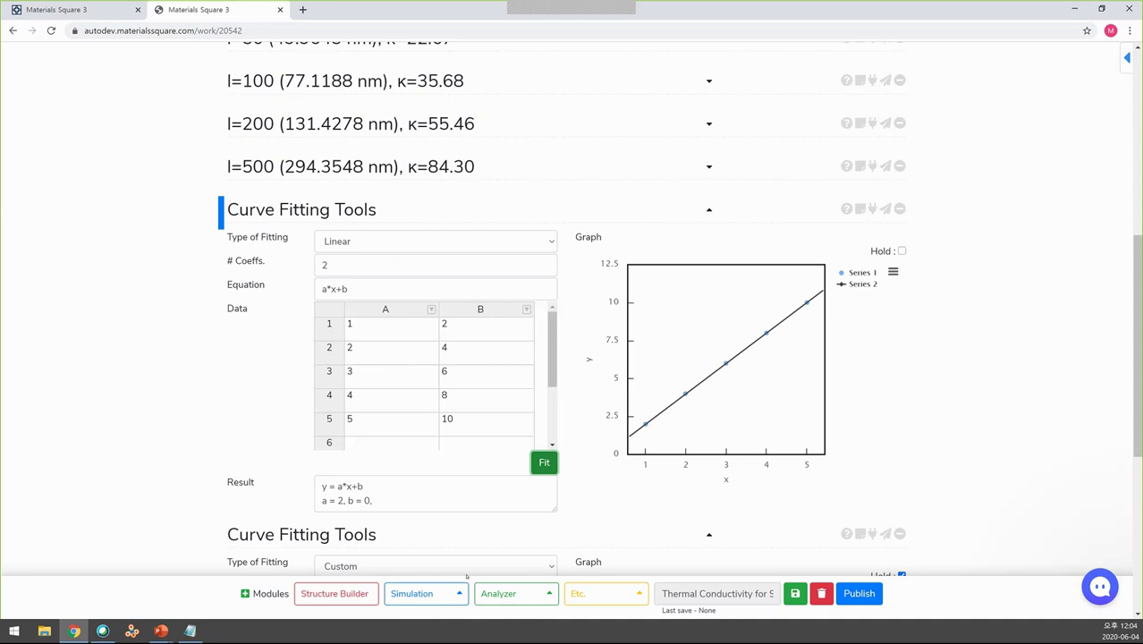
Step: Collapse the linear fit module and place another new Curve Fitting Tools module above the existing custom fit module
click(510, 595)
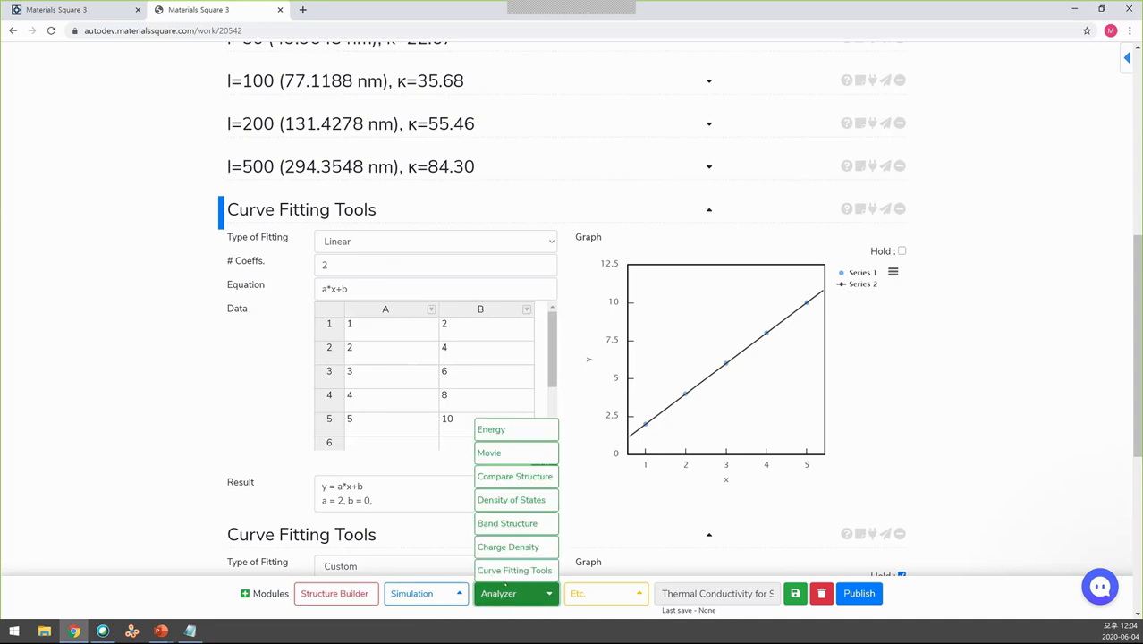
click(512, 593)
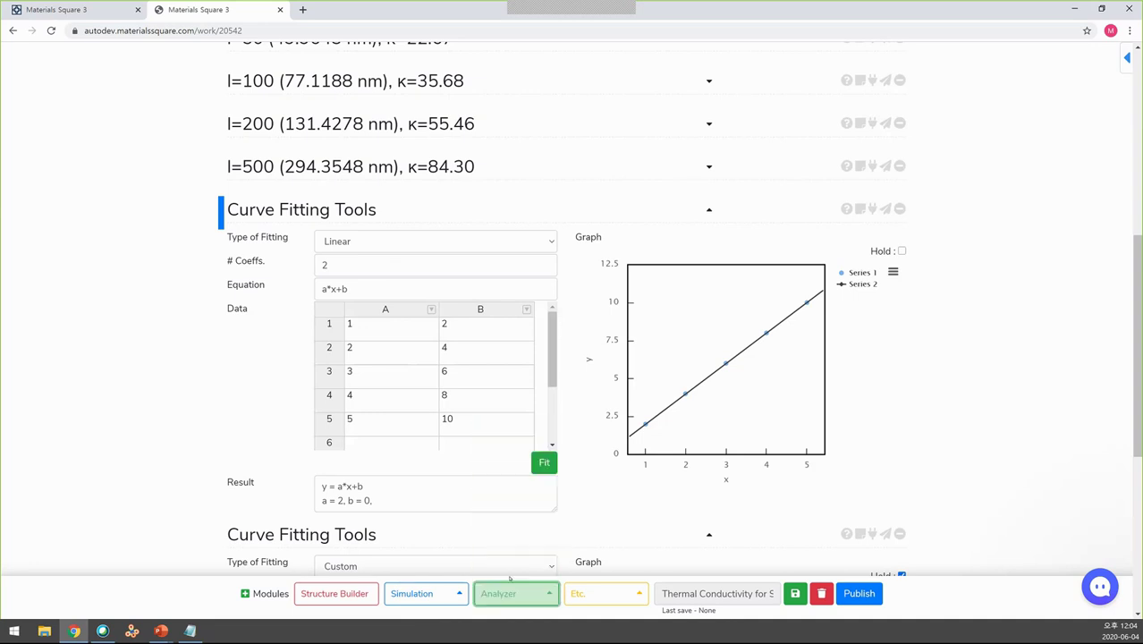
click(709, 210)
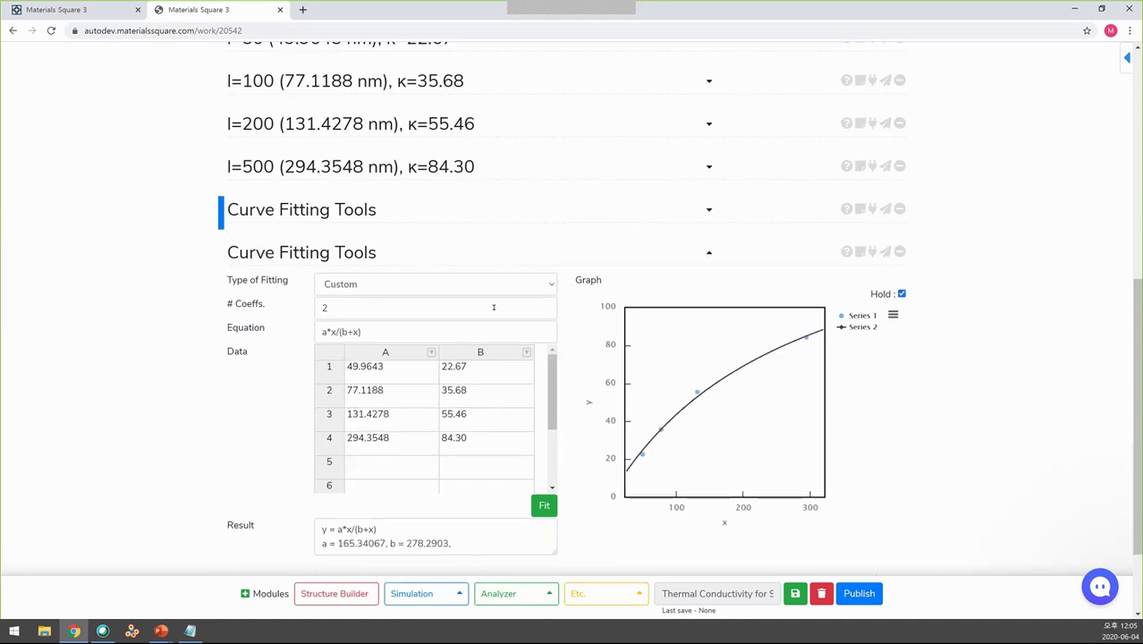
click(501, 594)
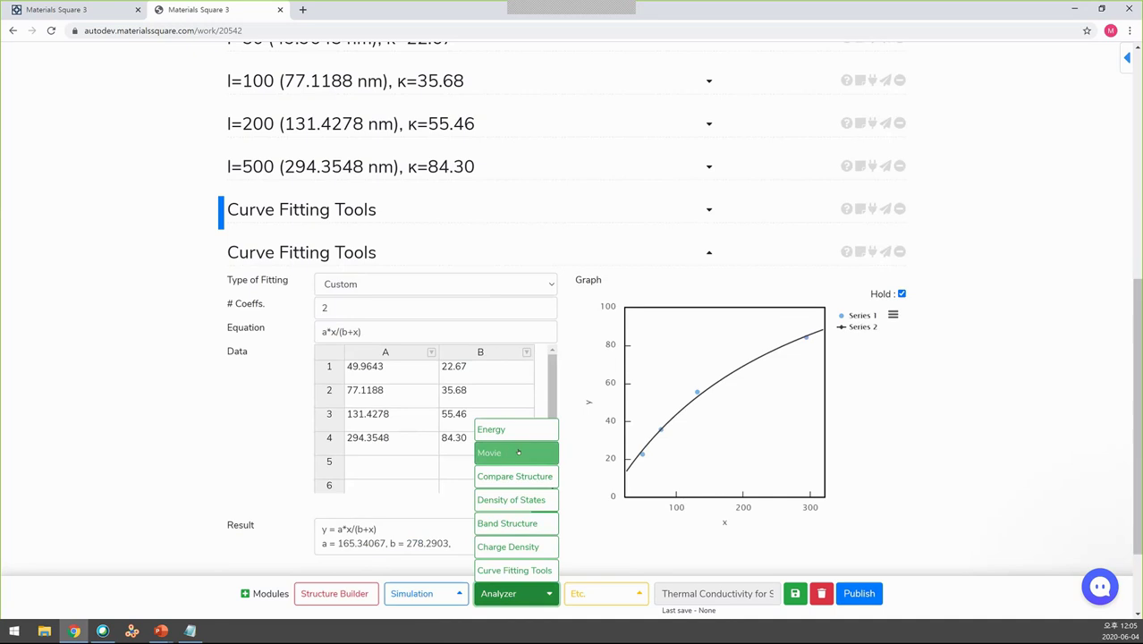
click(524, 573)
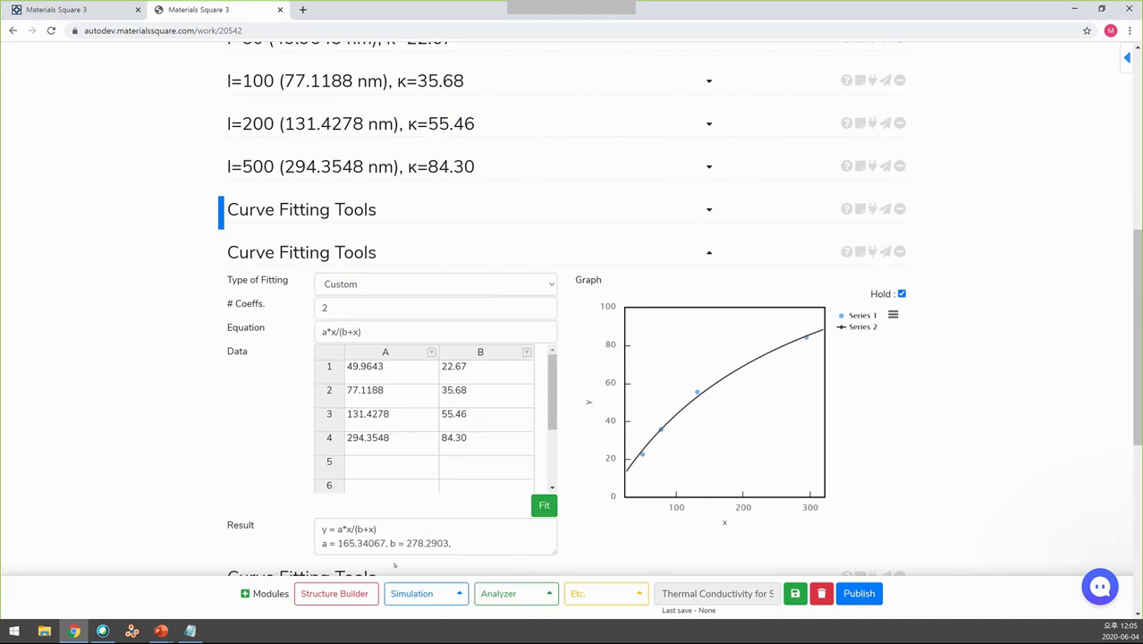
scroll(375, 547, down, 1)
drag(351, 529, 371, 211)
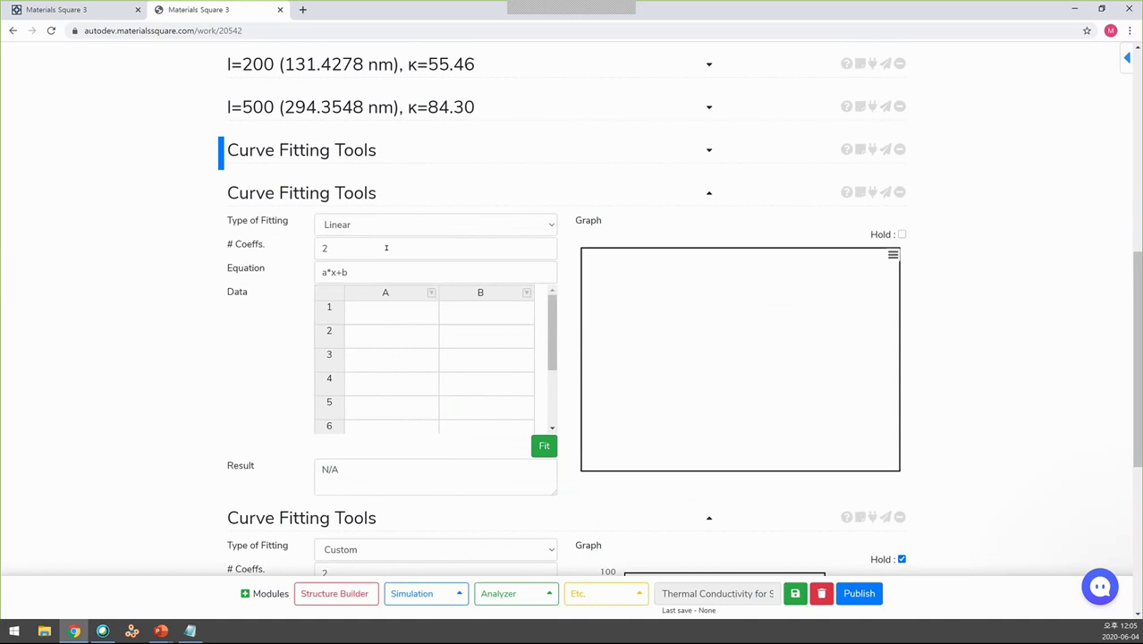
Step: Review the Curve Fitting Tool and cumulative energy slides in the presentation, and return to Materials Square
click(434, 224)
click(999, 244)
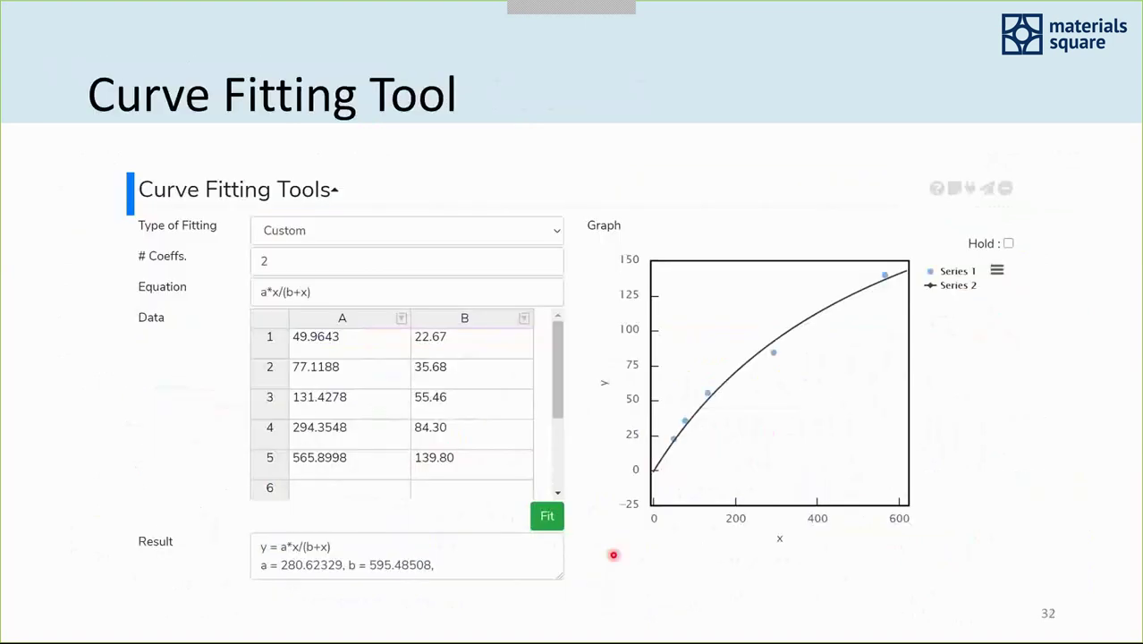
key(Left)
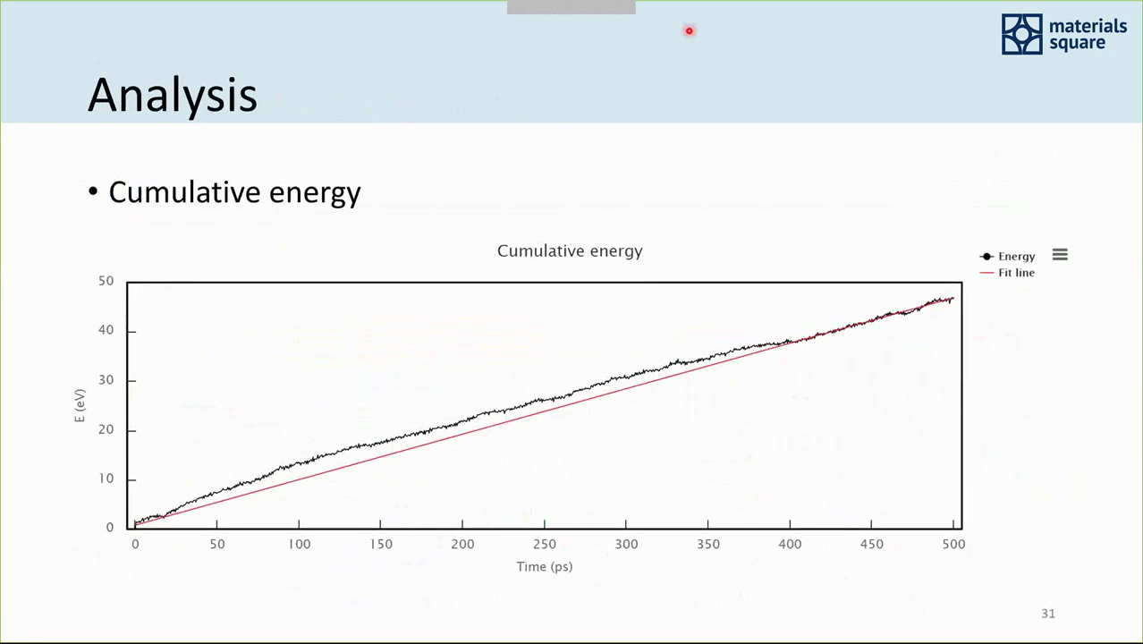
key(alt+Tab)
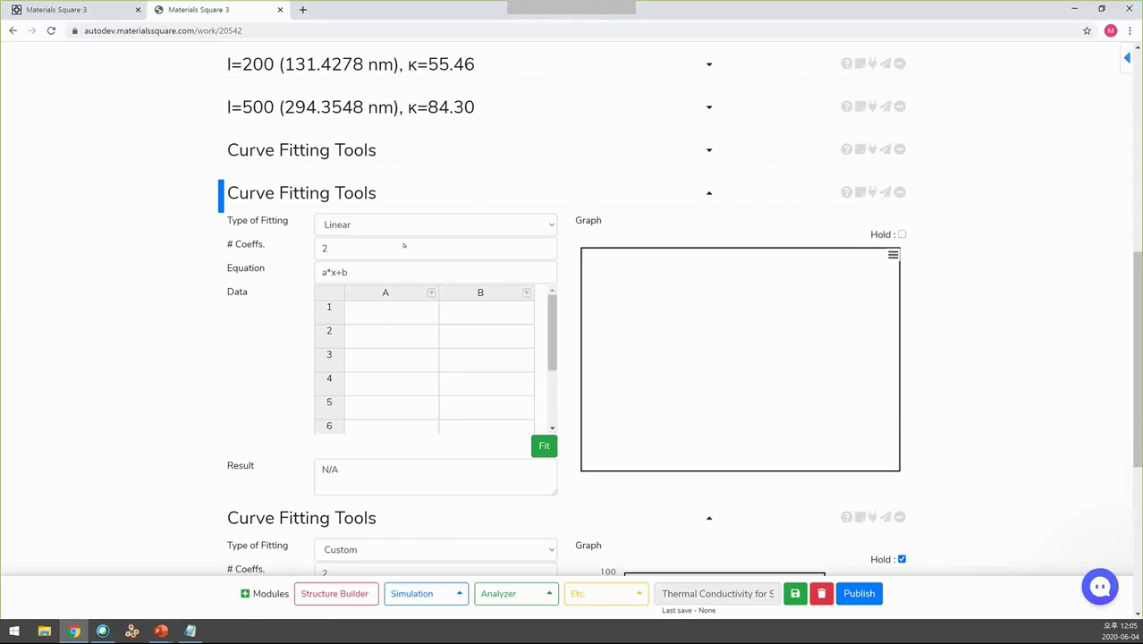
Step: Set the new module's fitting type to Custom with 2 coefficients and the equation a*x/(b+x)
click(427, 227)
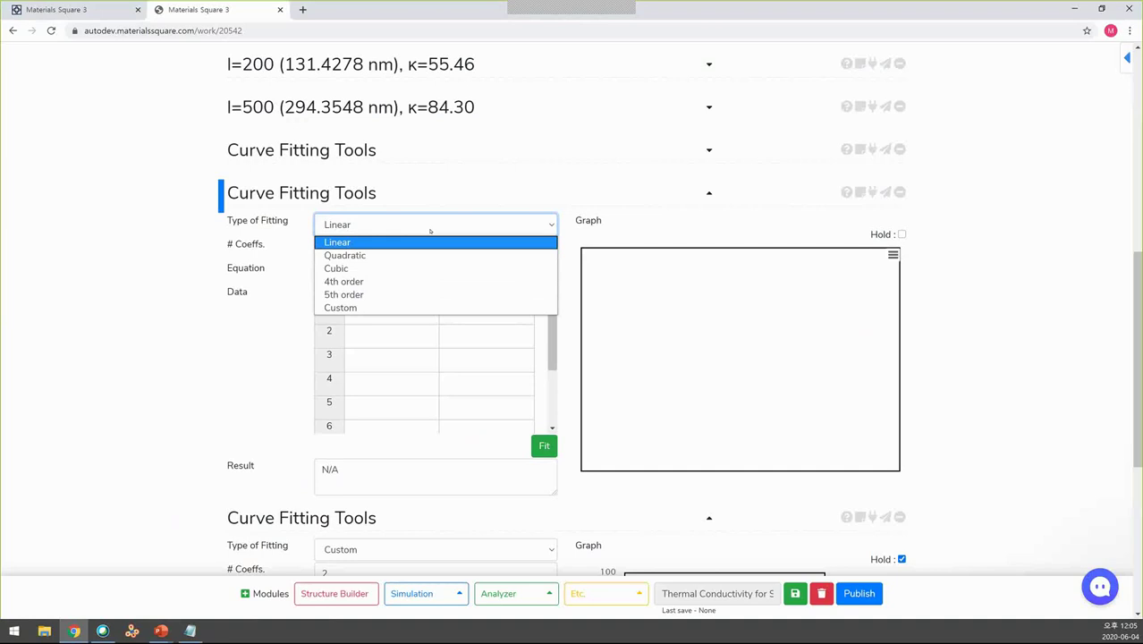
click(366, 309)
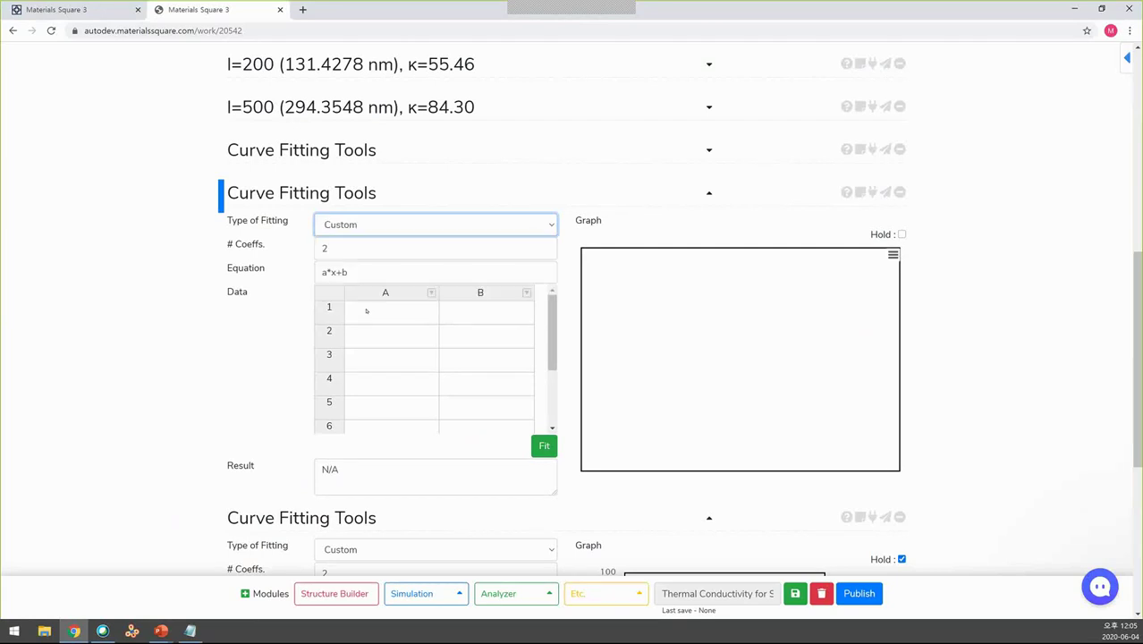
click(370, 247)
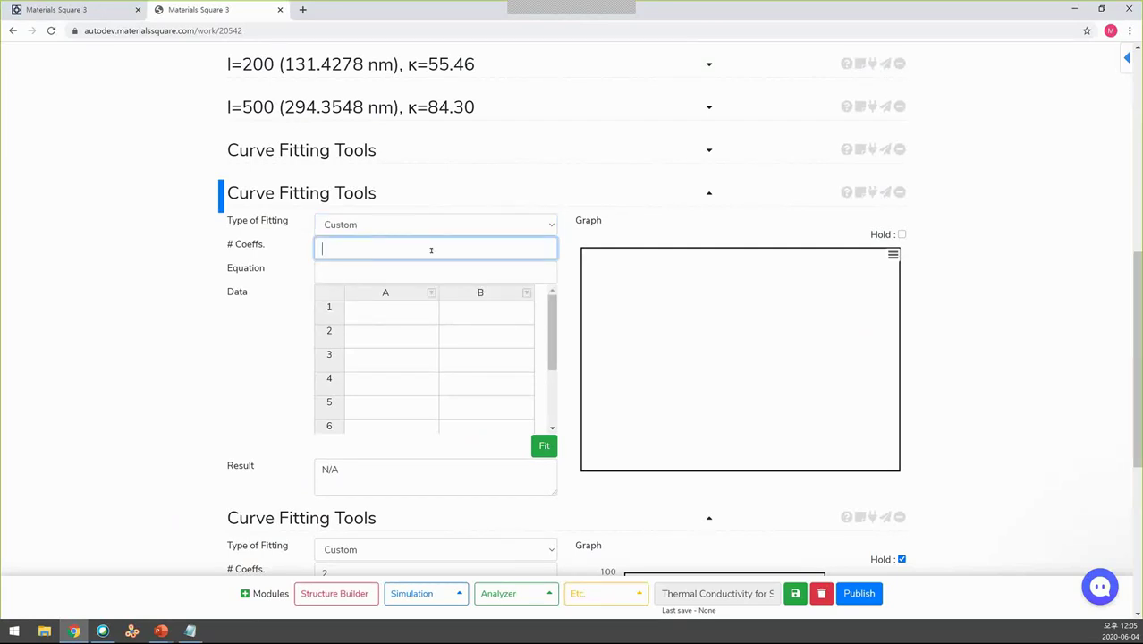
text(2)
click(396, 271)
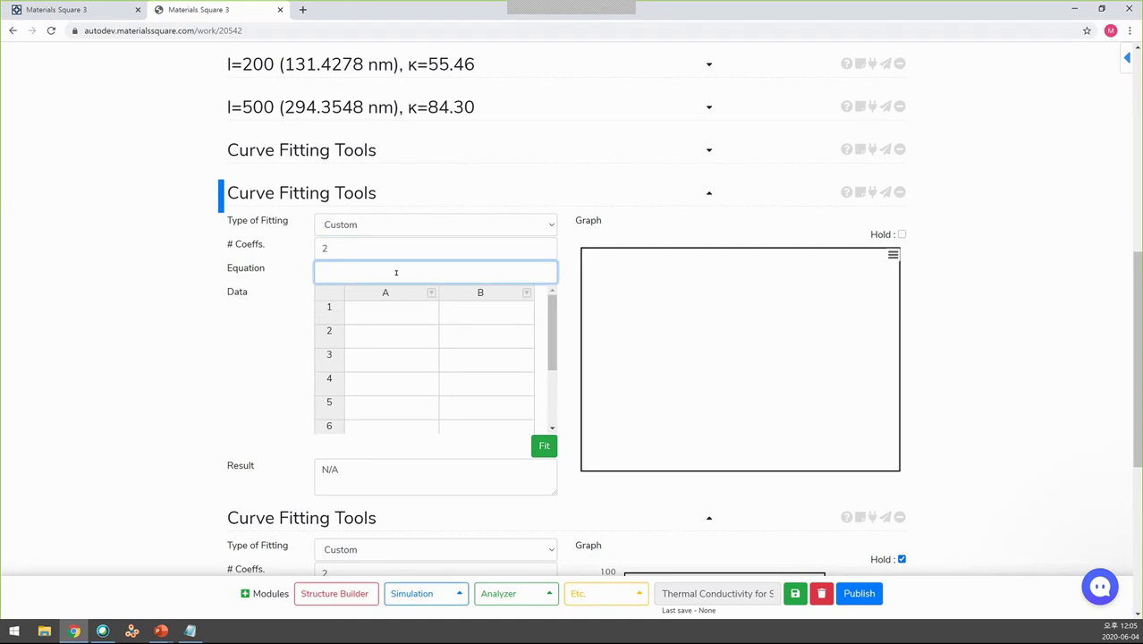
text(a*x/(b+xc)
key(BackSpace)
text())
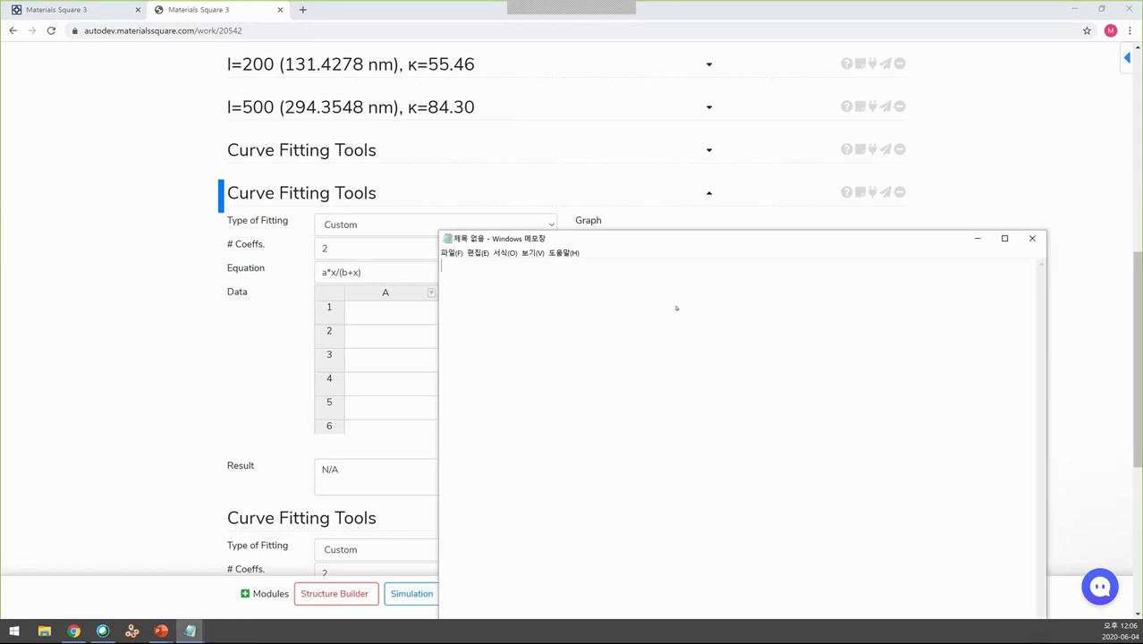
Step: Write "a = Theoretical limit of lattice thermal conductivity" as the first line of the blank Notepad document
text(a)
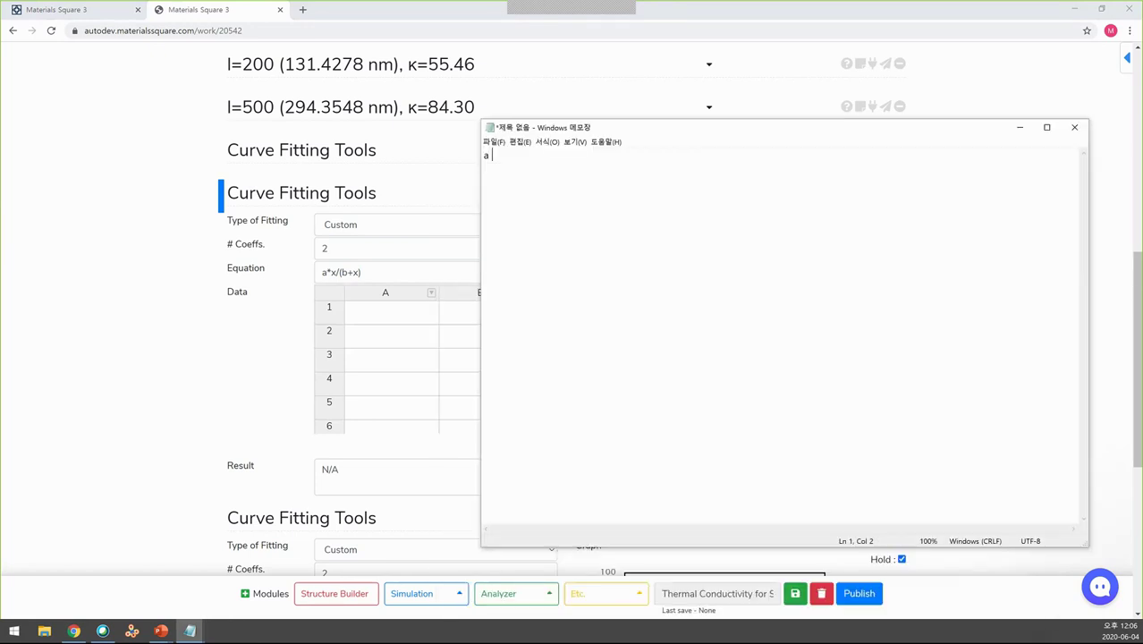
text( = D)
key(BackSpace)
text(Theoretical limit of lo)
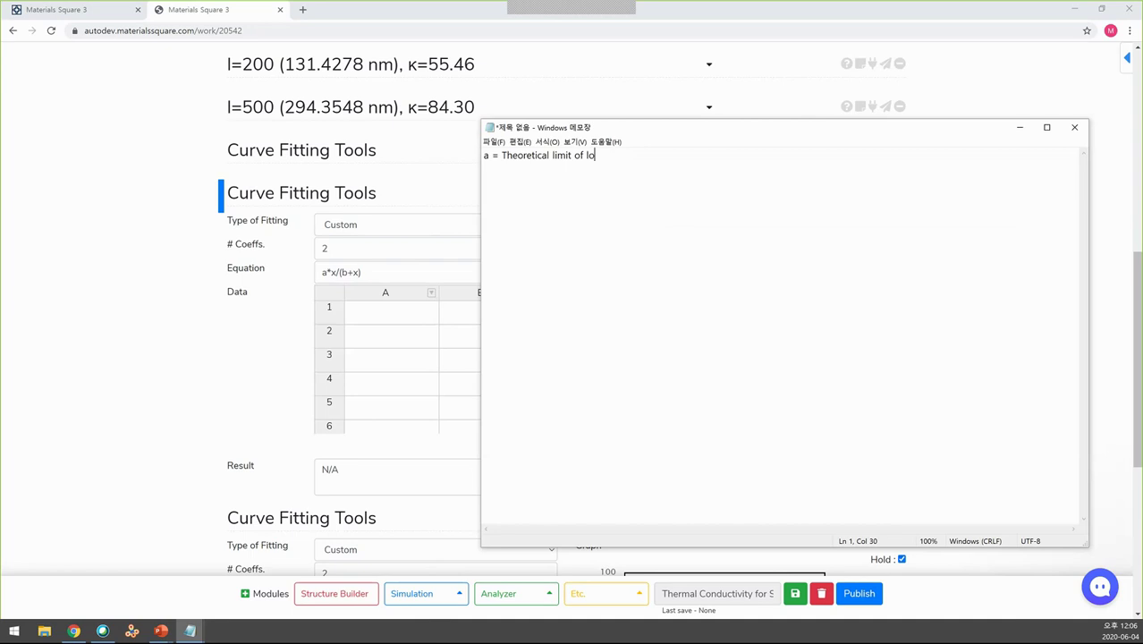
key(BackSpace)
text(attice thermal conduycgi)
key(BackSpace)
key(BackSpace)
key(BackSpace)
key(BackSpace)
text(ctivity)
key(Return)
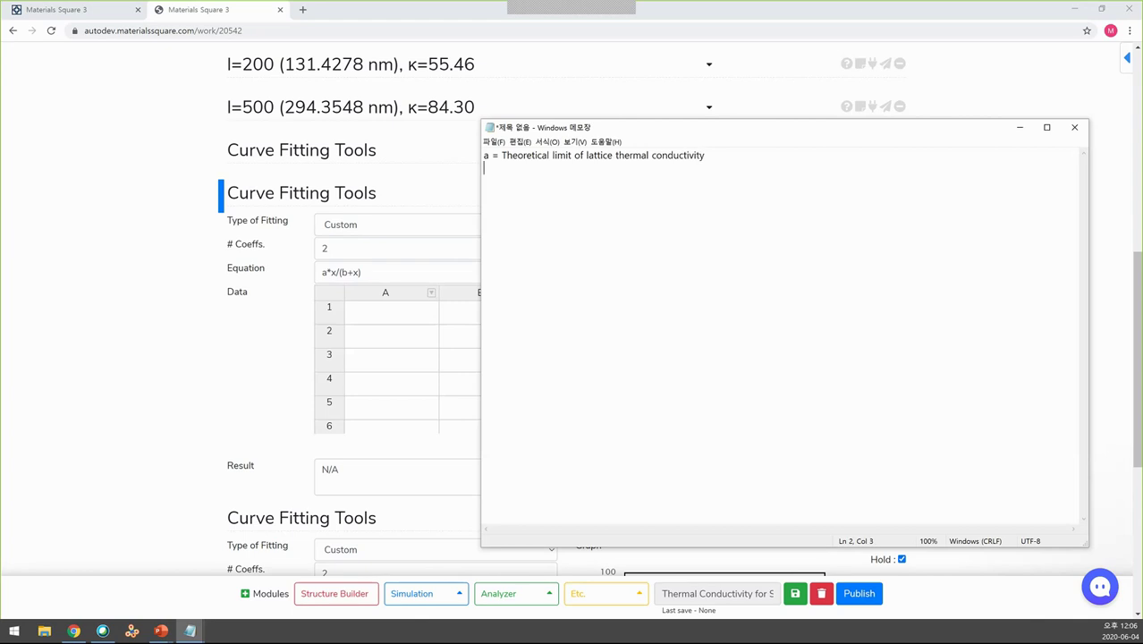
Step: Write "b = Mode-independent phonon mean free path (MFP)" as the second Notepad line, and resize and move the window off the fitting data table
text(b = Mode-independent phonon mea)
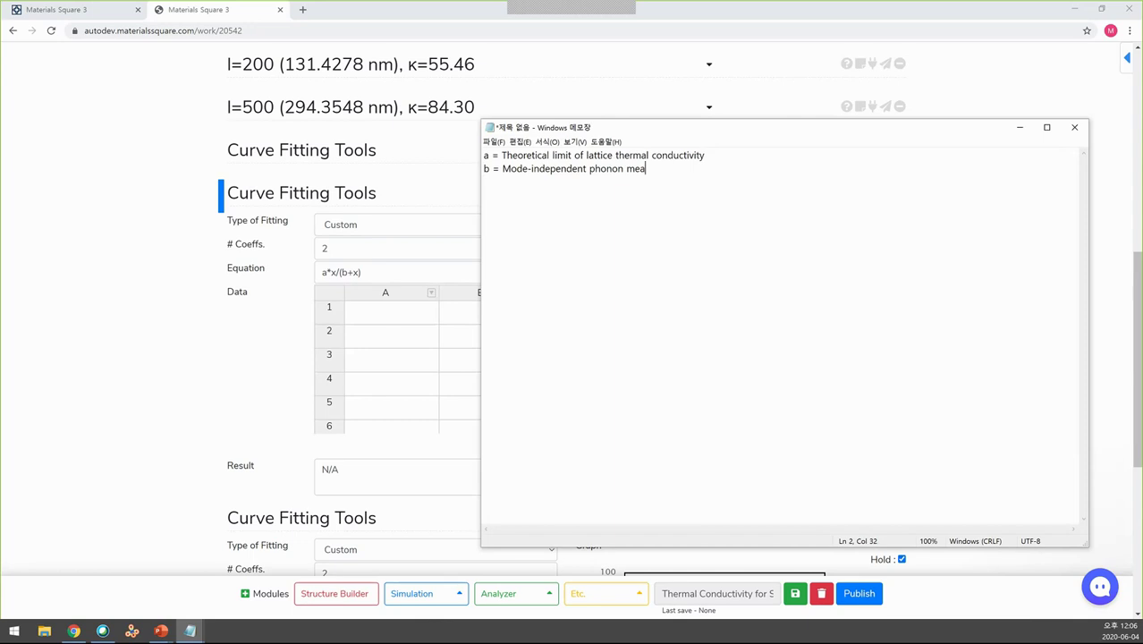
text(n free path (MFP))
drag(773, 263, 769, 262)
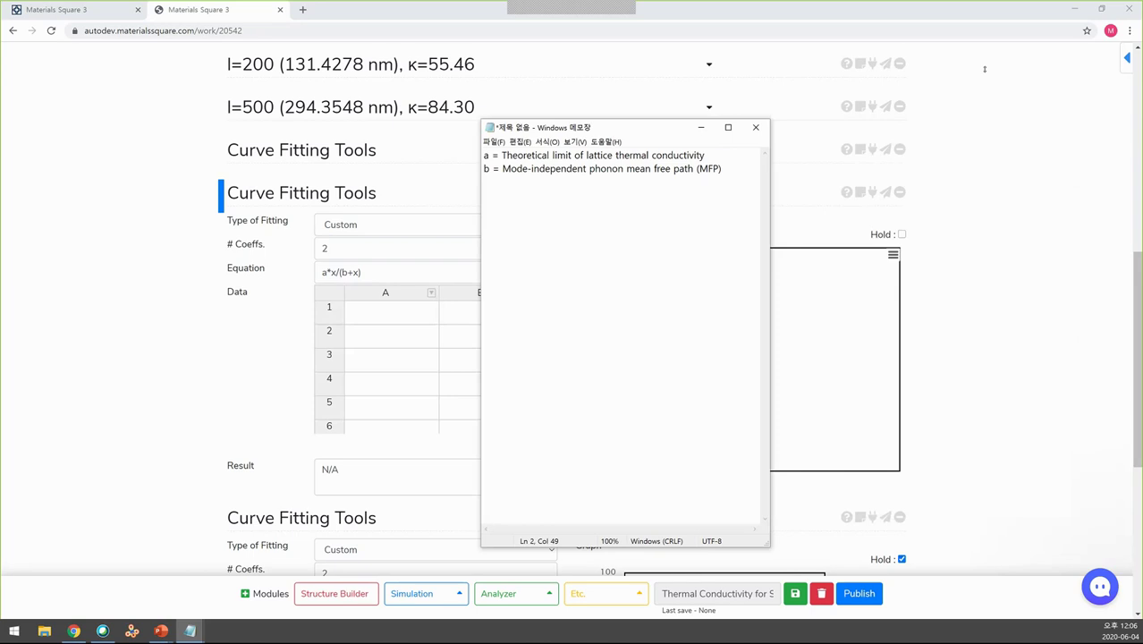
drag(984, 69, 988, 80)
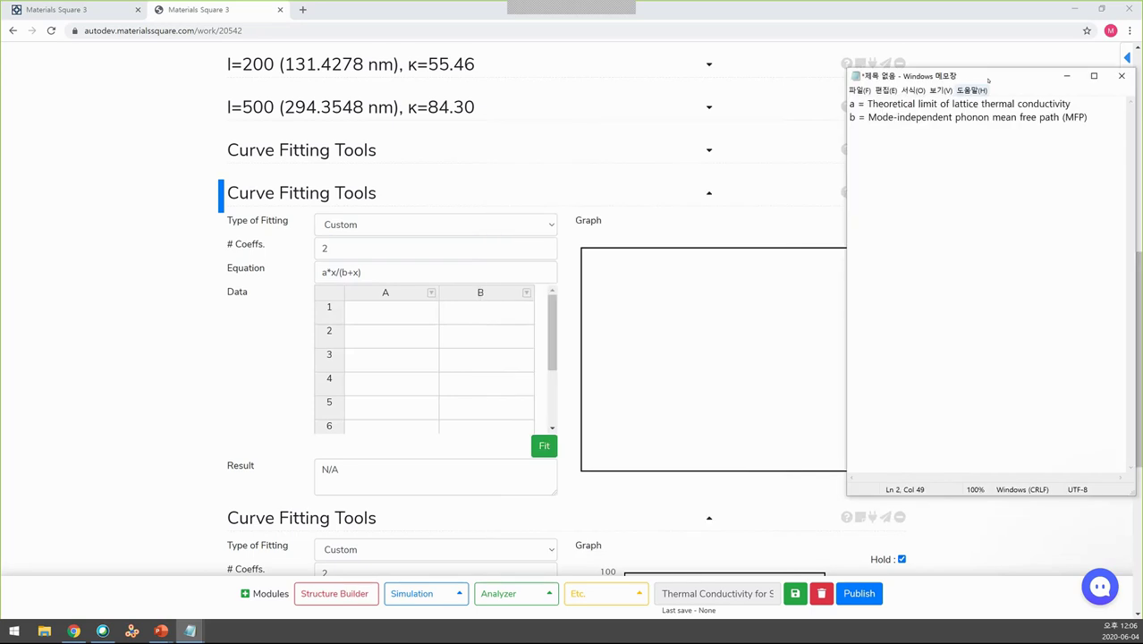
drag(847, 178, 606, 179)
Step: Set the Notepad font size to 20 and narrow the window to fit the two definition lines
click(671, 90)
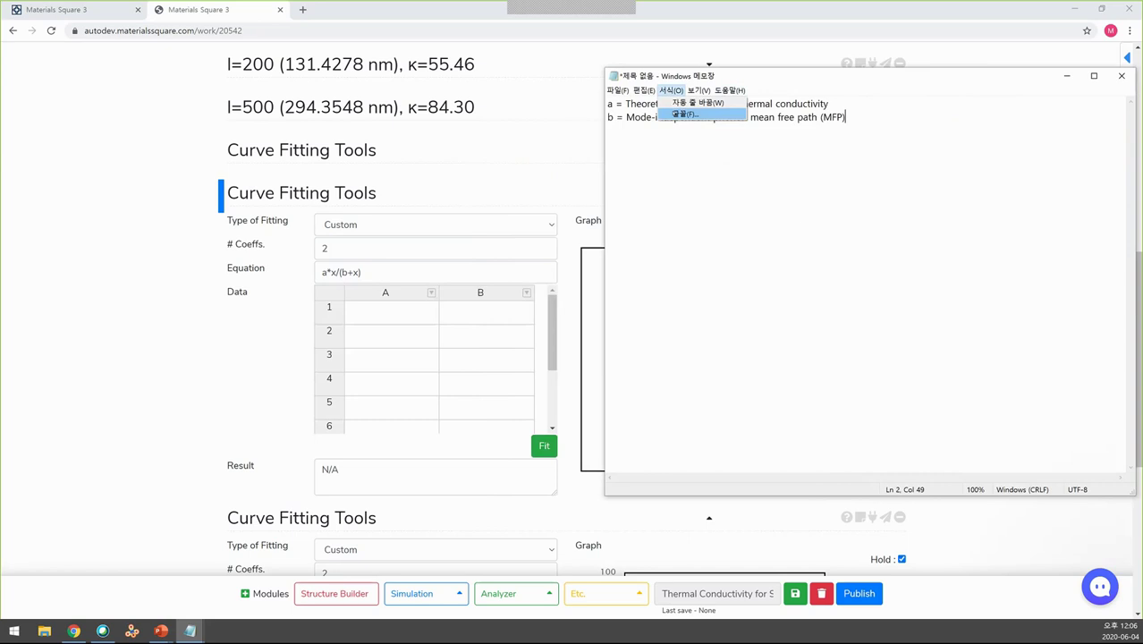
click(684, 113)
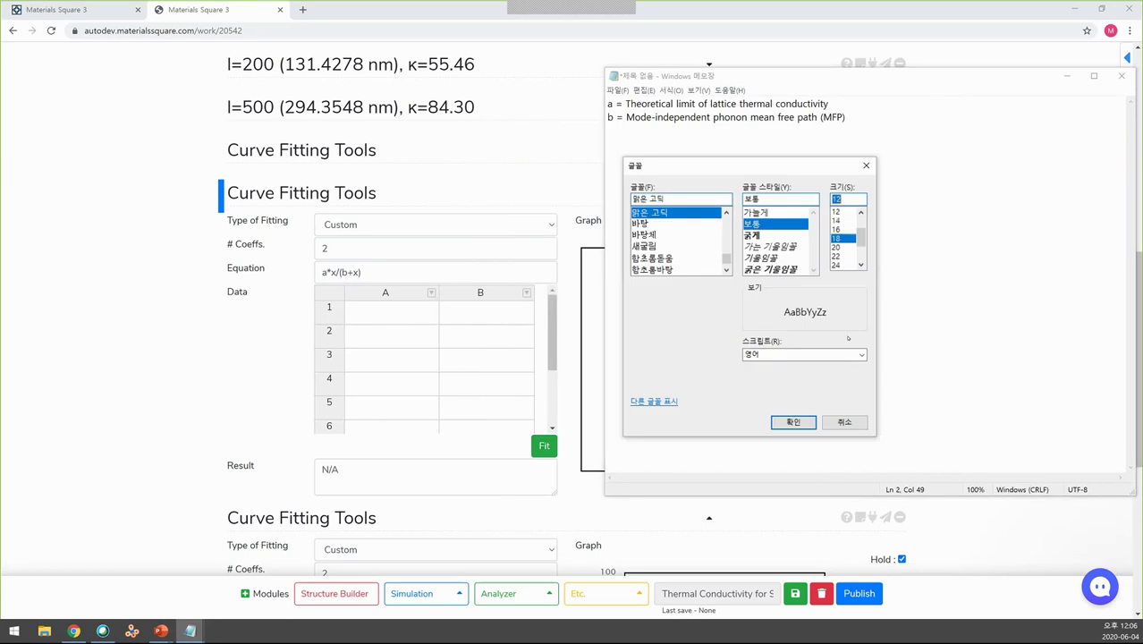
click(836, 247)
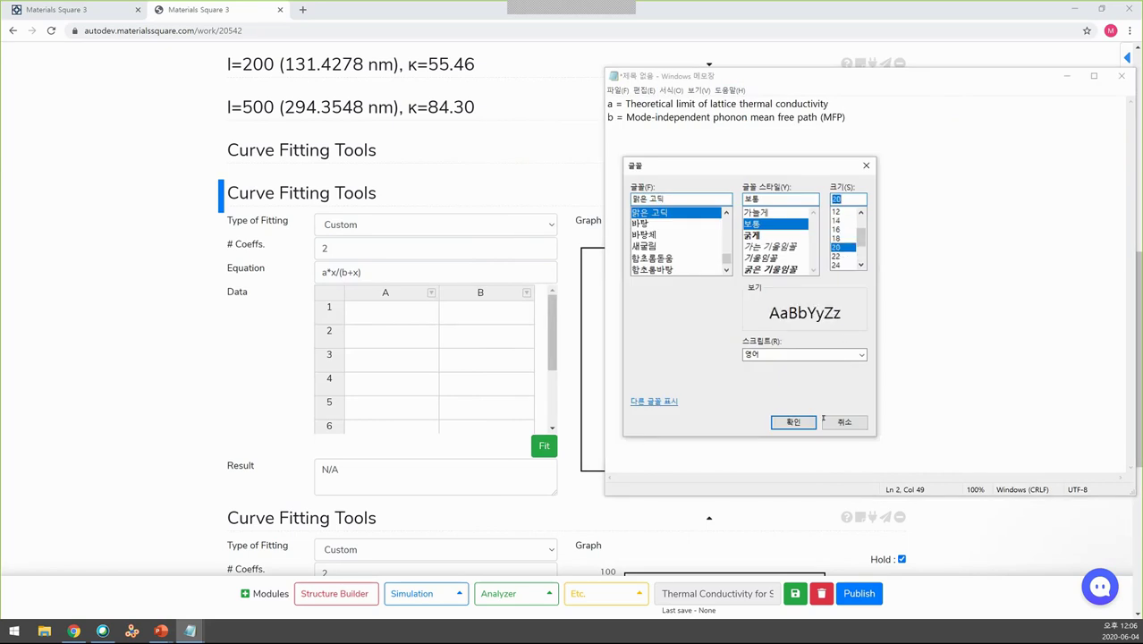
click(792, 421)
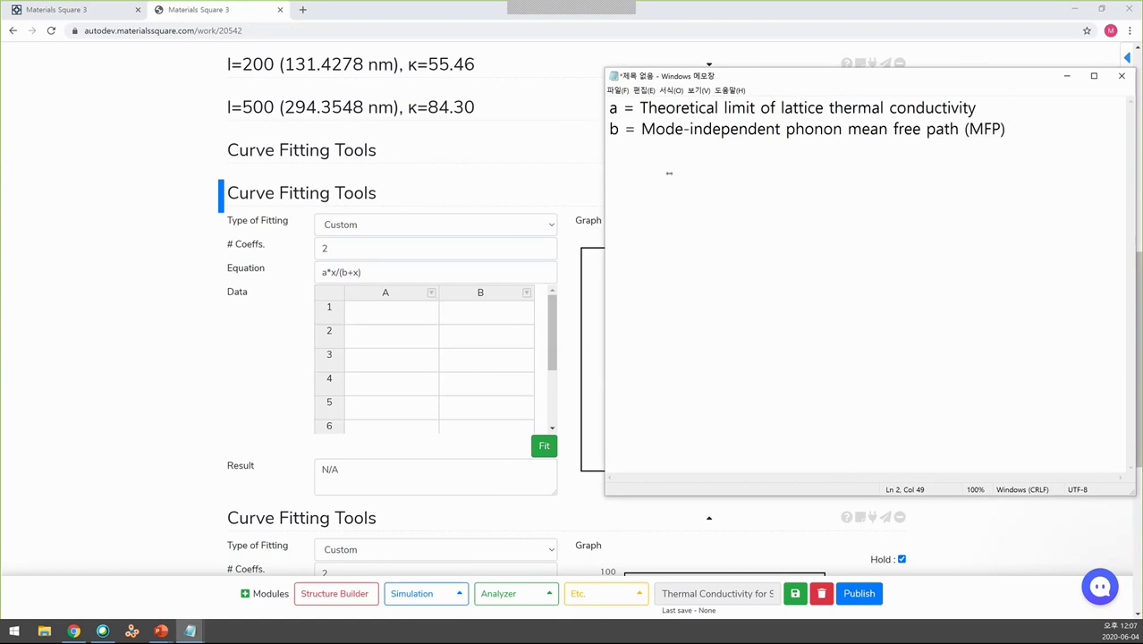
drag(688, 172, 700, 173)
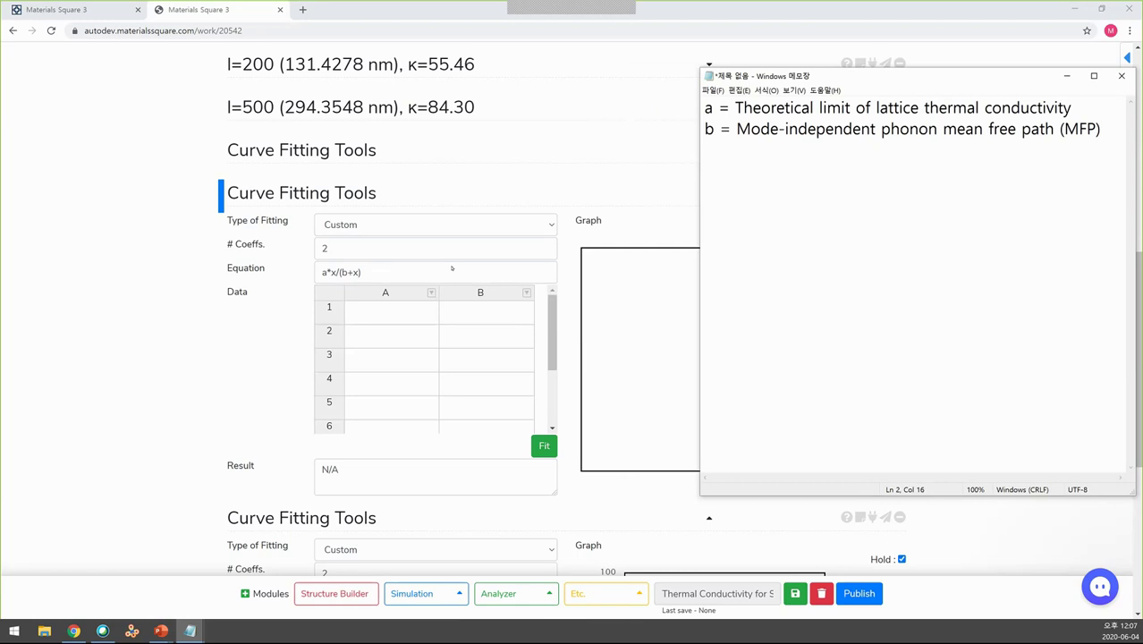
Step: Copy the equation from the Materials Square fitting module into Notepad, two lines below the definitions, as "y = a*x/(b+x)"
triple_click(381, 273)
key(ctrl+c)
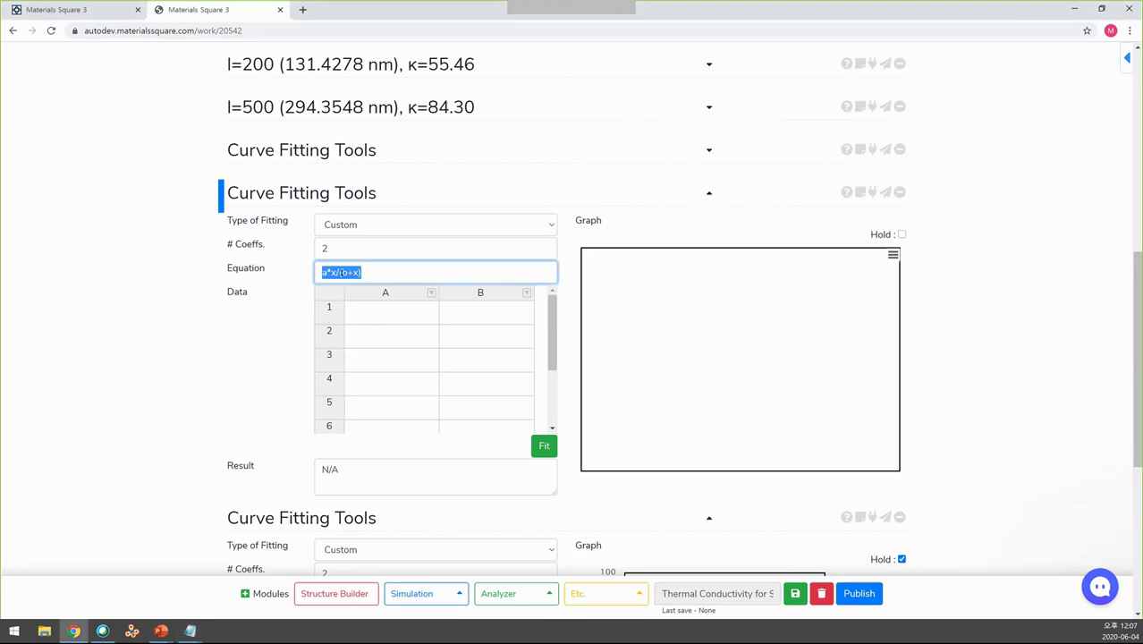
key(alt+Tab)
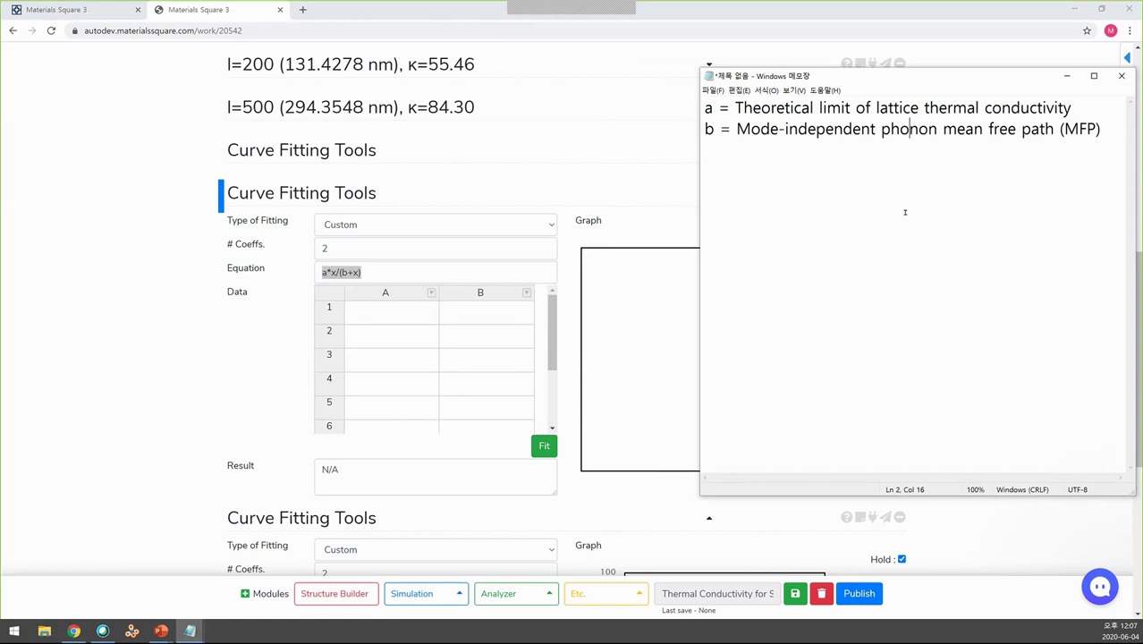
key(Right)
key(Right)
key(Right)
key(Right)
key(Right)
key(Right)
key(Right)
key(Right)
key(Right)
key(End)
key(Return)
key(Return)
key(ctrl+v)
click(716, 171)
key(Home)
text(y =)
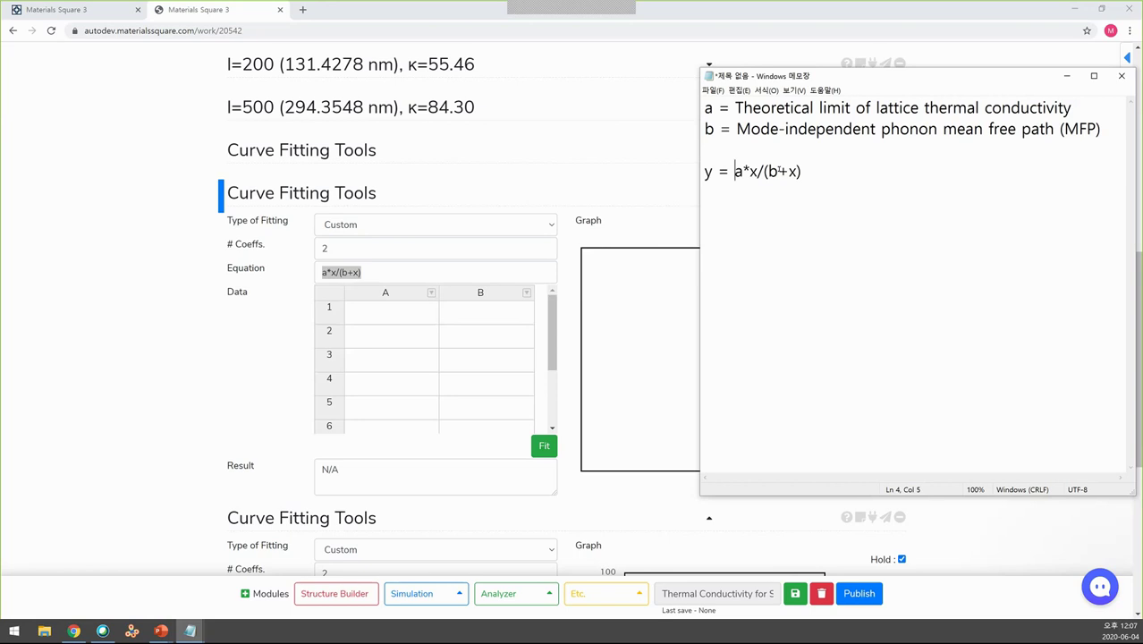
Step: Return to Materials Square and fill the first data row of the new fitting module with 49.96 and 22.67
click(365, 271)
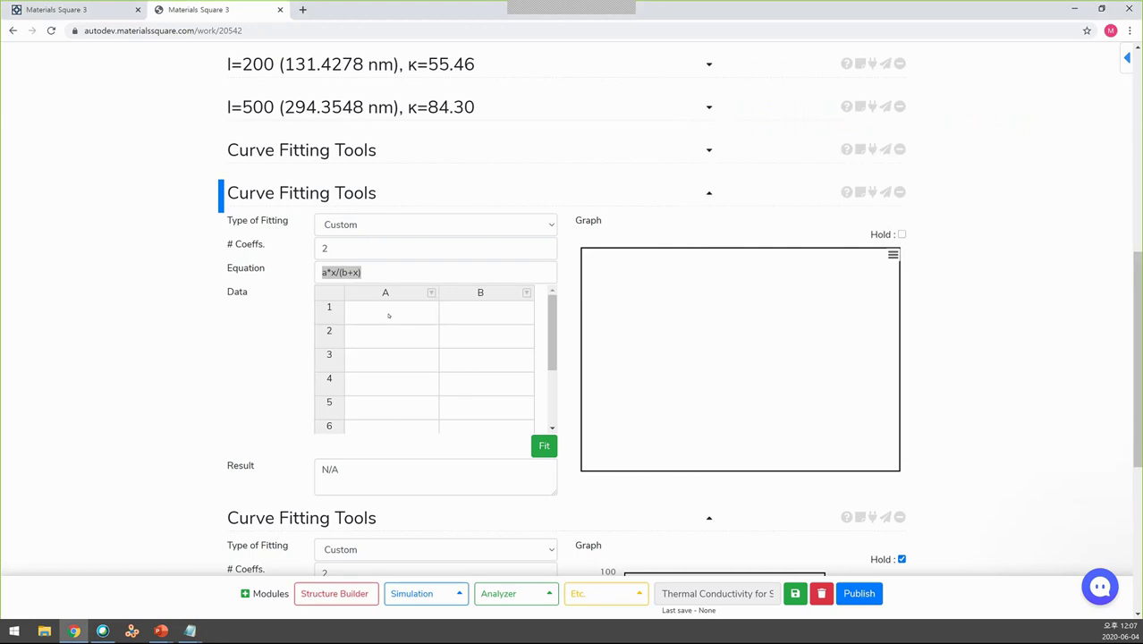
click(388, 315)
scroll(599, 312, up, 2)
scroll(600, 314, up, 1)
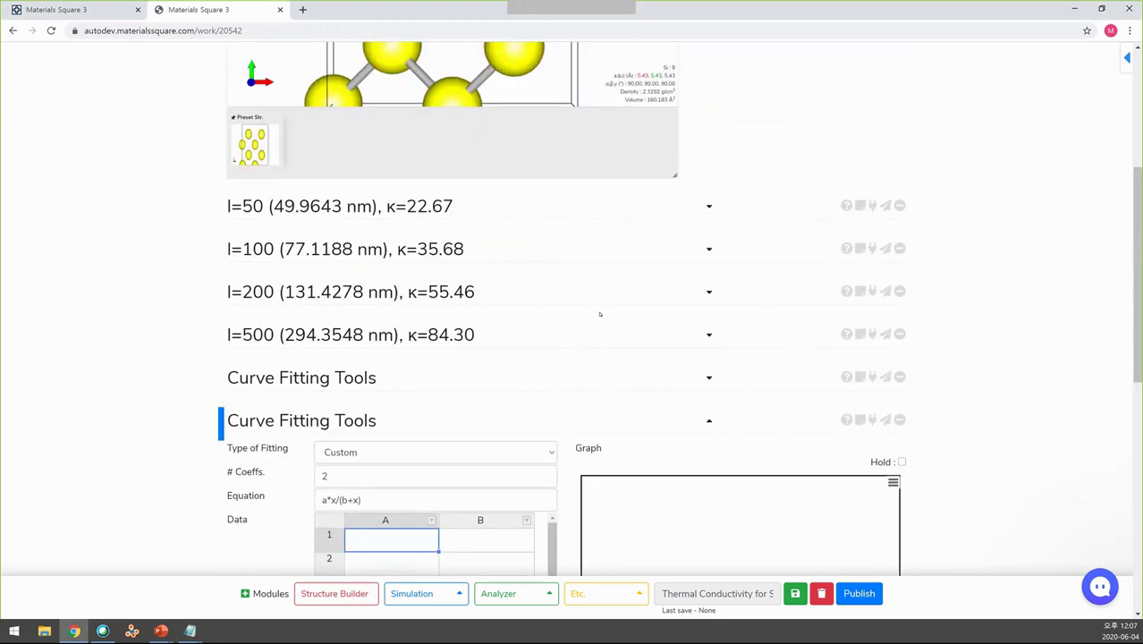
scroll(600, 313, down, 1)
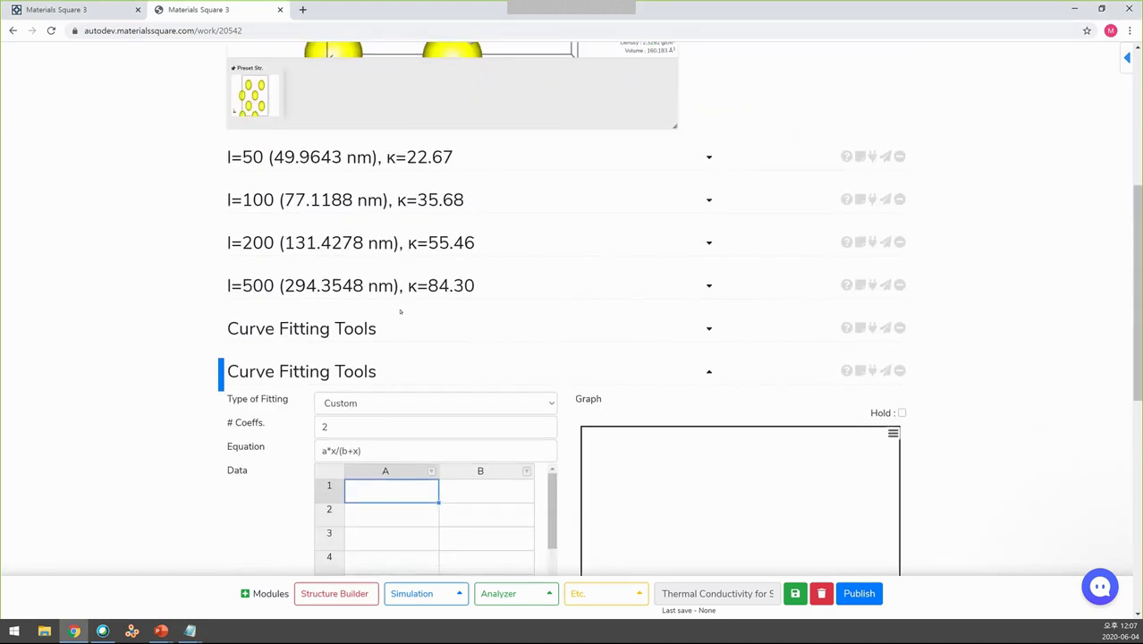
text(49.96)
key(Tab)
text(22.67)
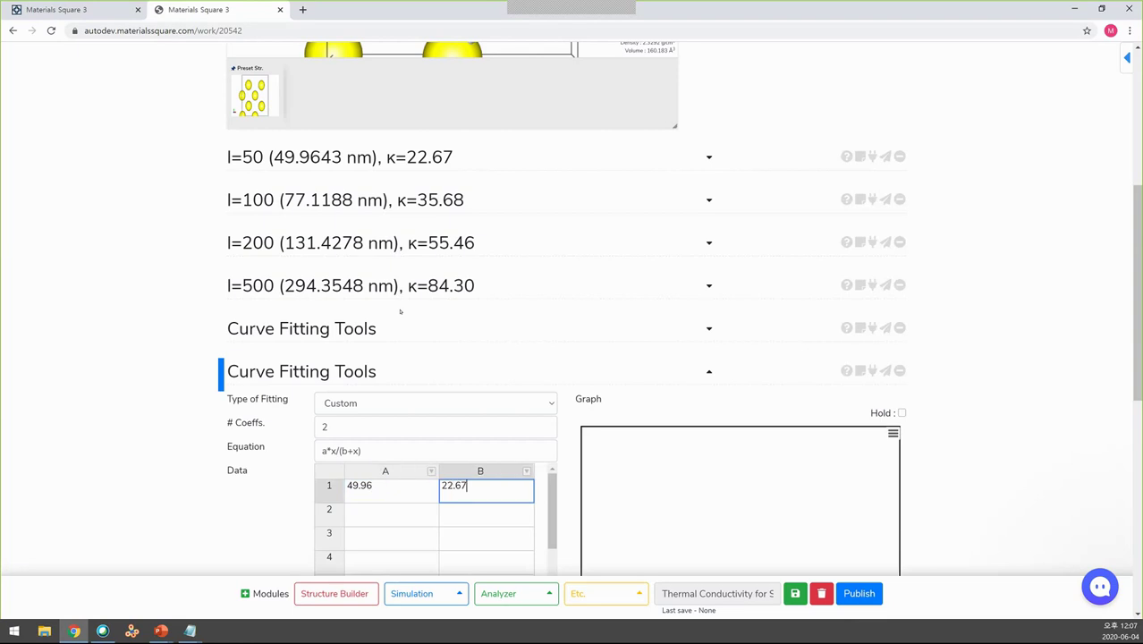
key(Return)
Step: Fill the second data row with 77.12 in column A and 35.68 in column B
key(Left)
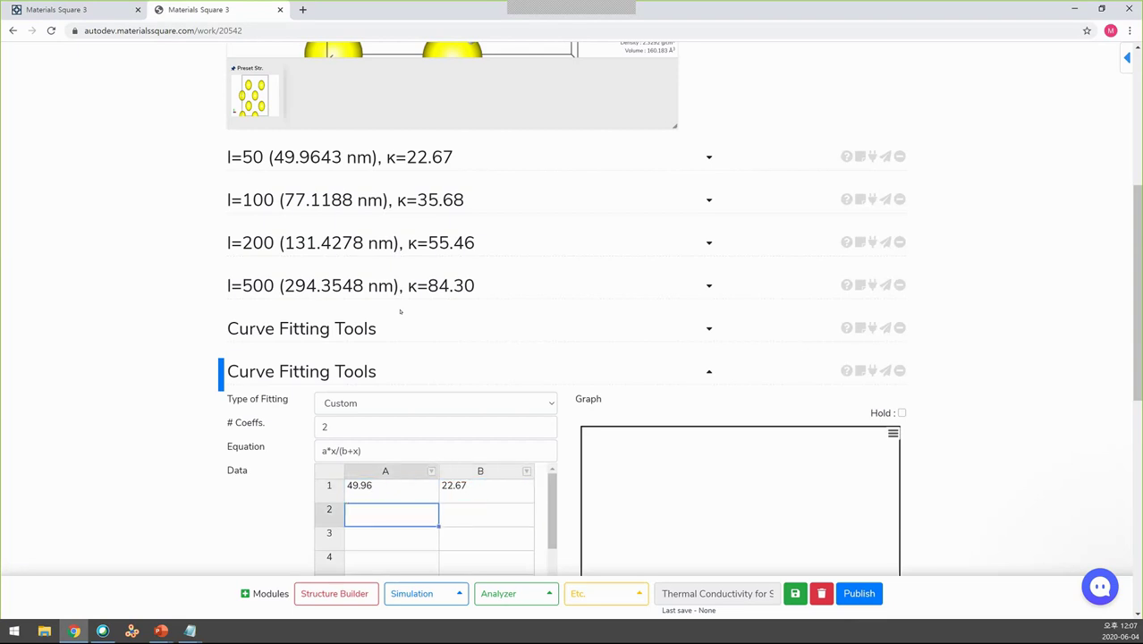
text(77.12)
key(Tab)
text(35.69)
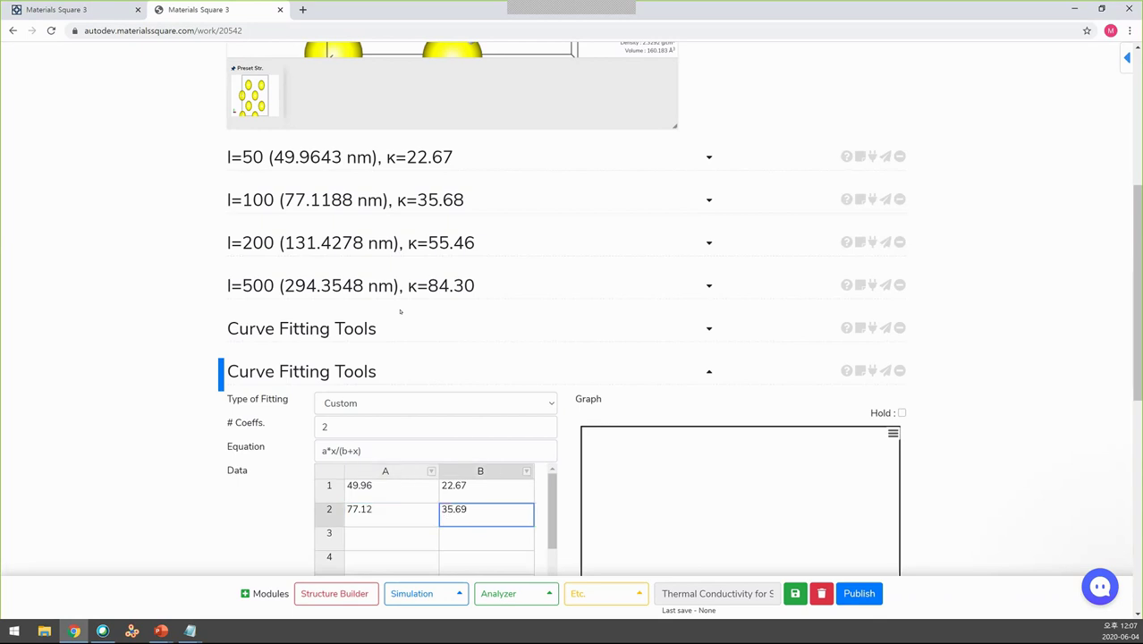
key(BackSpace)
text(8)
key(Return)
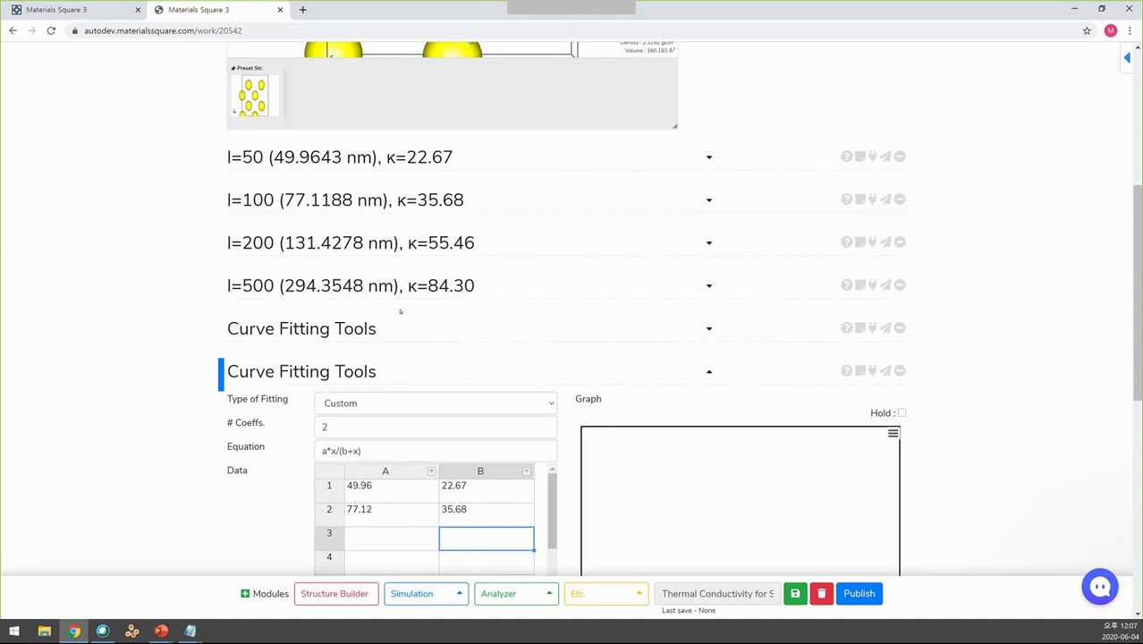
Step: Fill the third data row with 131.43 in column A and 55.46 in column B
key(Left)
text(131)
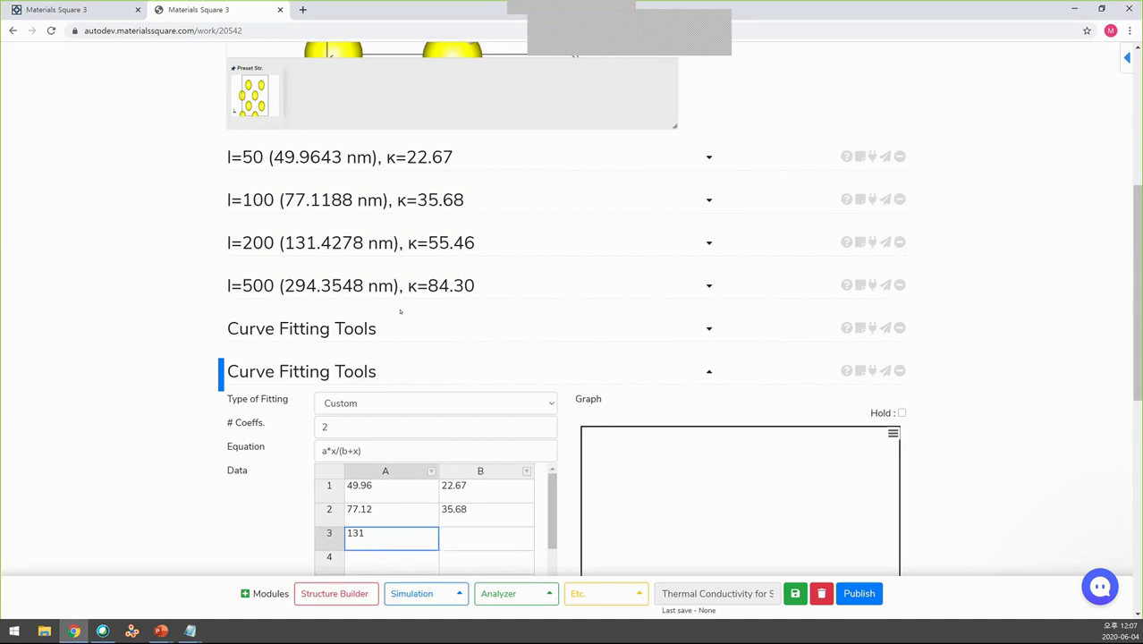
key(Tab)
text(55.)
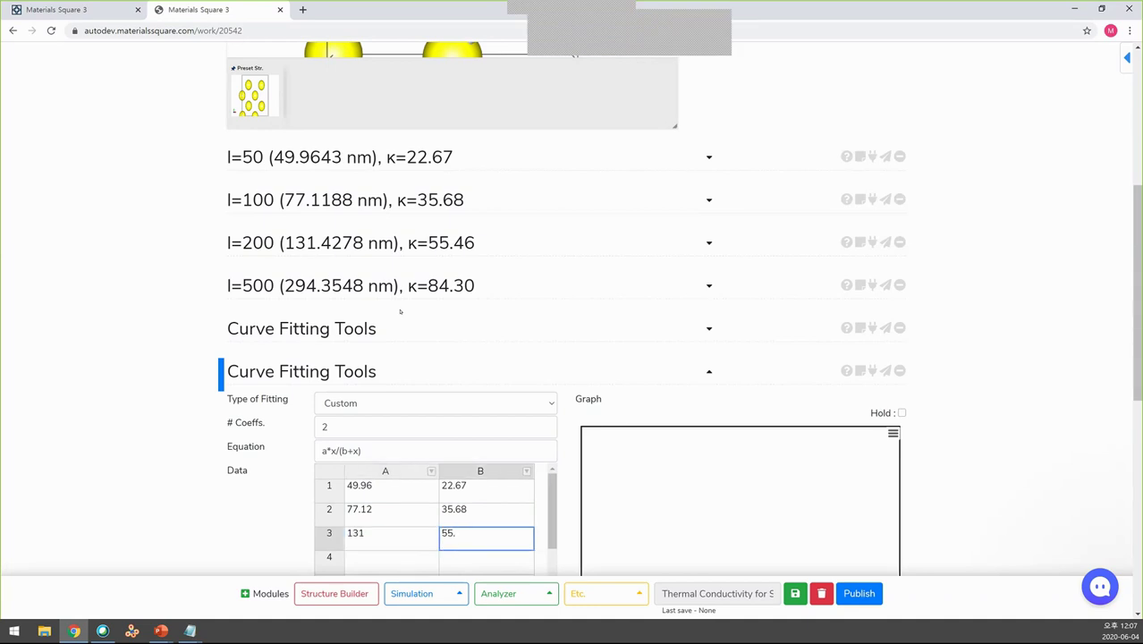
text(46)
key(Return)
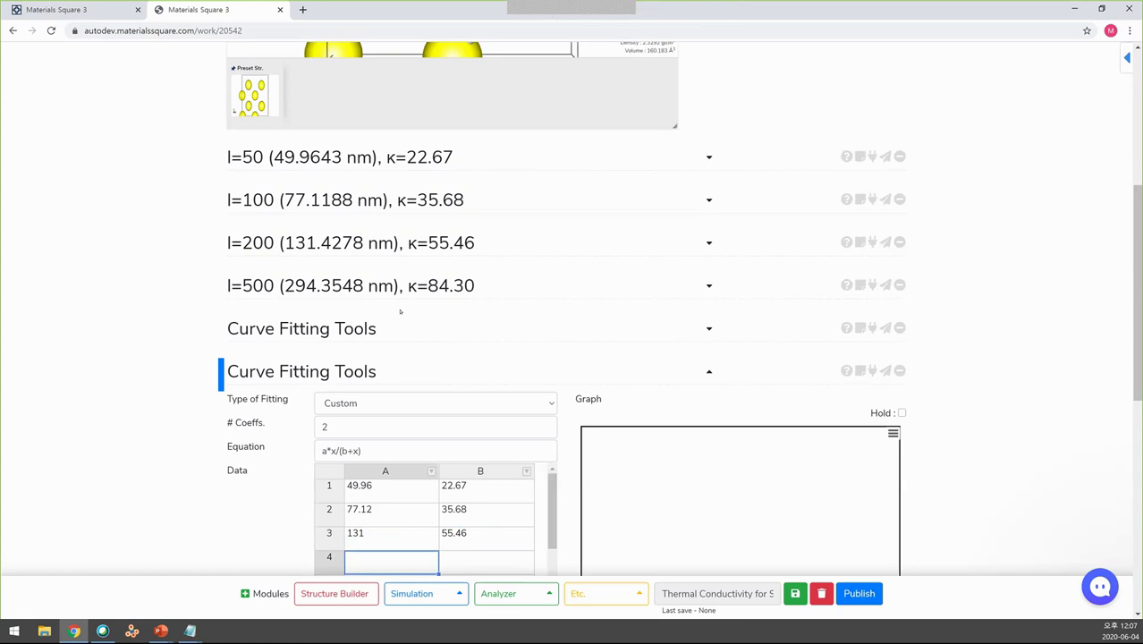
key(Up)
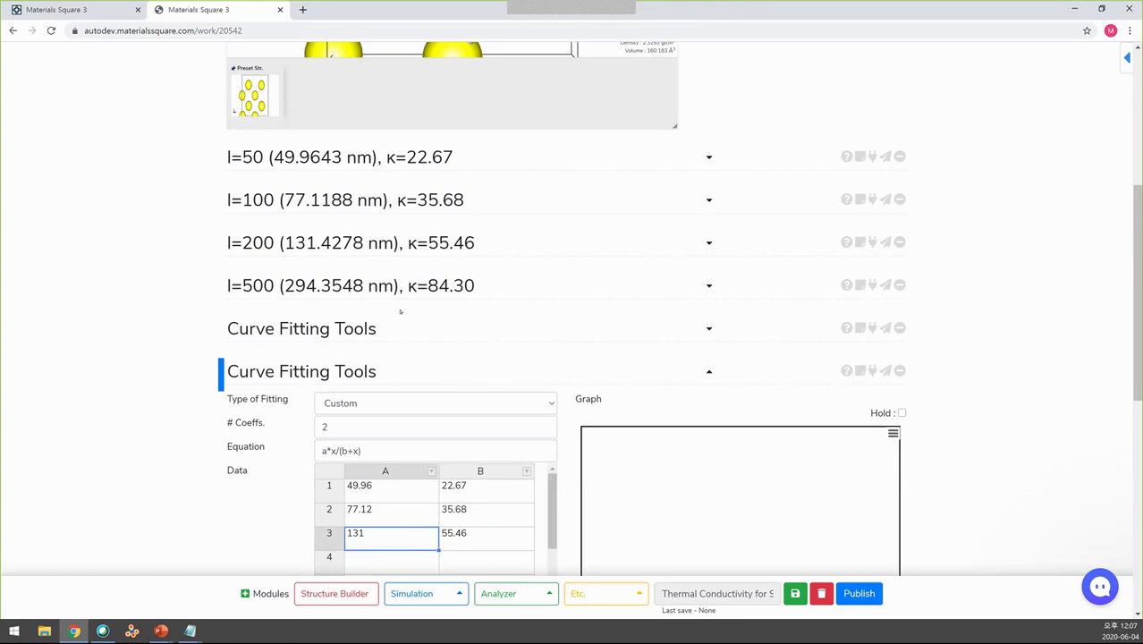
key(F2)
text(.43)
key(Return)
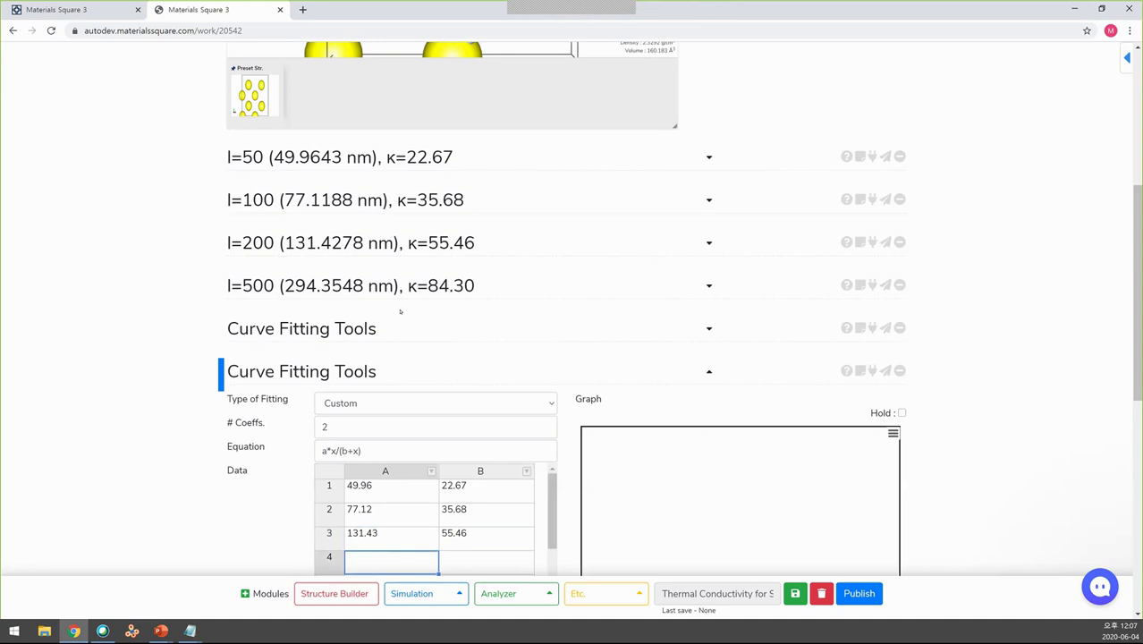
Step: Fill the fourth data row with 294.35 and 84.30, and run the custom fit
text(294.35)
key(Tab)
text(84)
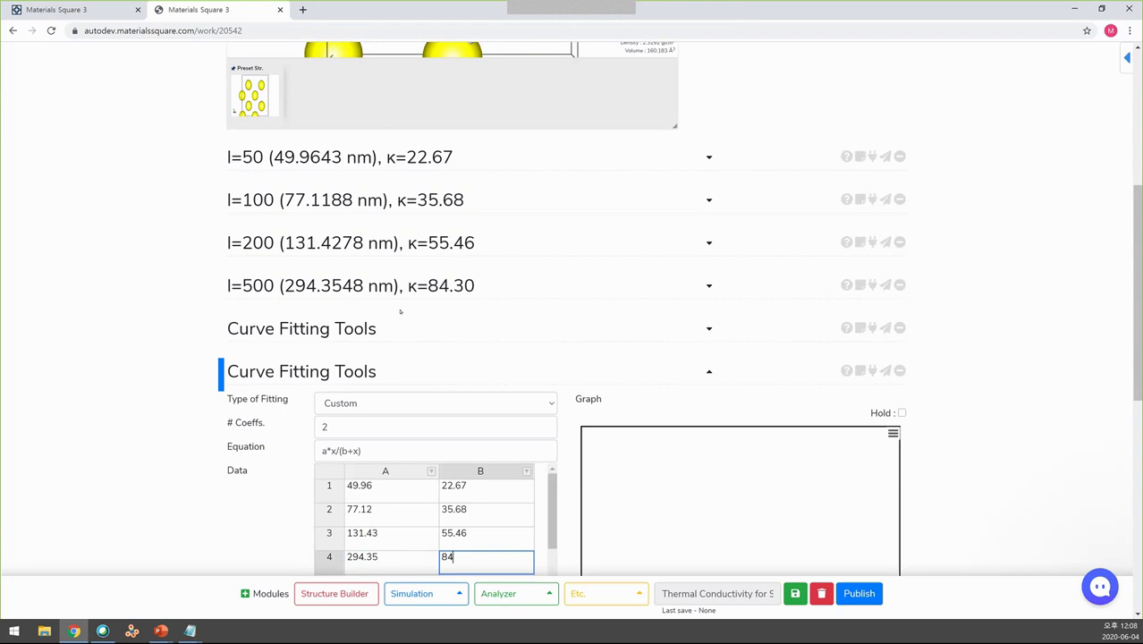
text(.30)
scroll(399, 330, down, 2)
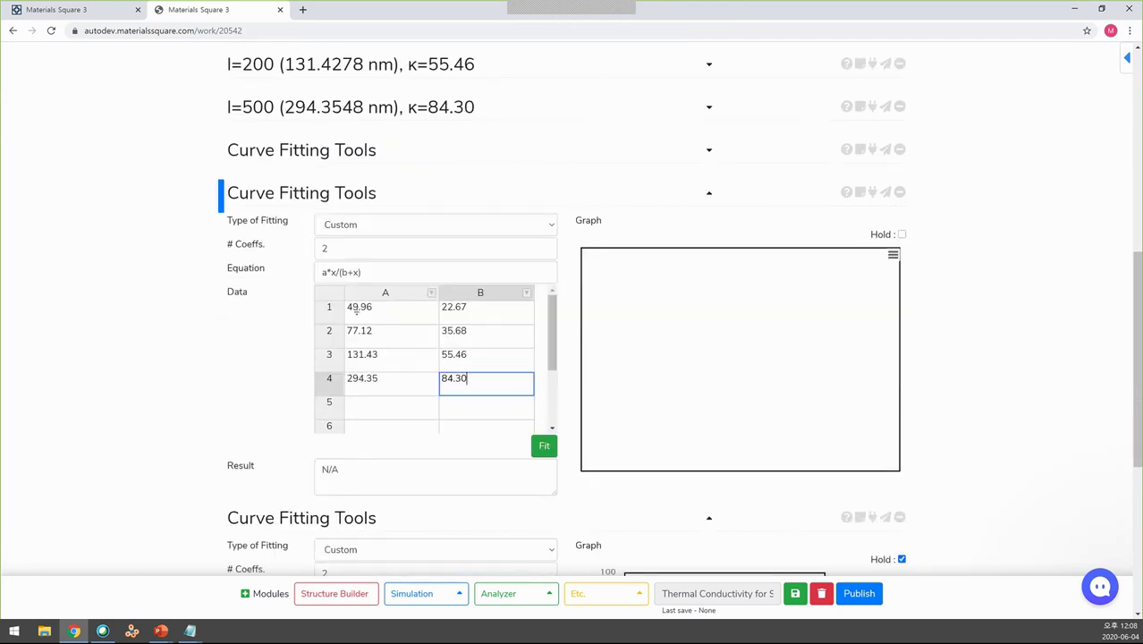
click(543, 446)
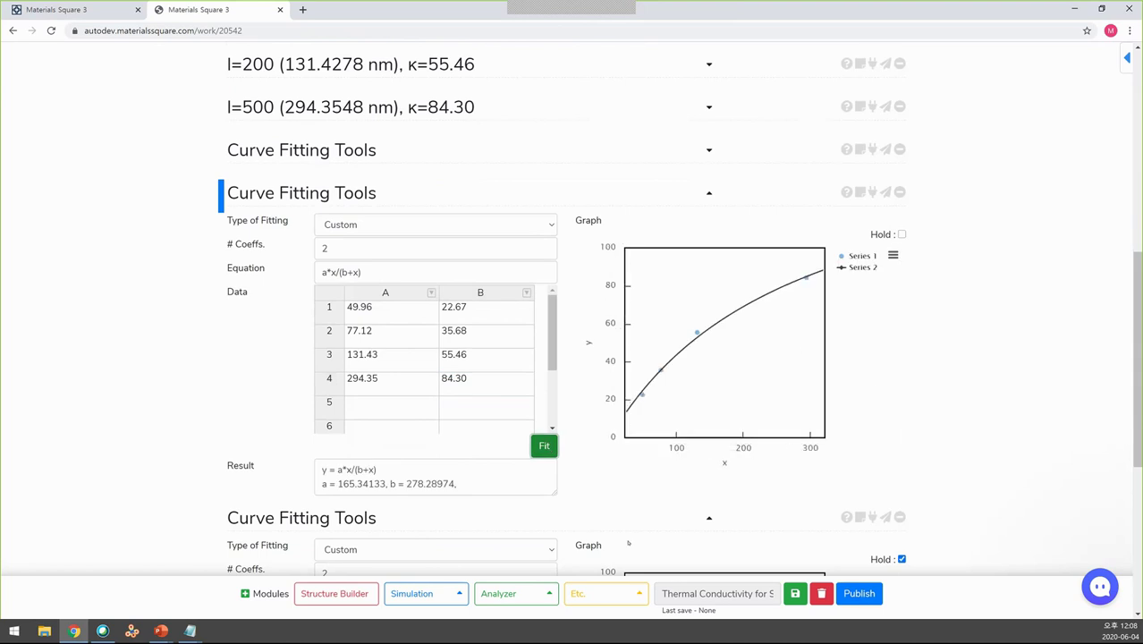
Step: Switch to Notepad and compare the definitions of a and b with the fitted coefficients in the module's result
key(alt+Tab)
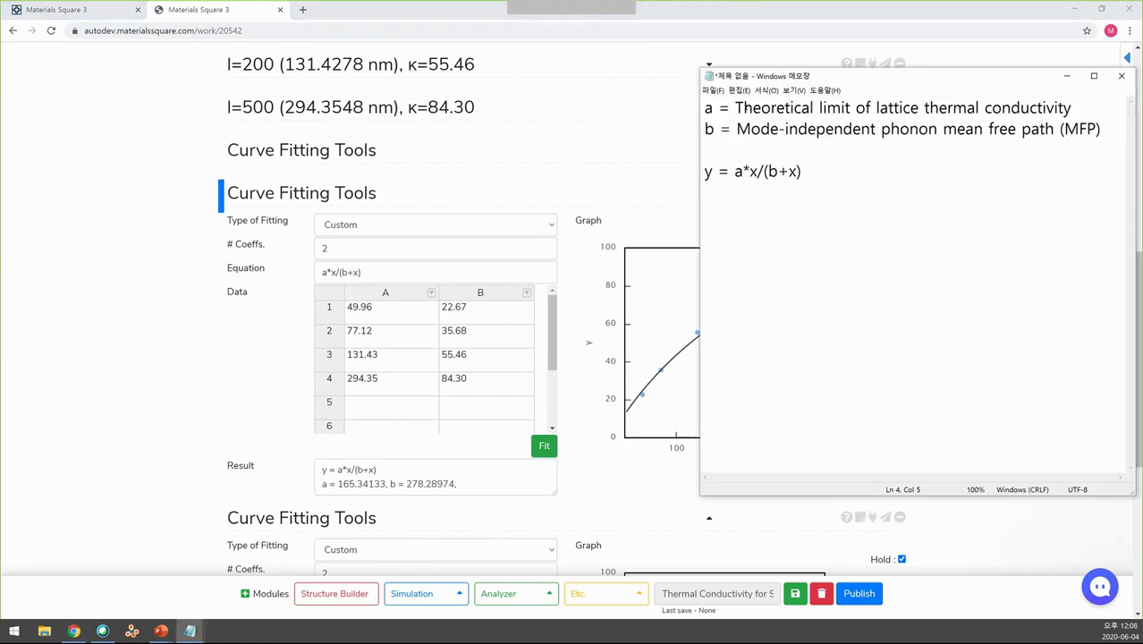
drag(735, 107, 1077, 105)
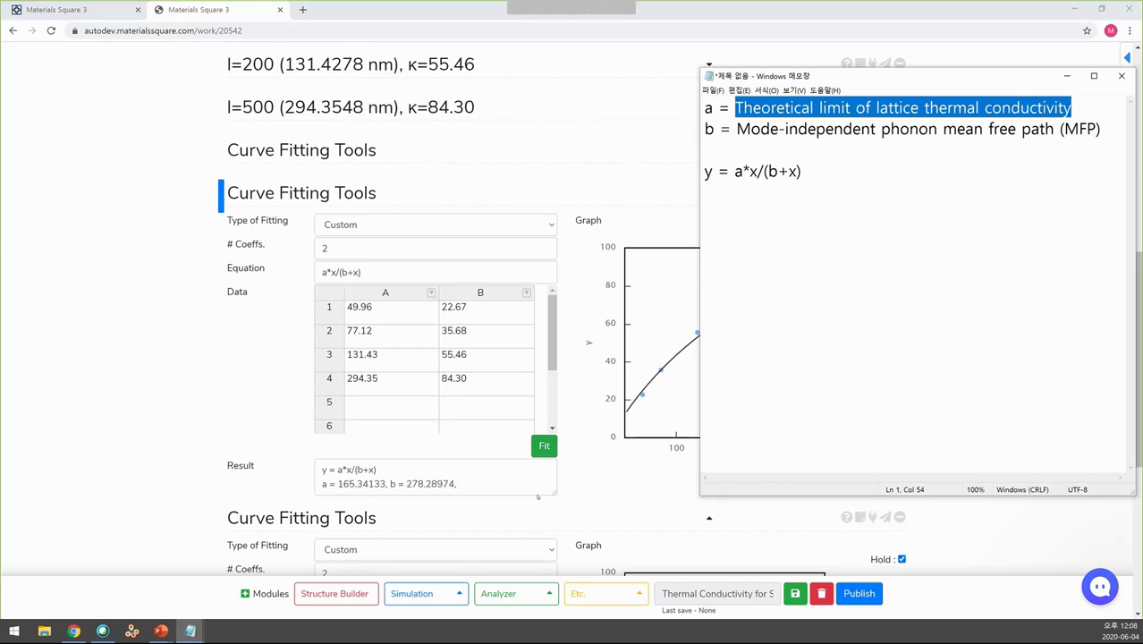
drag(737, 131, 810, 129)
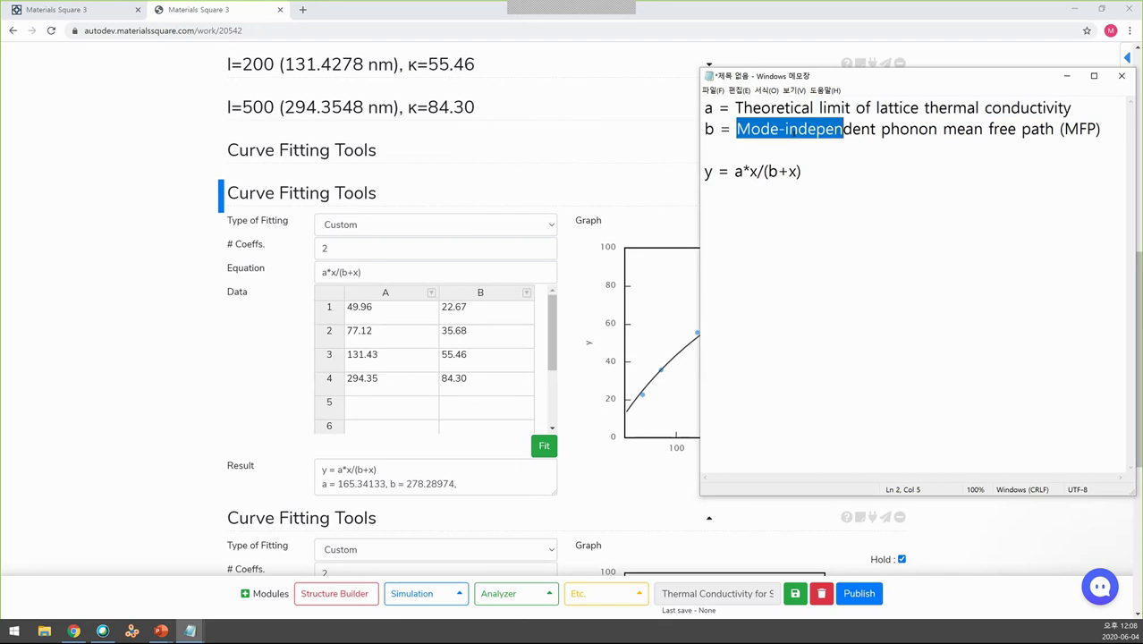
drag(810, 128, 1064, 150)
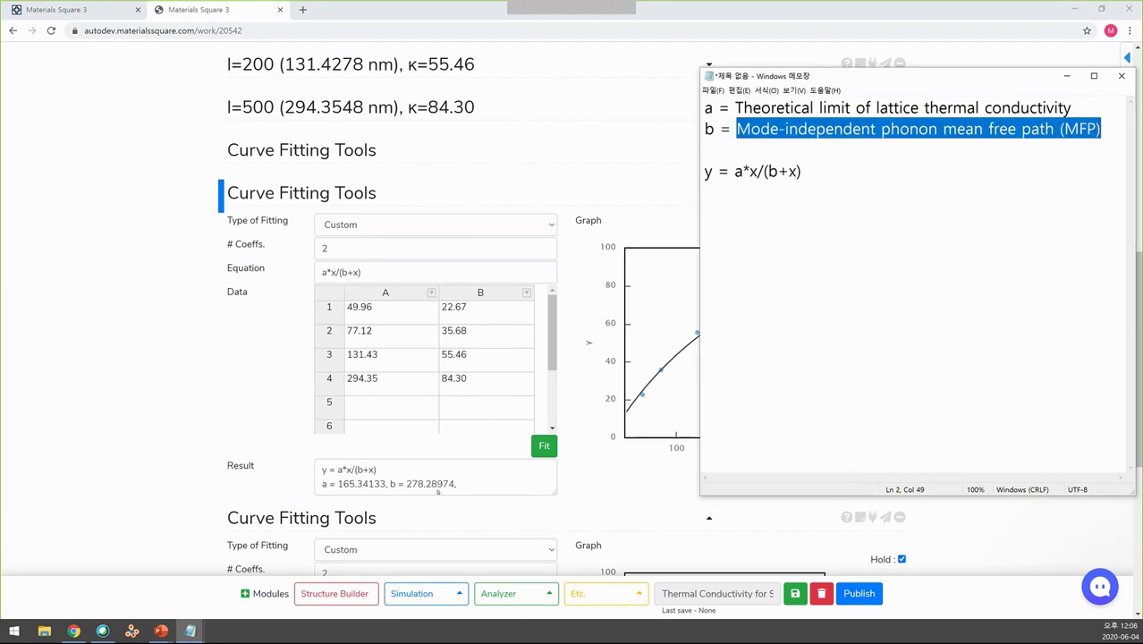
Step: Below the equation in the notes, add the line "In case of Silicon," followed by "kappa_0 = 165.34 W/m-K"
click(802, 171)
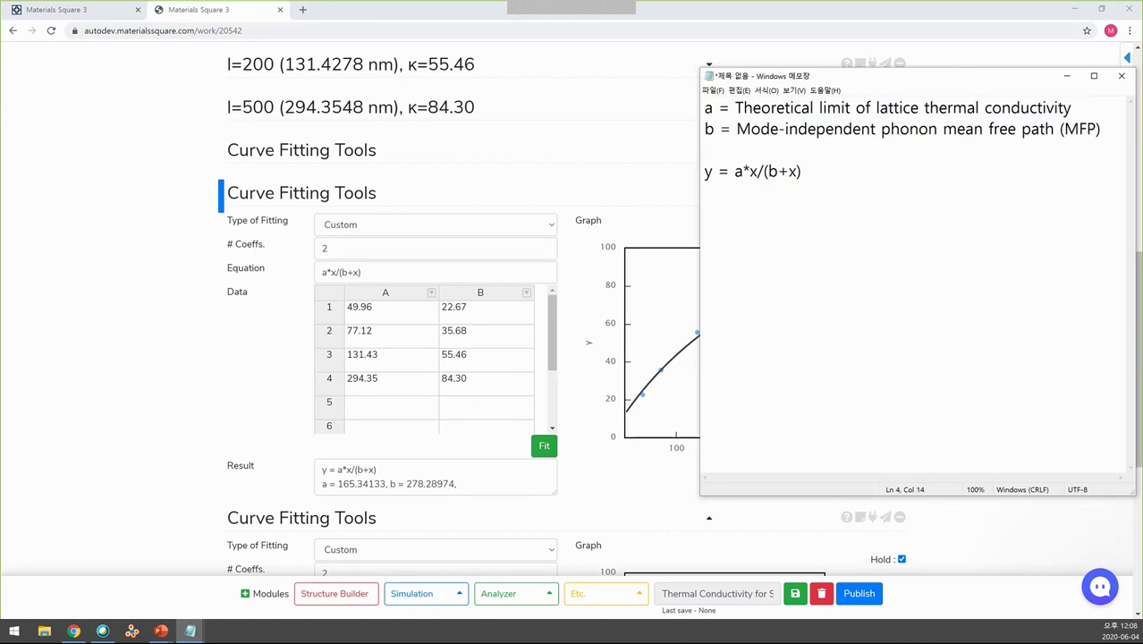
key(Return)
key(Return)
text(In case of Silicon,)
key(Return)
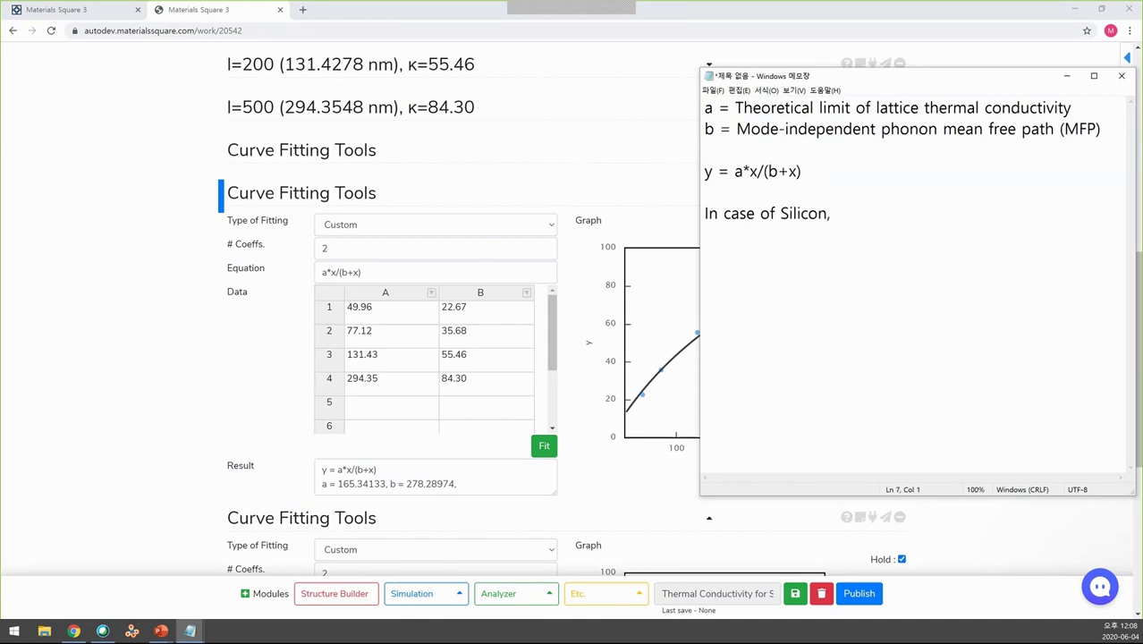
text(kappa_0 = 165)
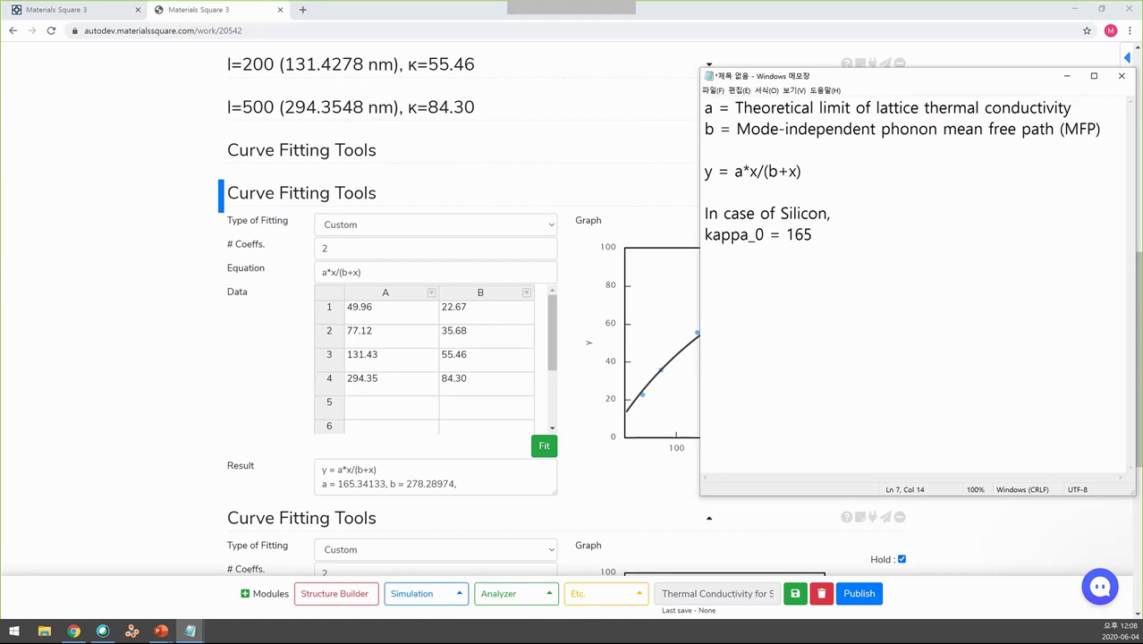
text(.34 W/m-K)
key(Return)
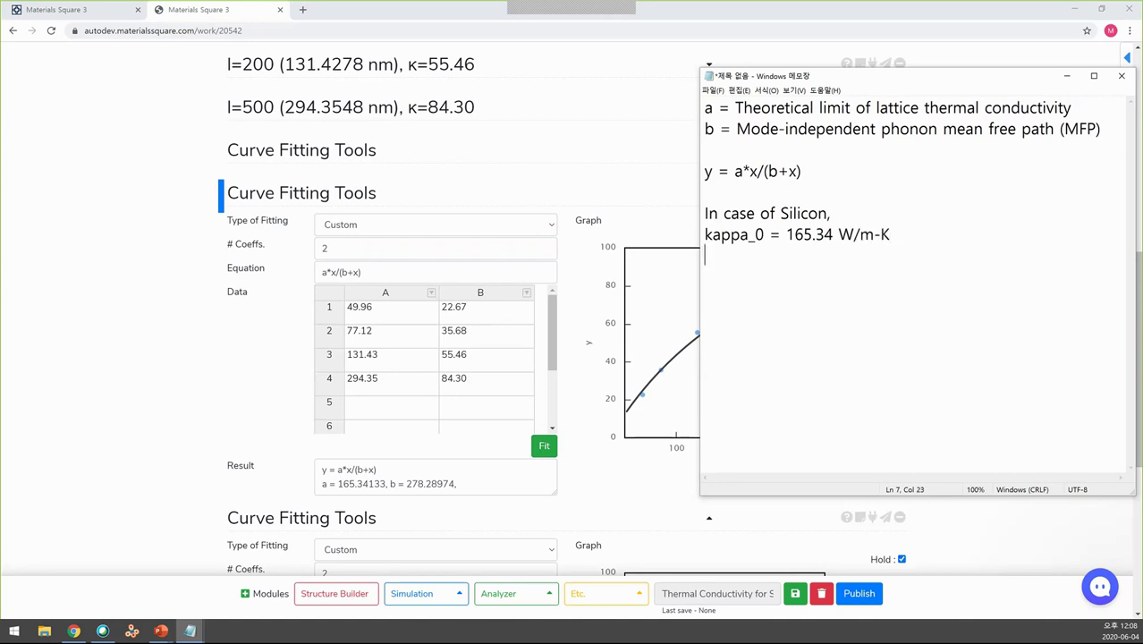
Step: Add the line "MFP = approx. 278.29 nm" beneath the kappa_0 value in the notes
text(MFP = app)
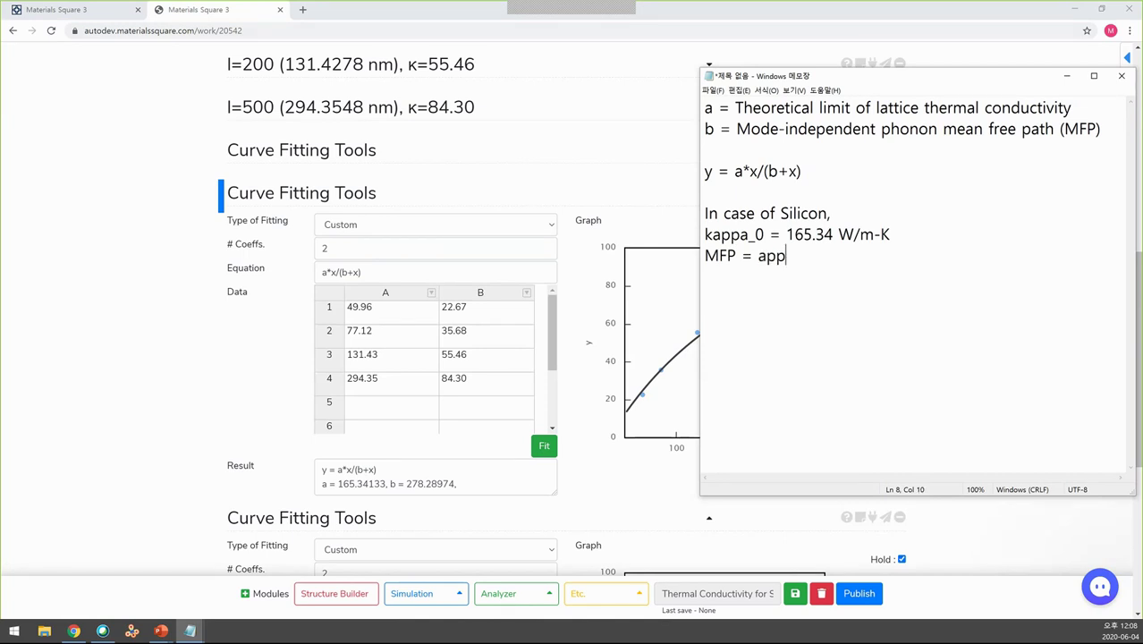
text(rox.. 2)
key(BackSpace)
text(278.2)
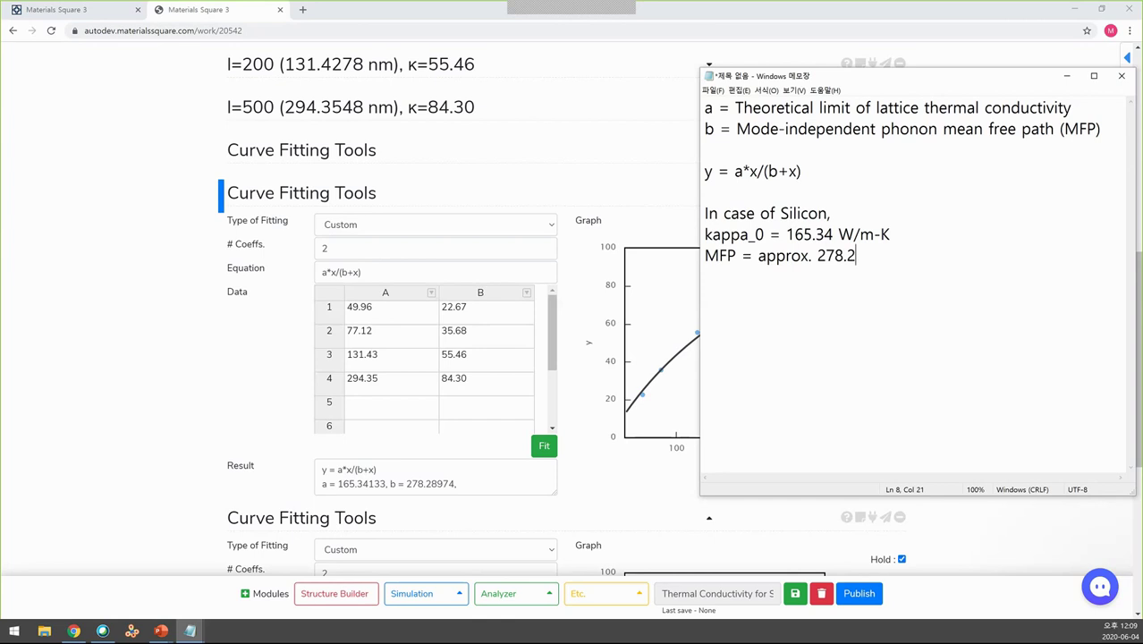
text(9 nm)
key(Return)
key(shift+Up)
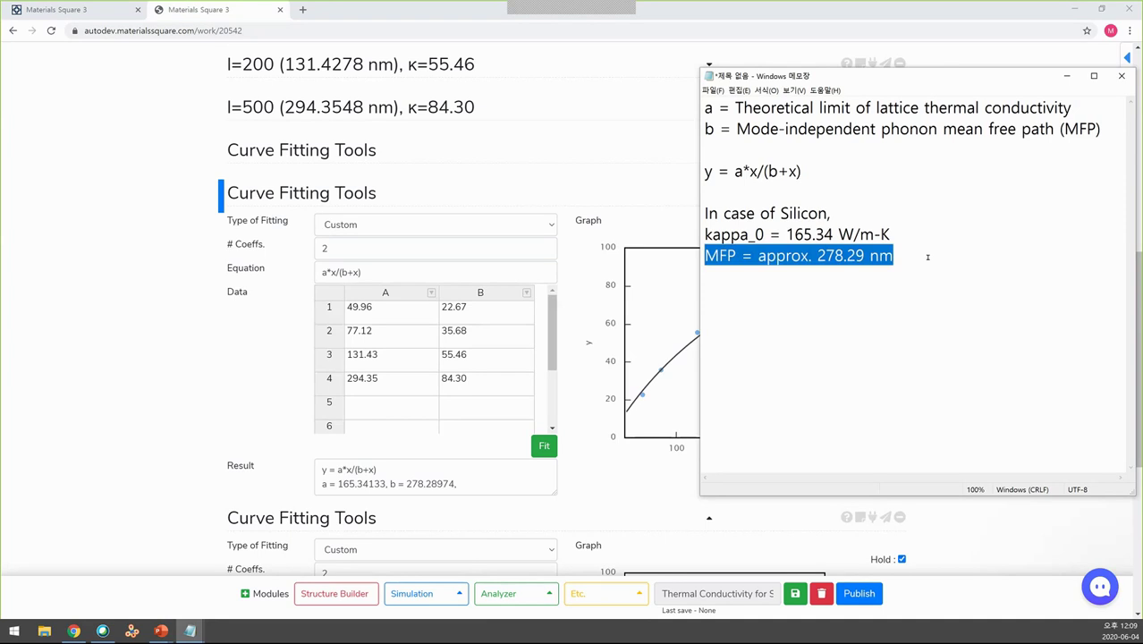
click(894, 255)
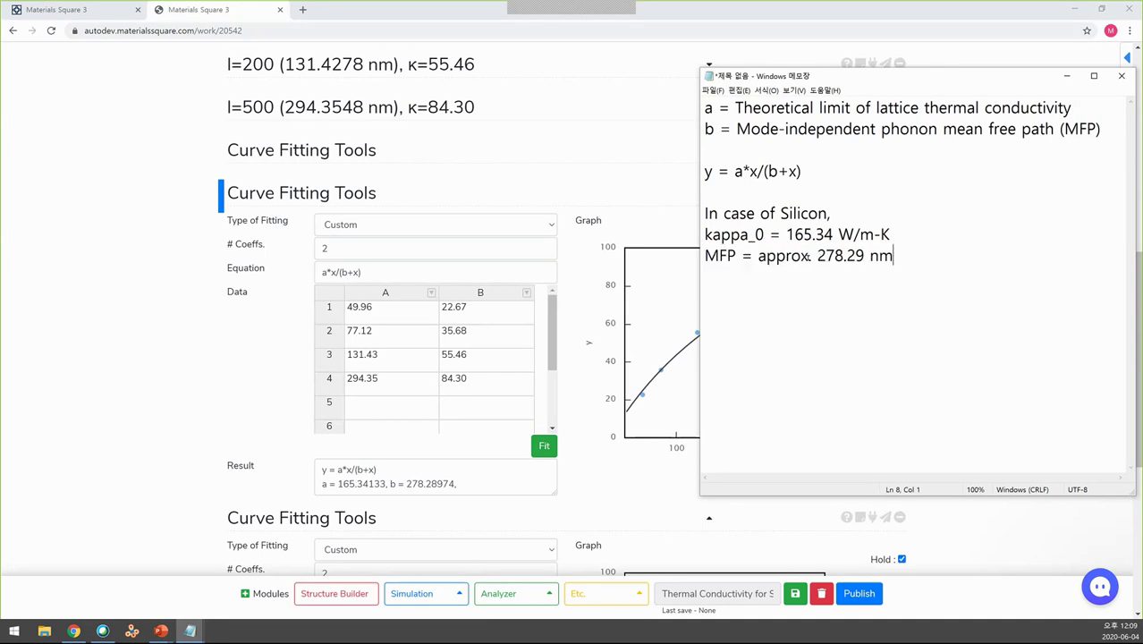
drag(758, 255, 816, 256)
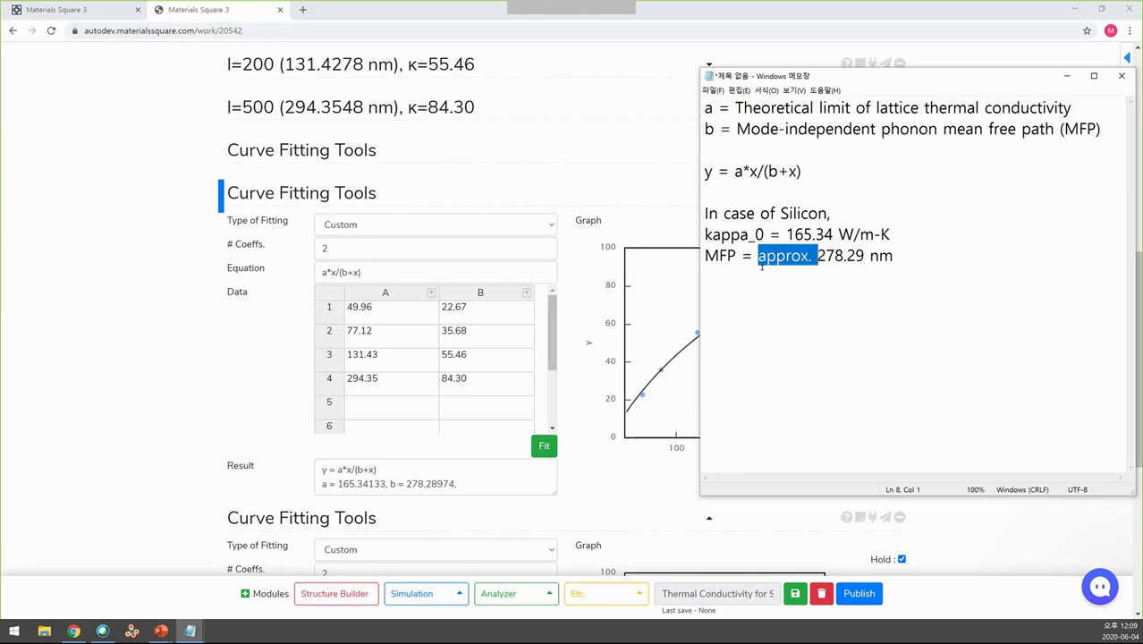
click(791, 256)
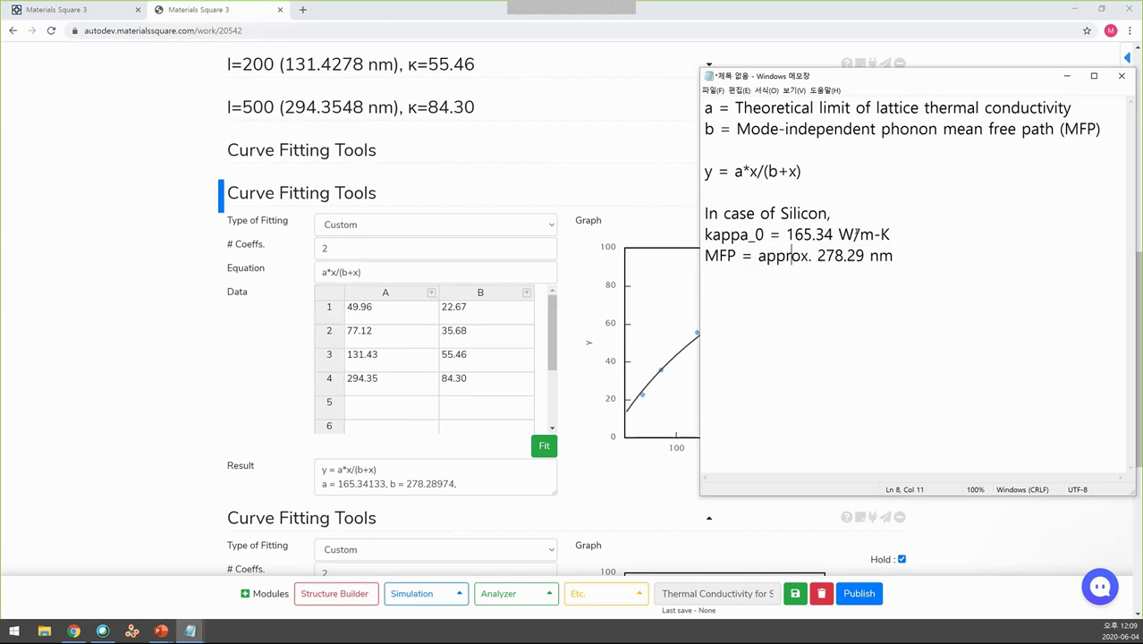
Step: Append "(exp. 150 W/m-K)" to the kappa_0 line and start a new line after the MFP entry
click(924, 237)
text((exp. 150 W/m-k)
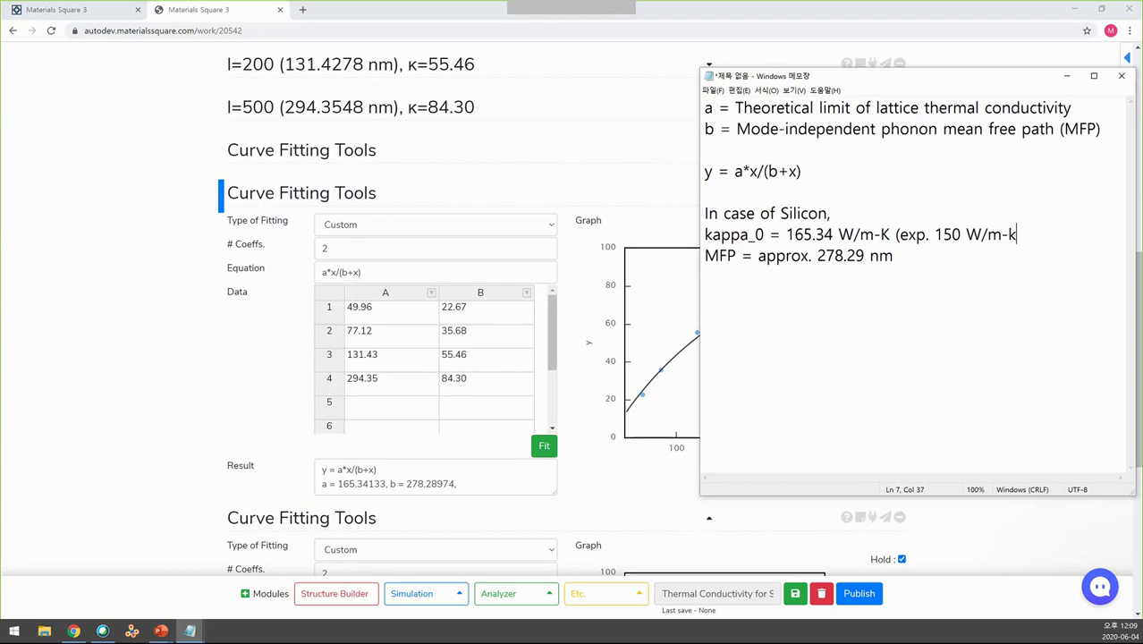
key(BackSpace)
text(K))
drag(706, 234, 1022, 235)
click(1017, 238)
click(1010, 254)
key(Return)
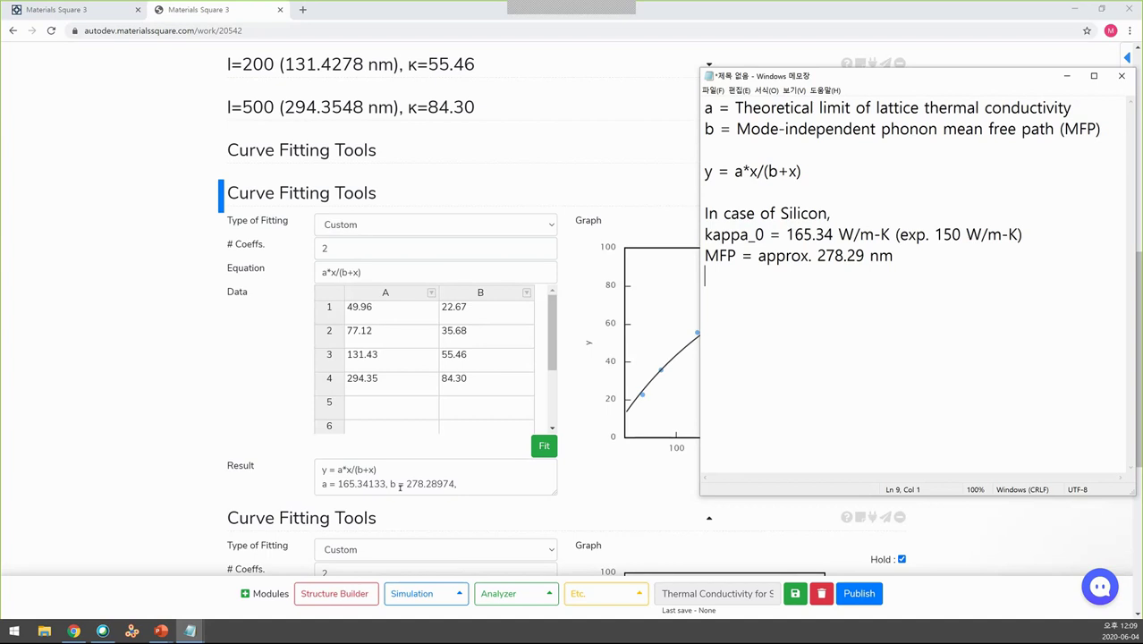